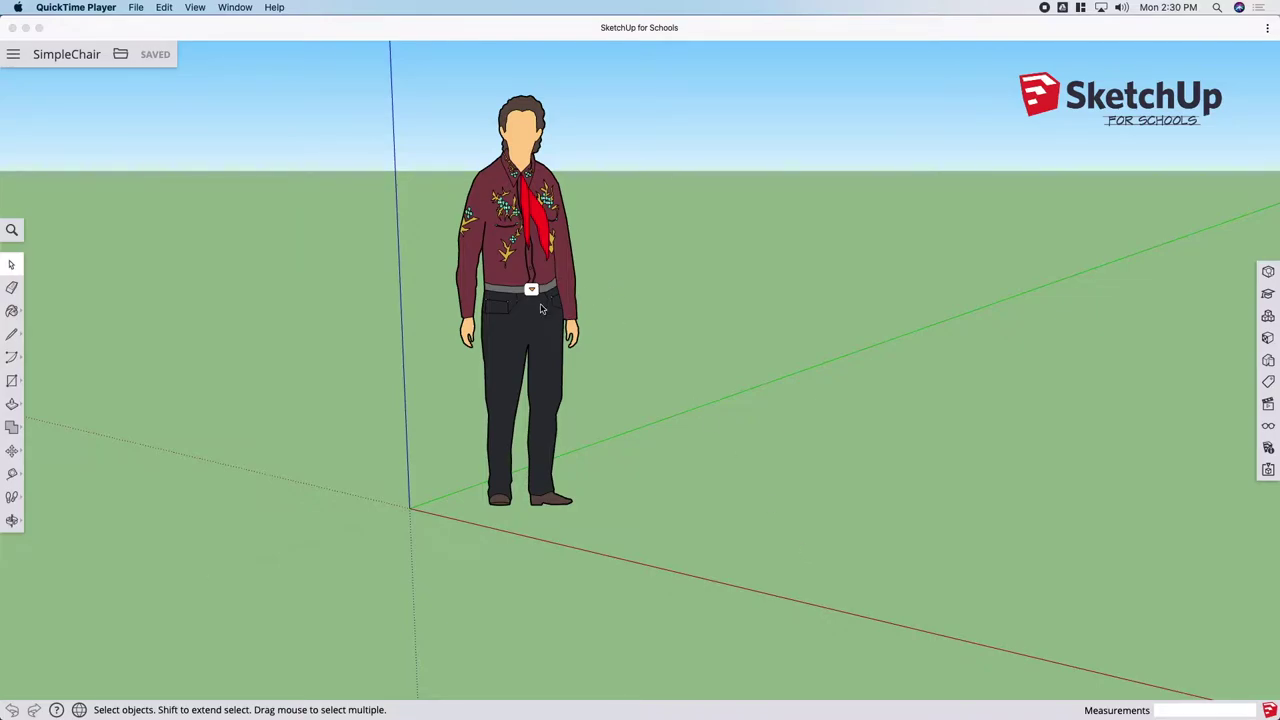
# Step: Erase the default standing person figure through its right-click menu
pyautogui.rightClick(533, 199)
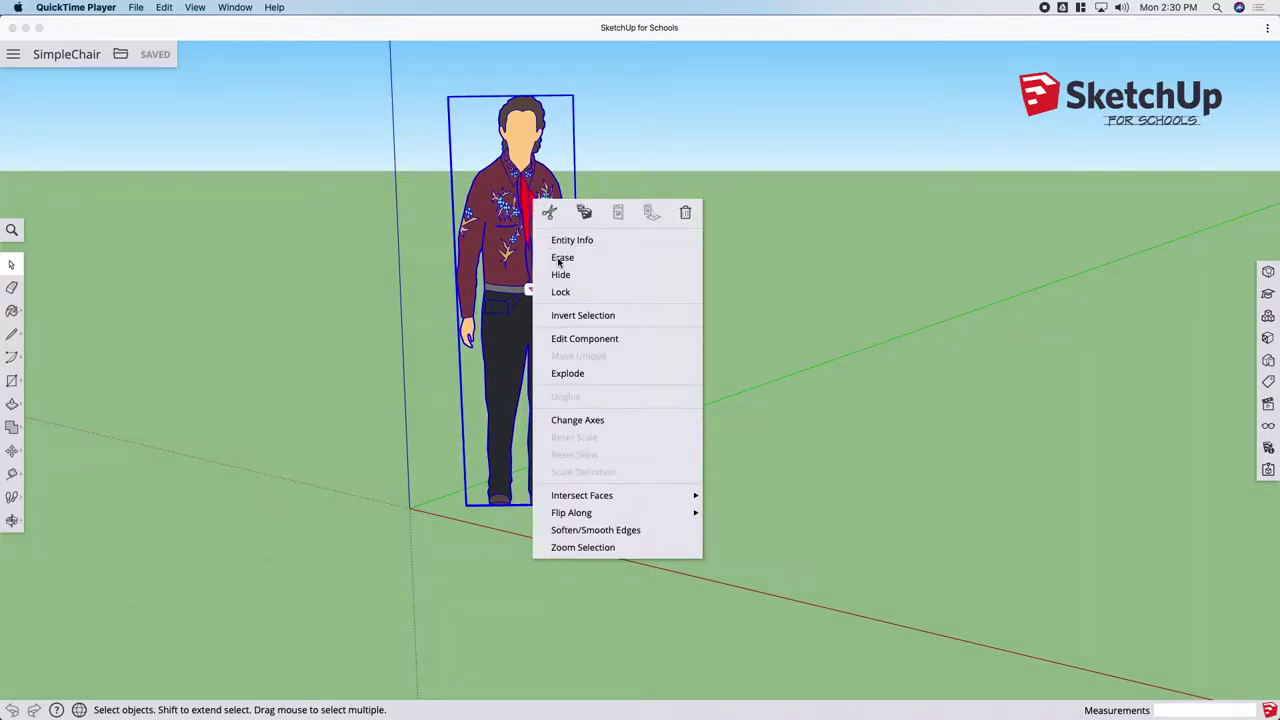
pyautogui.click(560, 257)
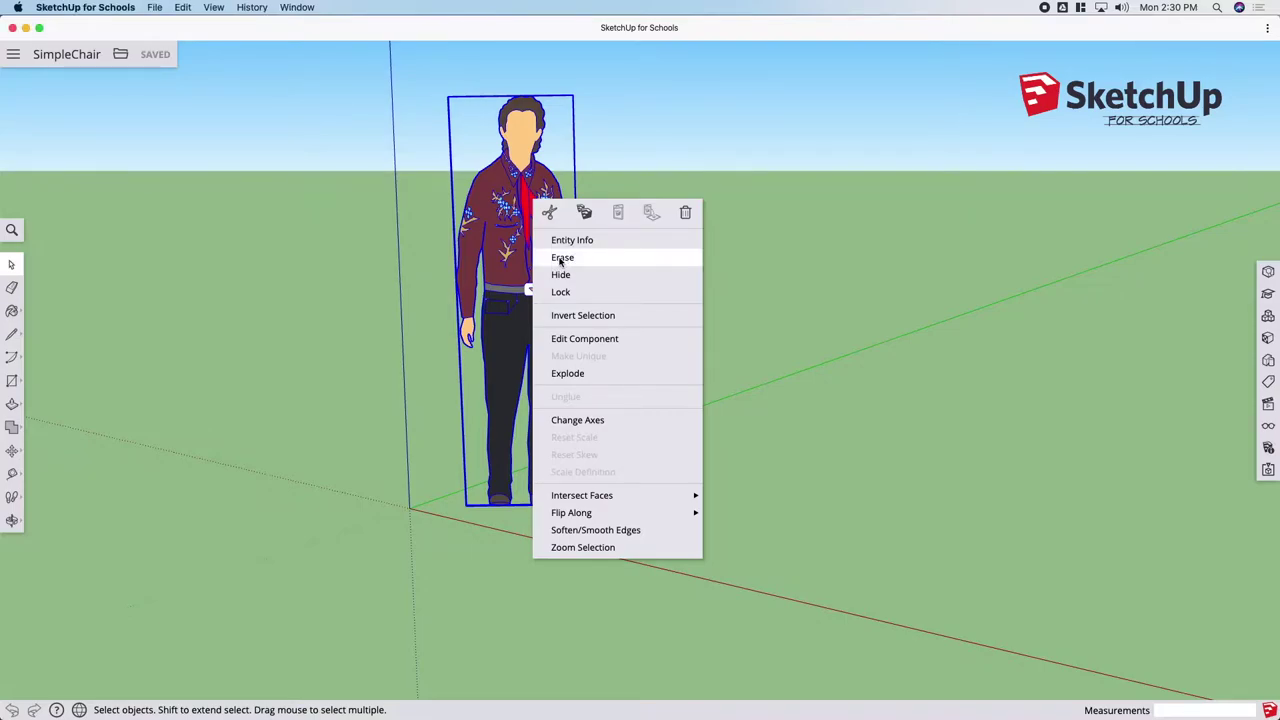
pyautogui.click(564, 259)
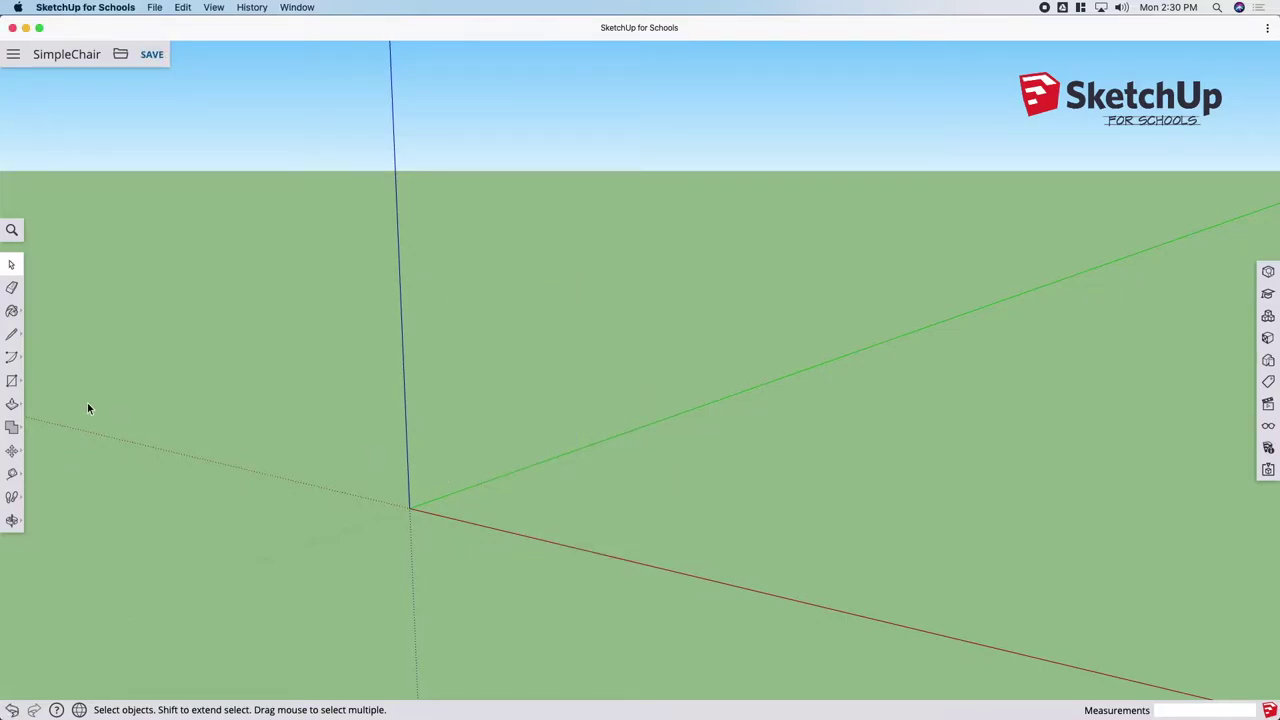
# Step: Draw an 18 by 18 rectangle starting at the origin
pyautogui.click(12, 386)
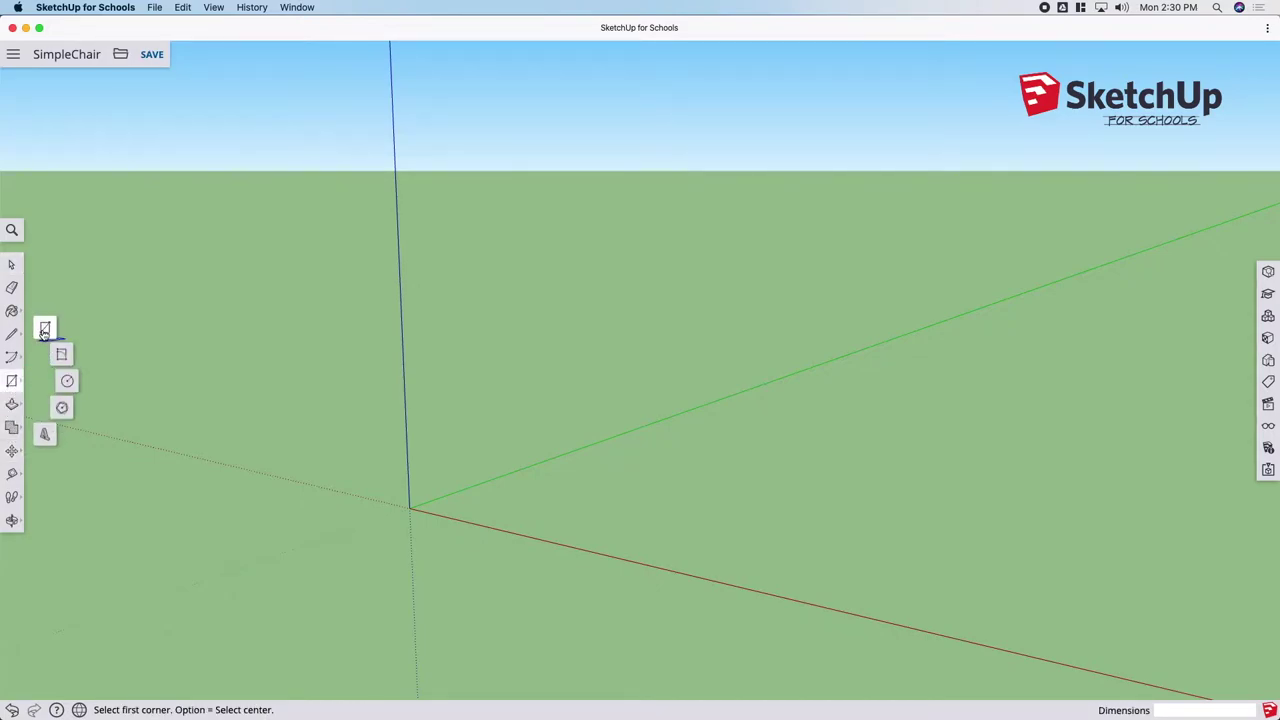
pyautogui.click(44, 332)
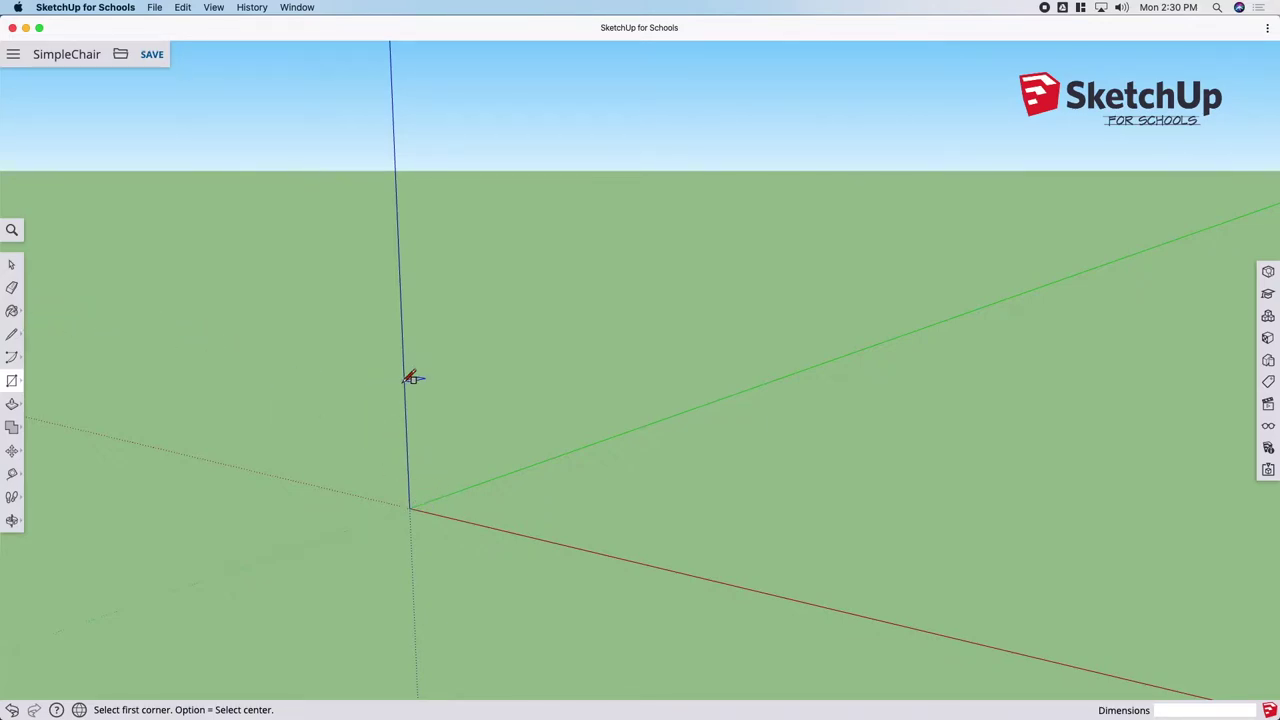
pyautogui.click(409, 507)
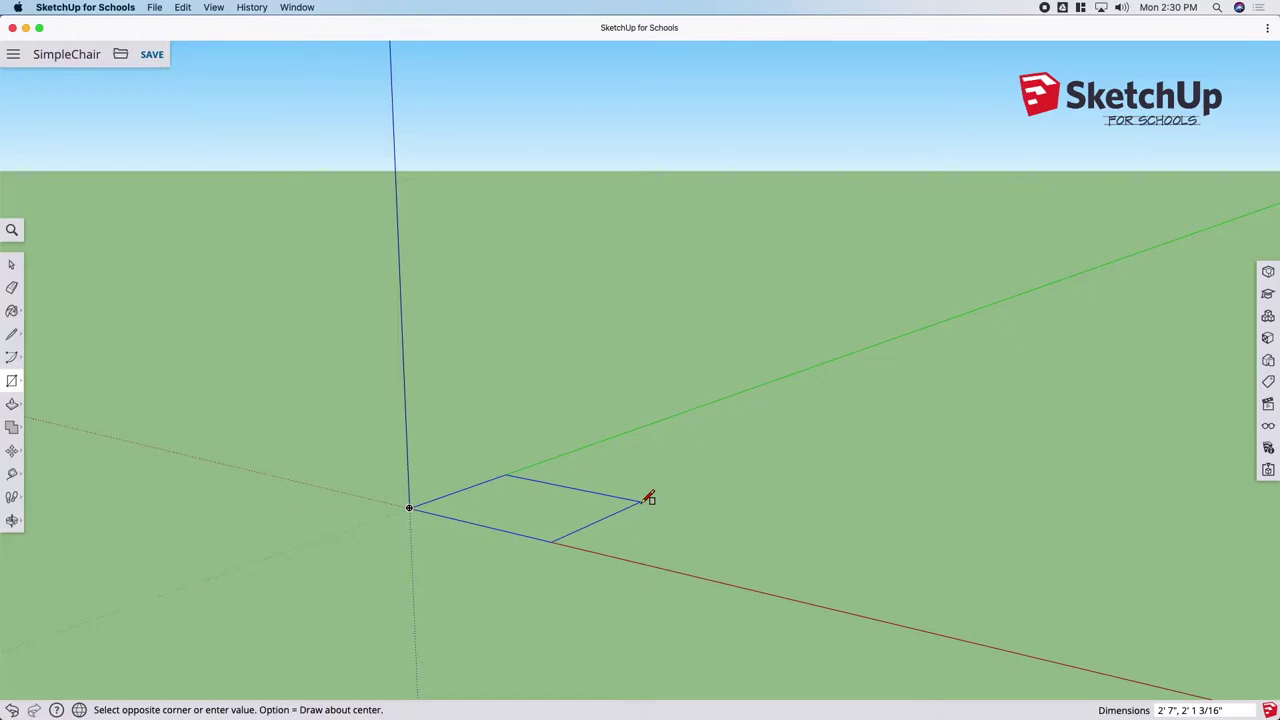
pyautogui.write('18,18')
pyautogui.press('Return')
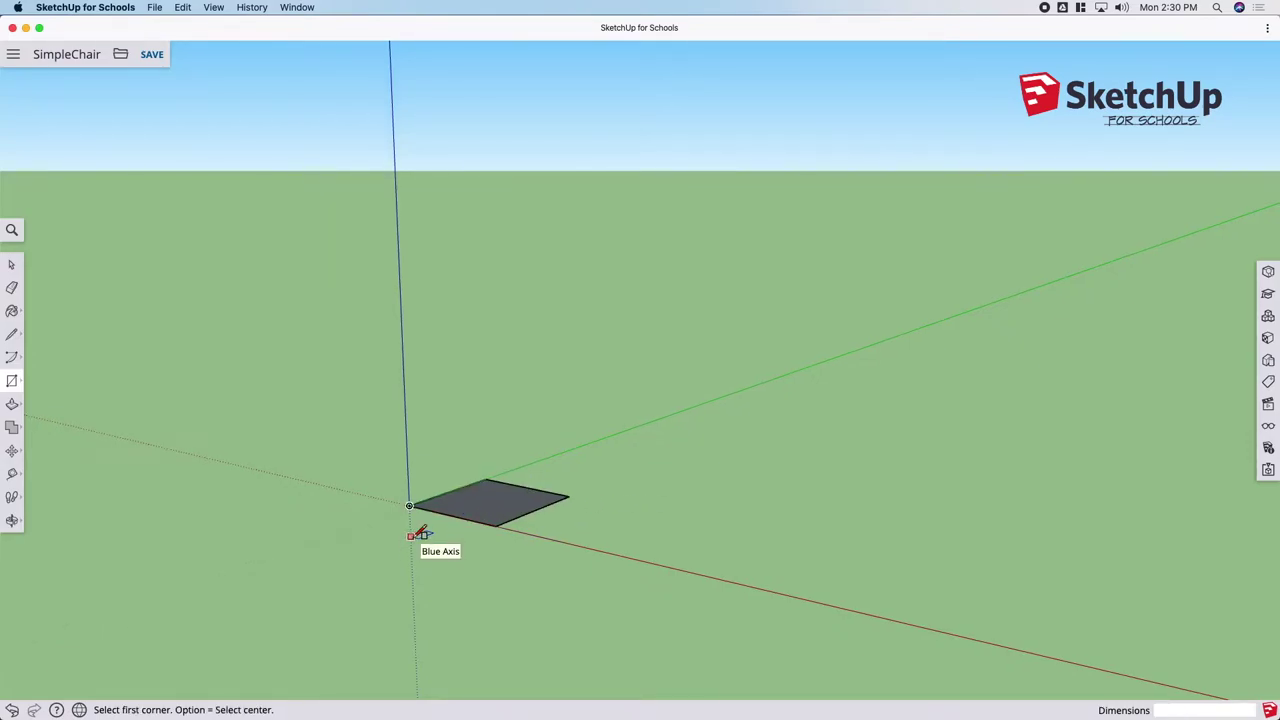
pyautogui.scroll(2, 416, 533)
pyautogui.scroll(2, 417, 531)
pyautogui.scroll(1, 437, 517)
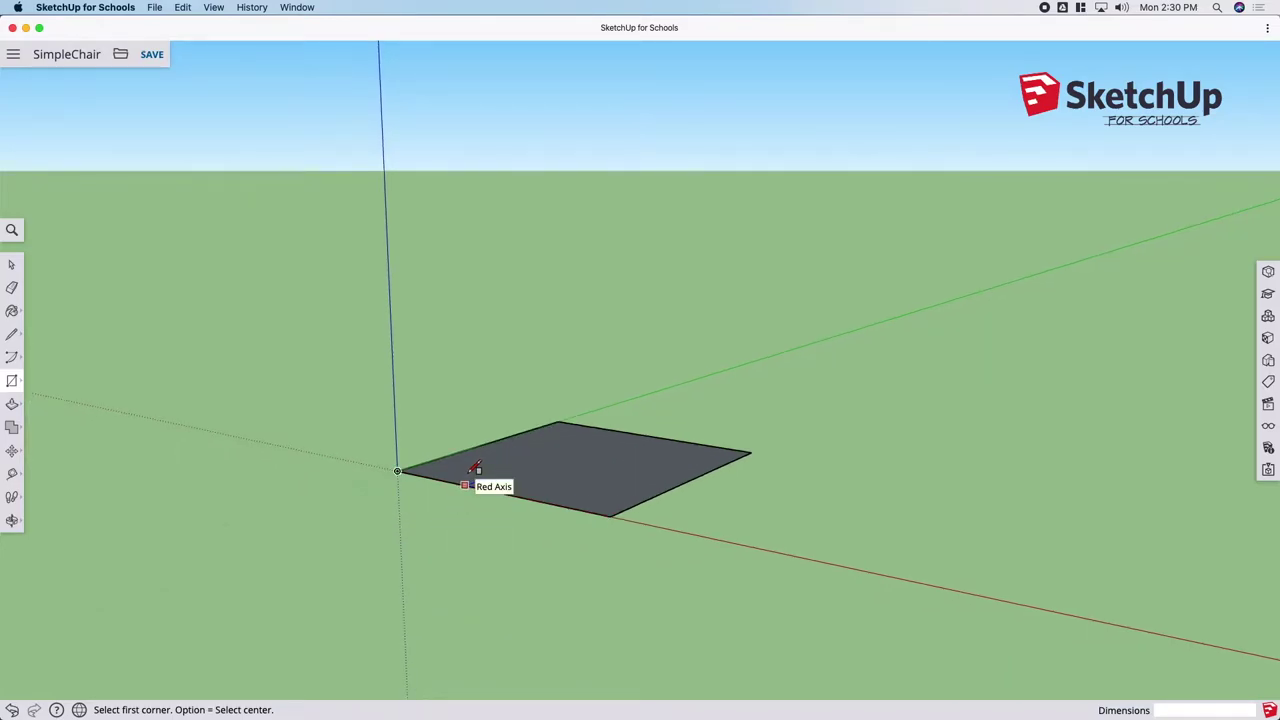
# Step: Push/Pull the square up 1 inch into a thin slab
pyautogui.press('p')
pyautogui.click(510, 490)
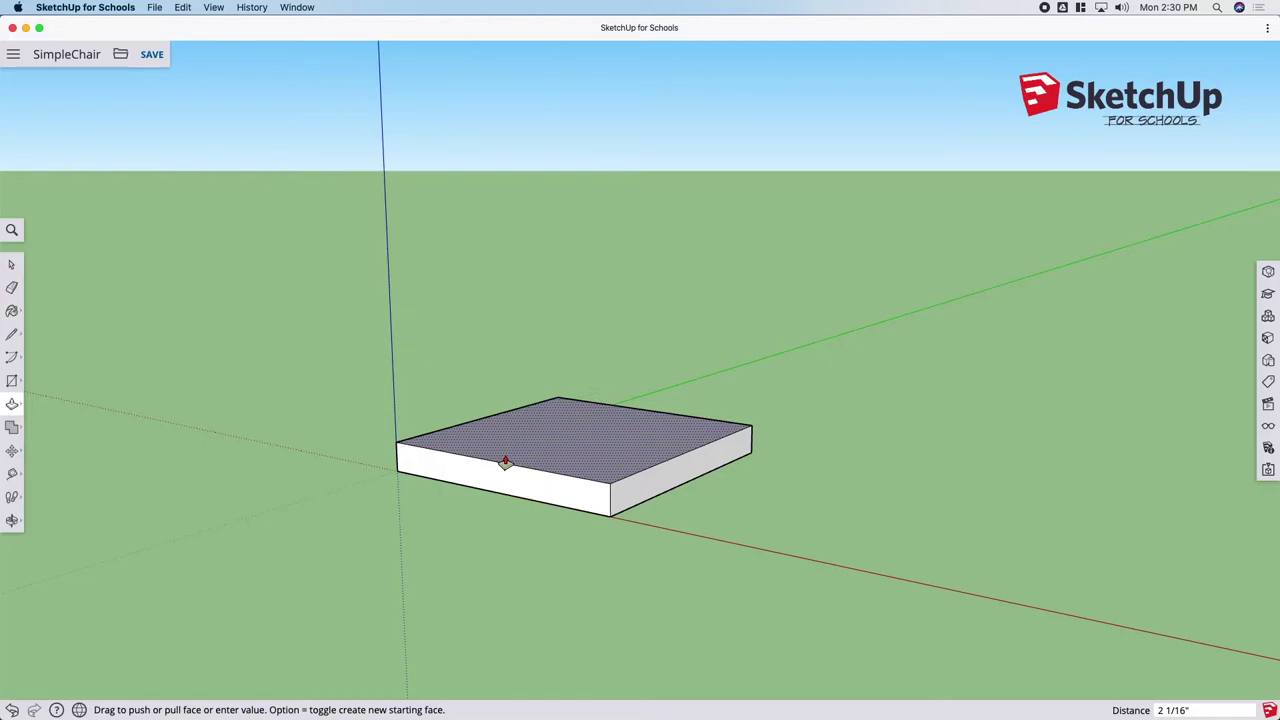
pyautogui.write('1')
pyautogui.press('Return')
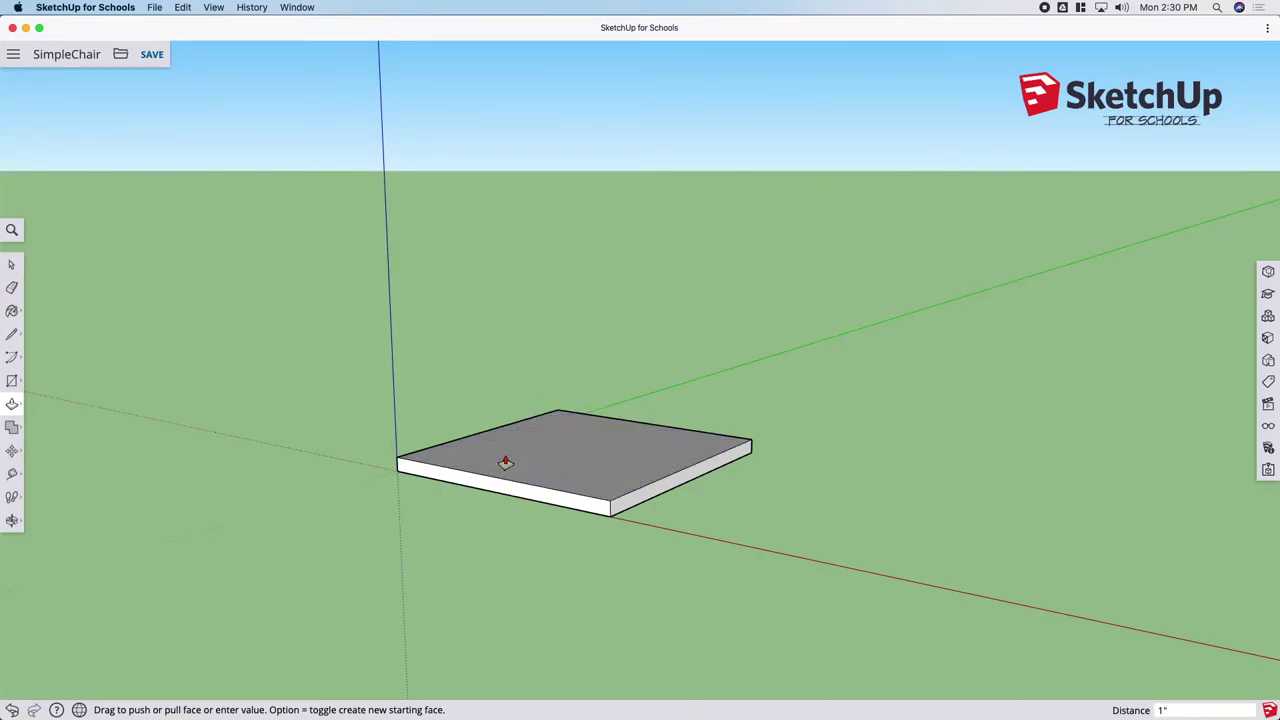
pyautogui.scroll(3, 537, 546)
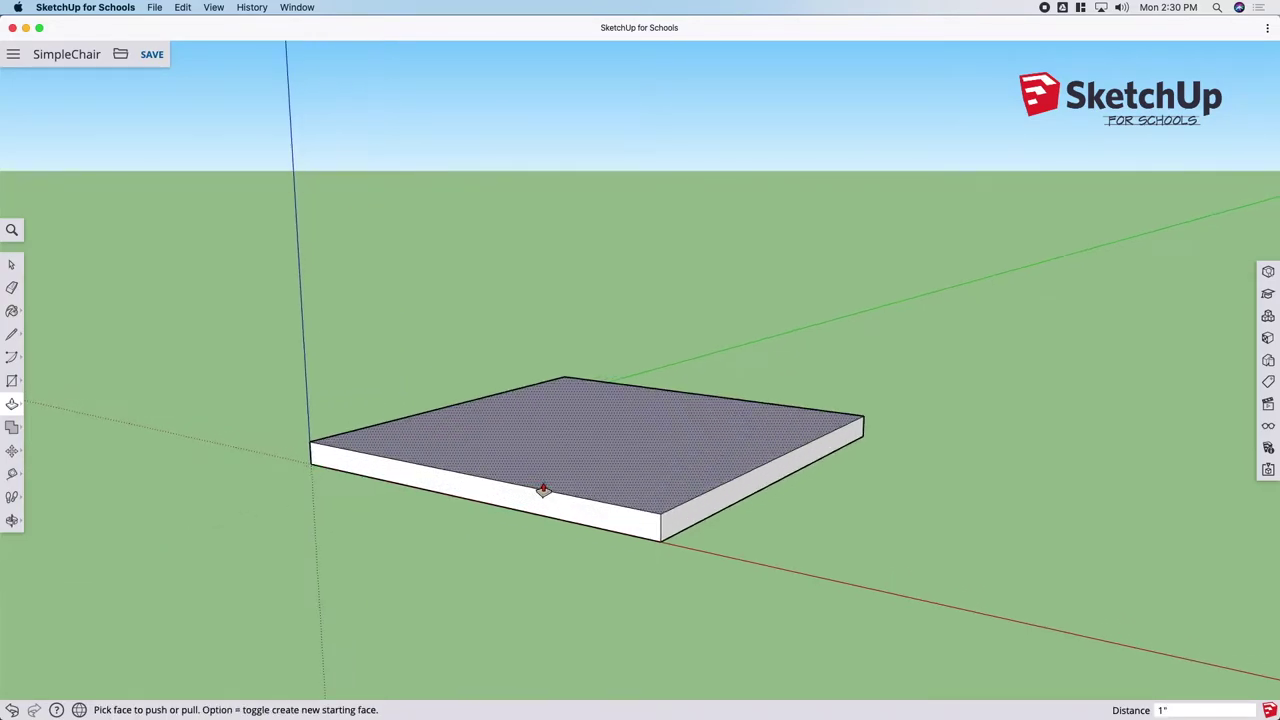
pyautogui.press('space')
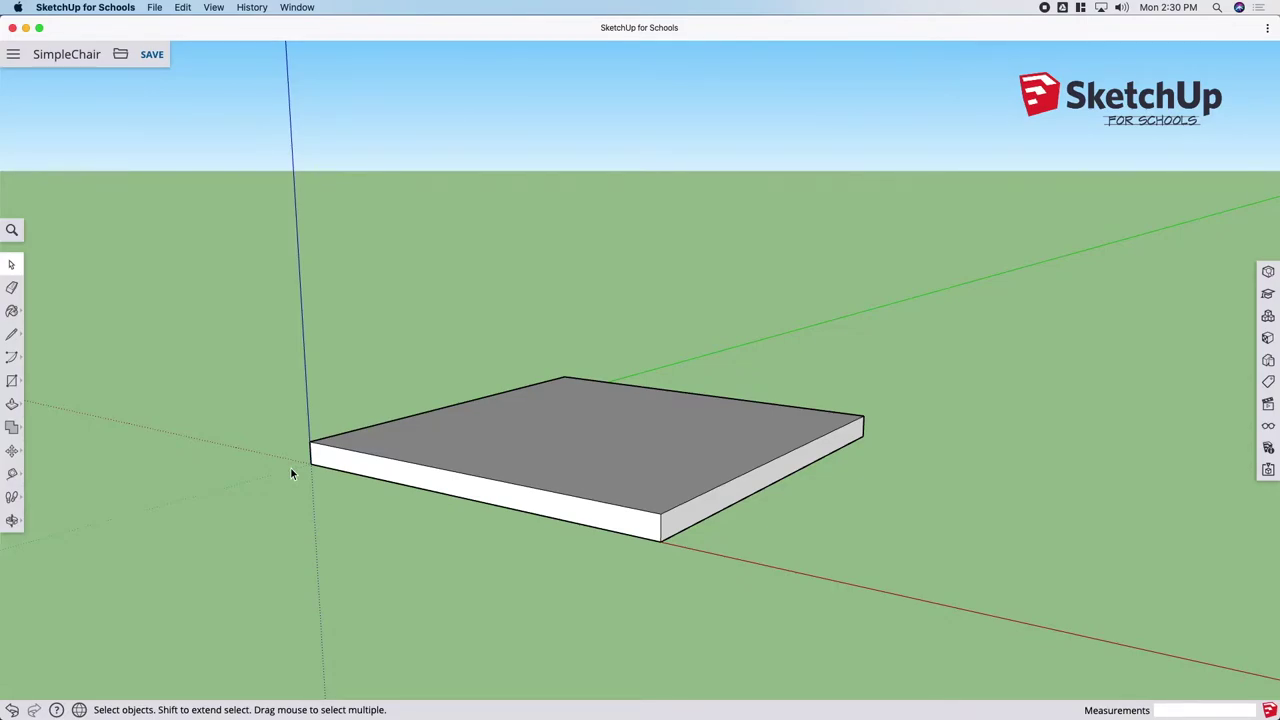
pyautogui.press('m')
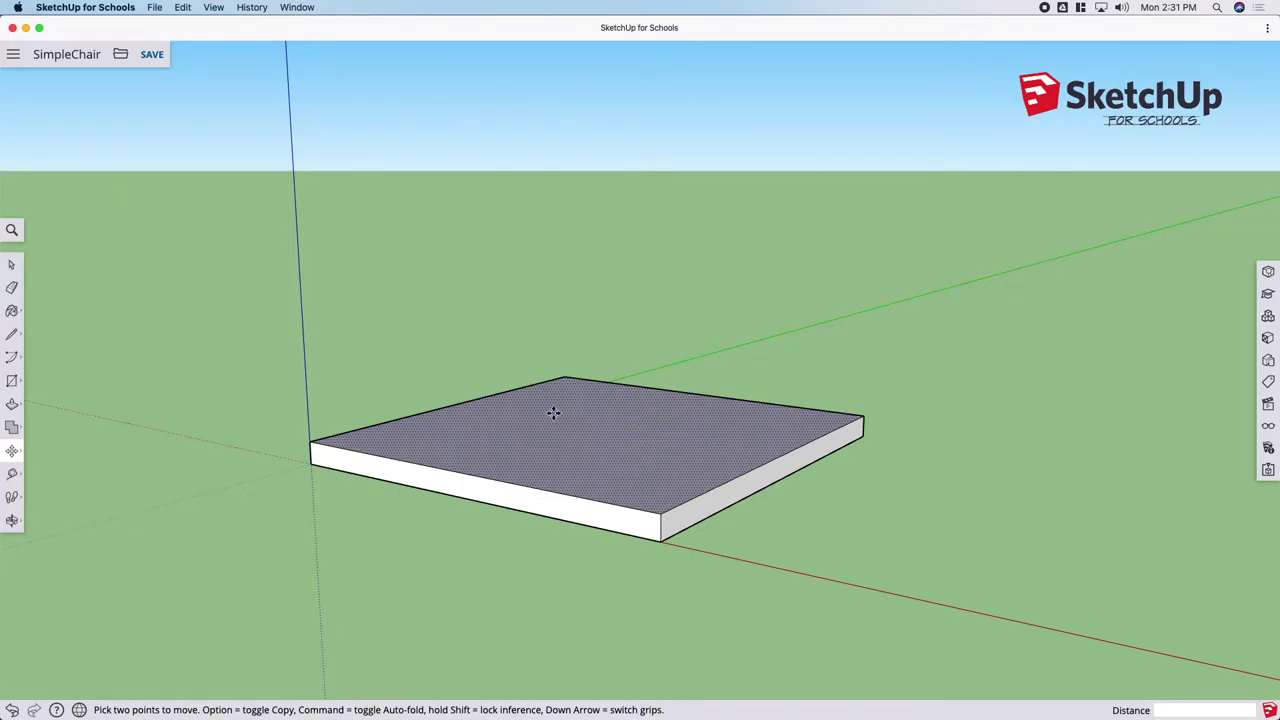
pyautogui.click(546, 428)
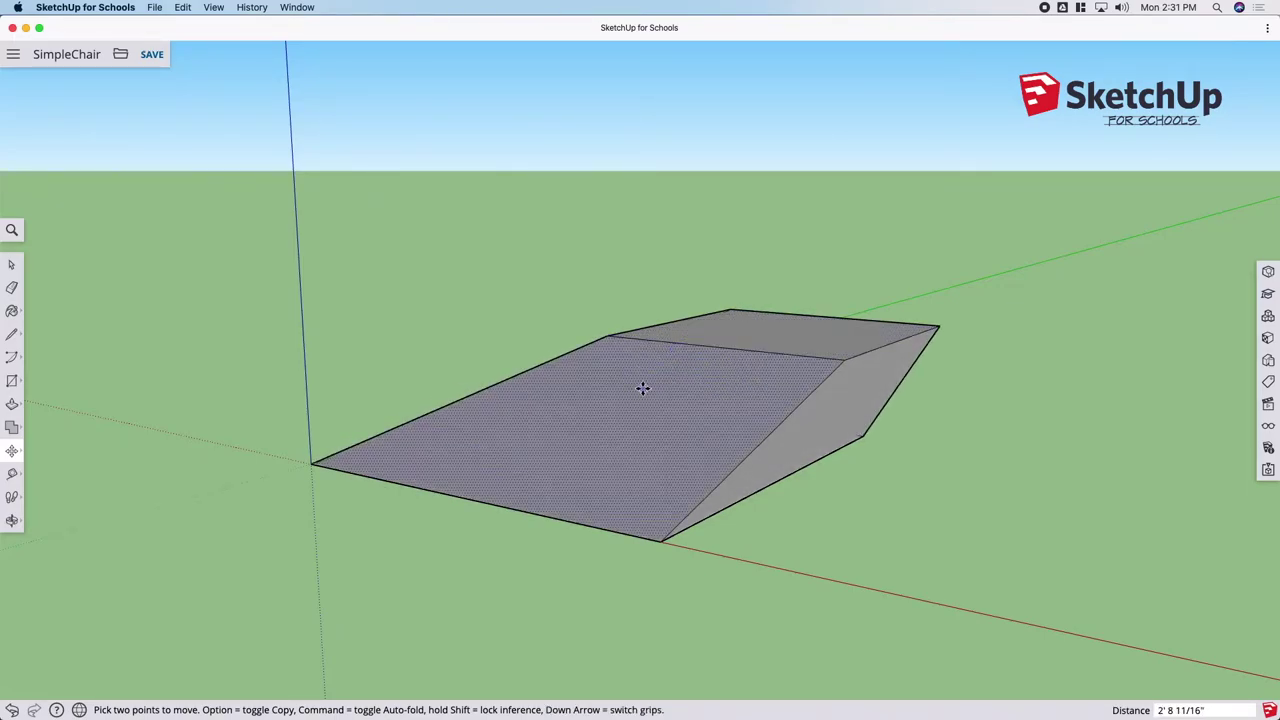
pyautogui.press('Escape')
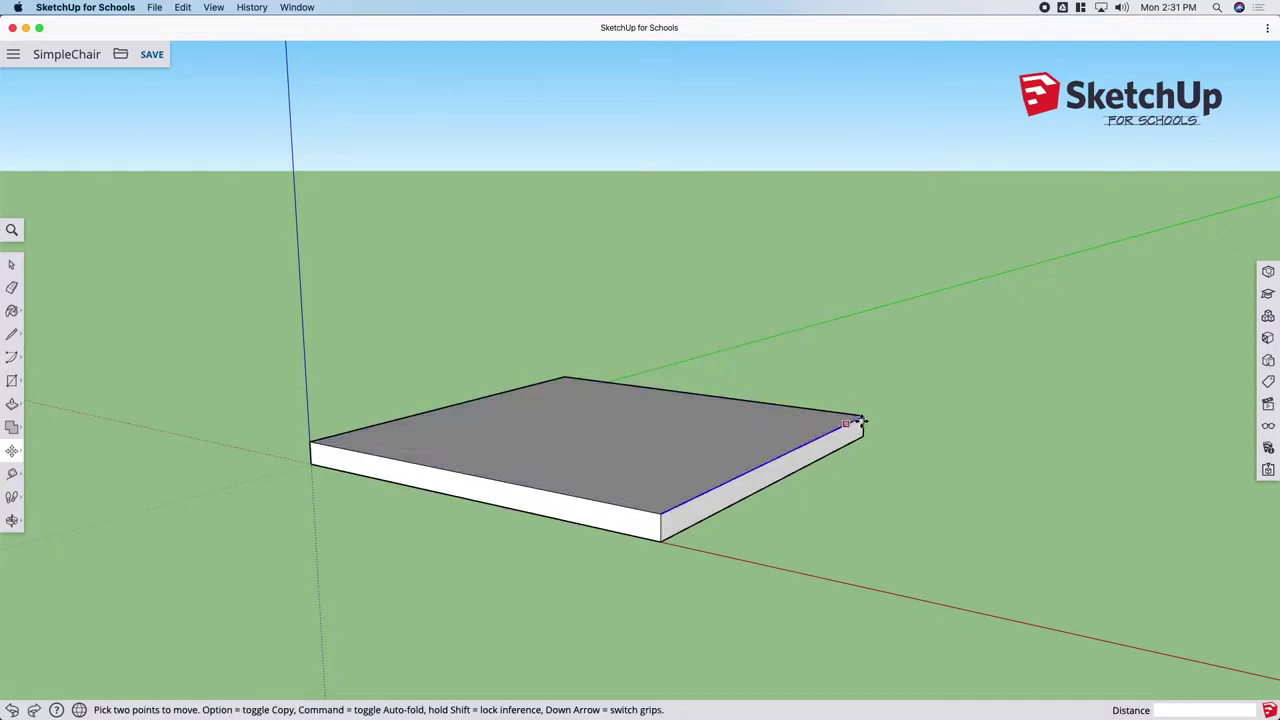
pyautogui.click(864, 420)
pyautogui.click(867, 313)
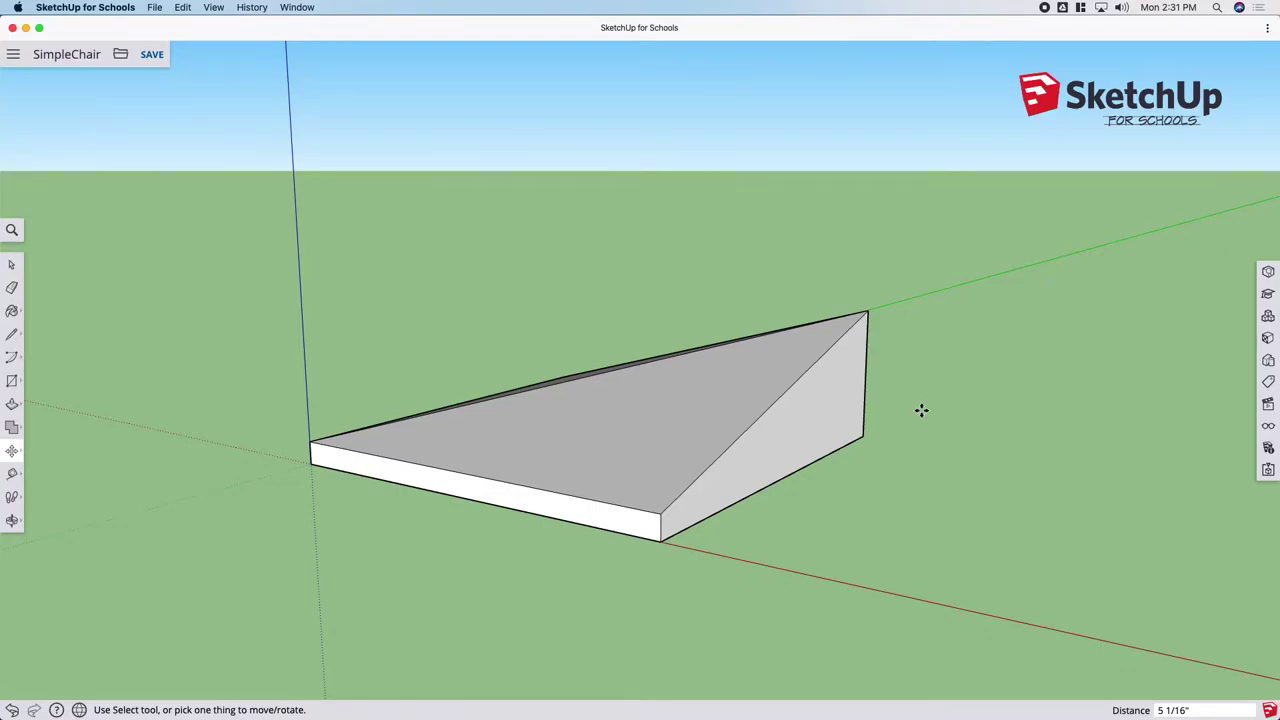
pyautogui.press('super+z')
pyautogui.press('space')
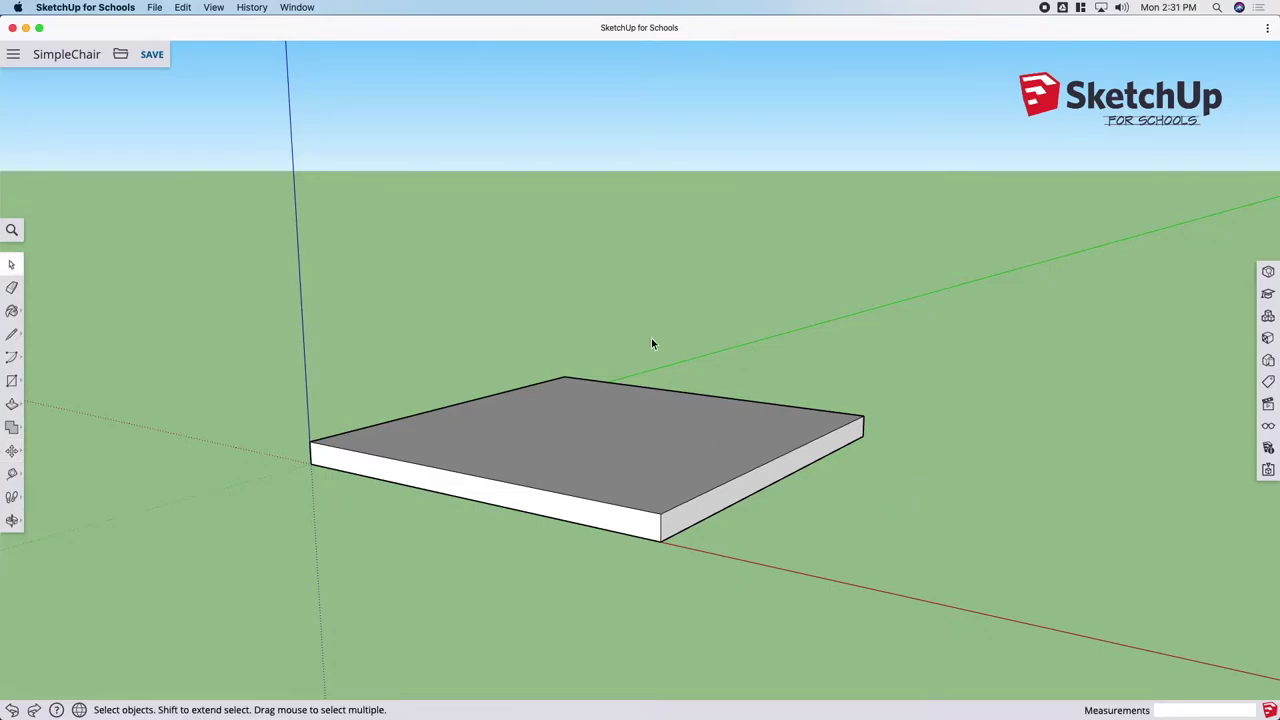
# Step: Triple-click to select the whole seat slab and choose Make Group
pyautogui.click(508, 462)
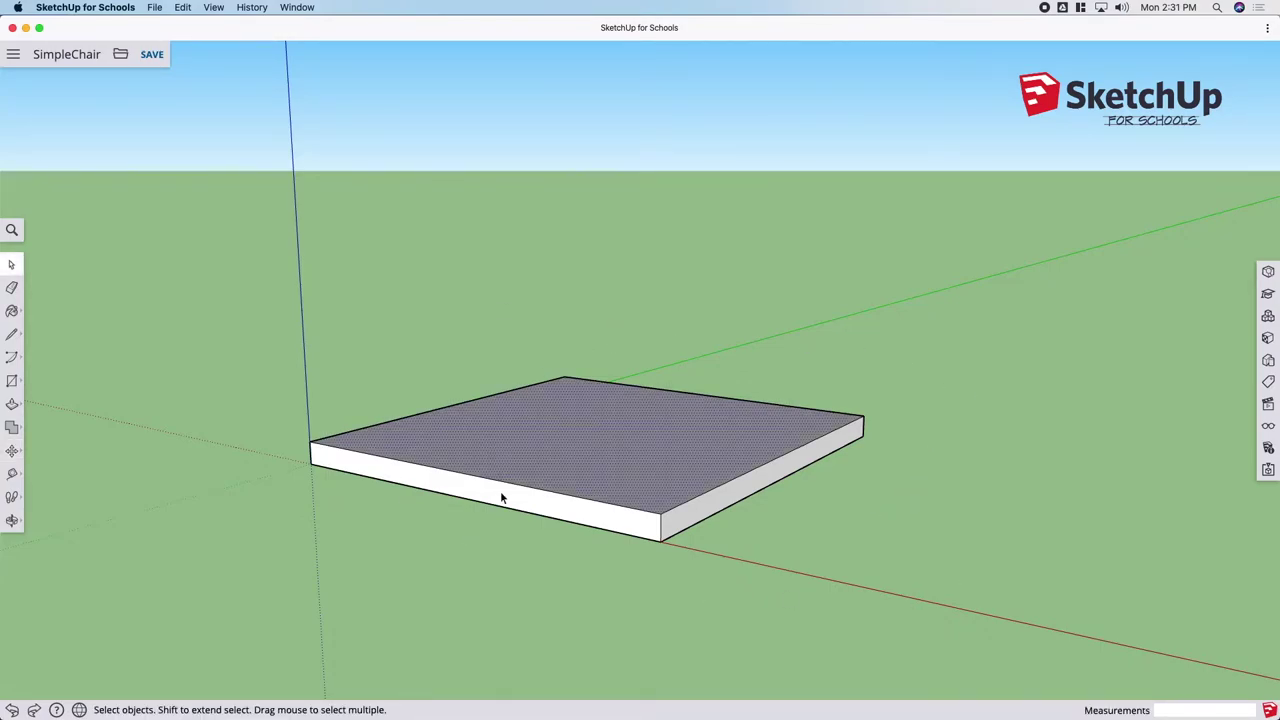
pyautogui.click(480, 548)
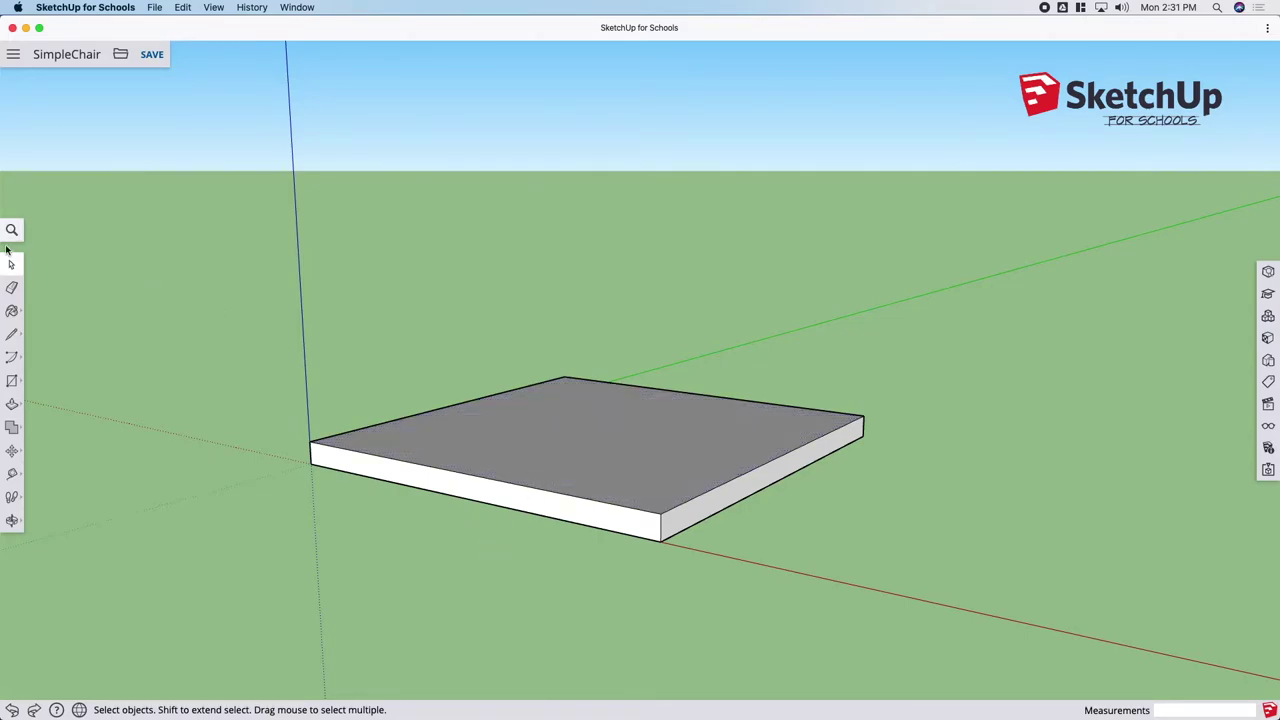
pyautogui.click(553, 447)
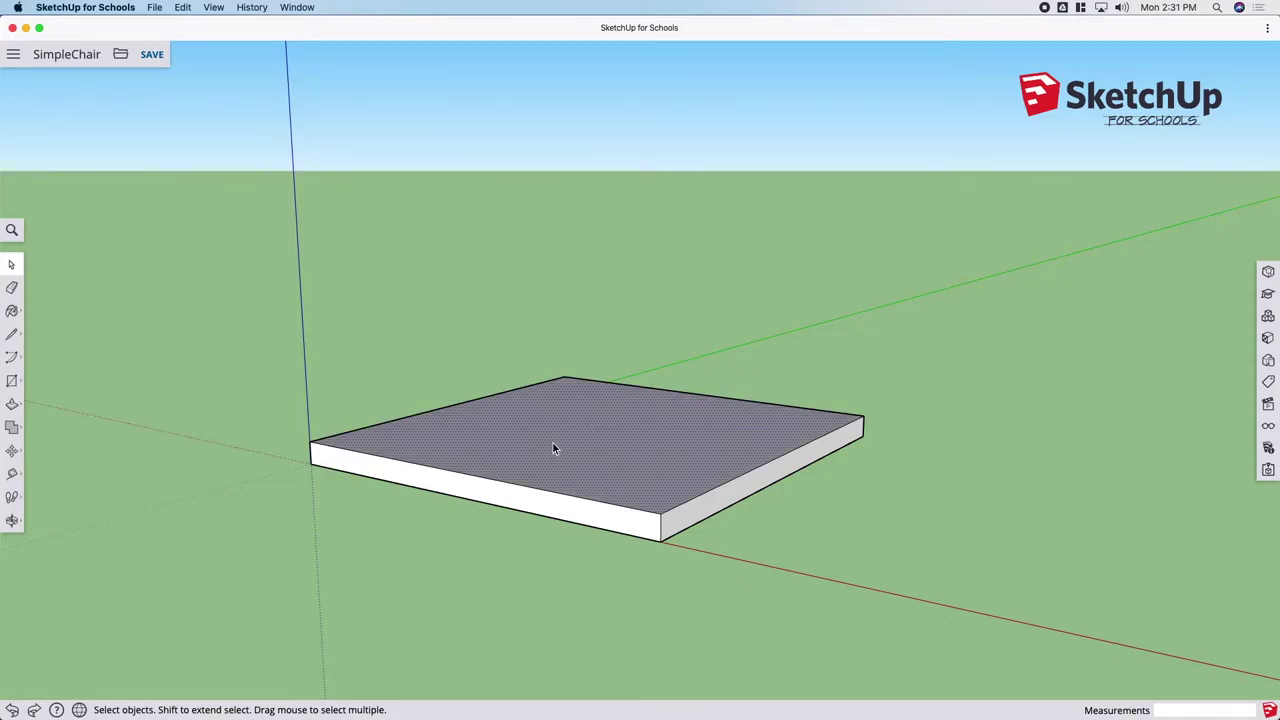
pyautogui.doubleClick(553, 447)
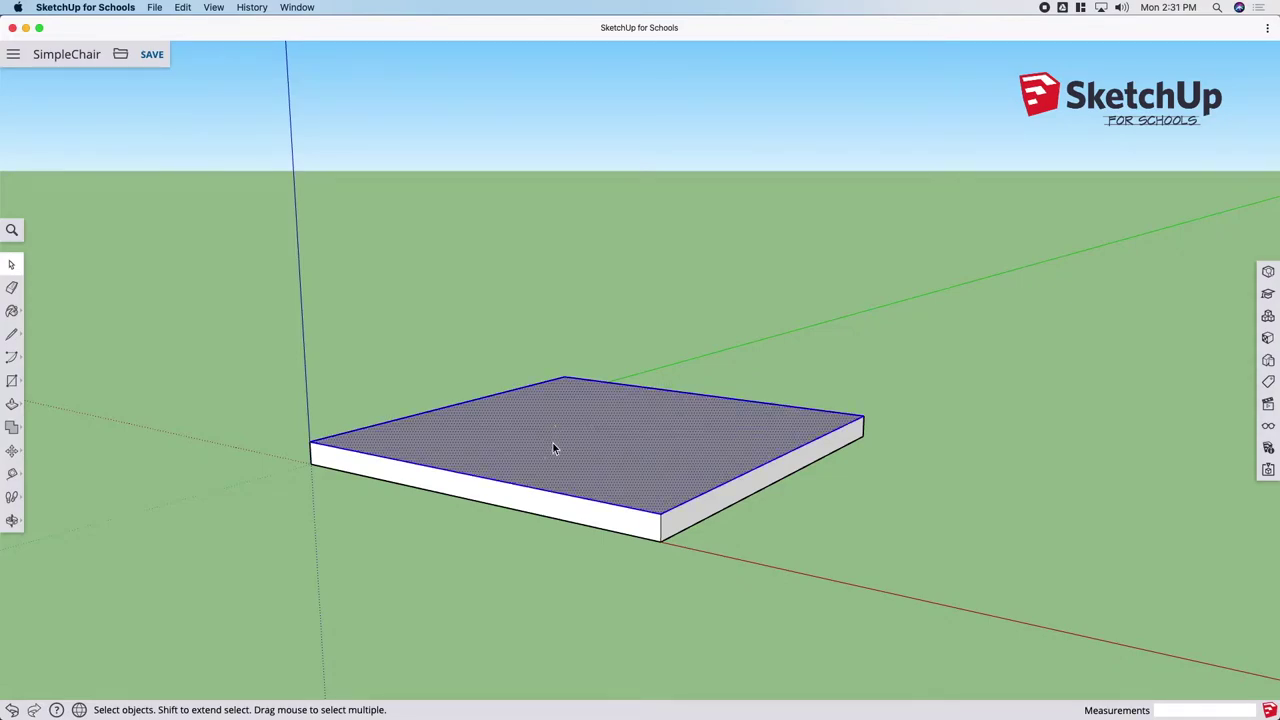
pyautogui.click(752, 364)
pyautogui.tripleClick(657, 428)
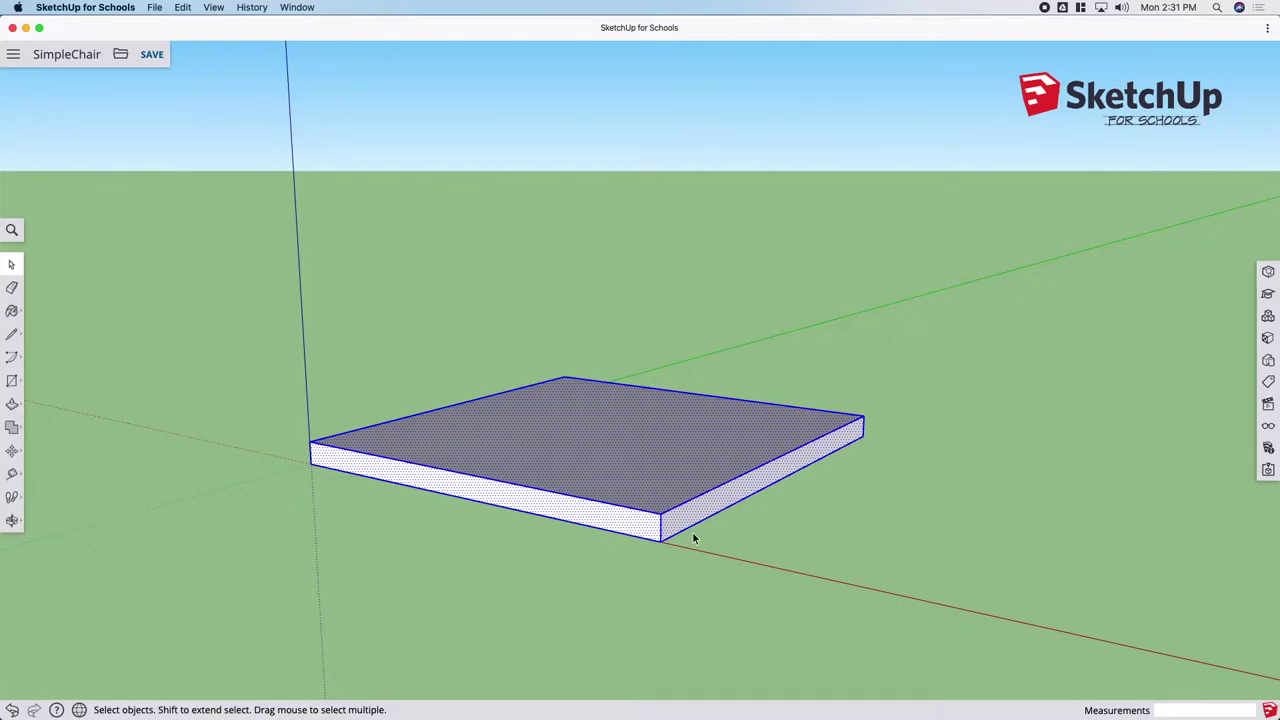
pyautogui.rightClick(581, 438)
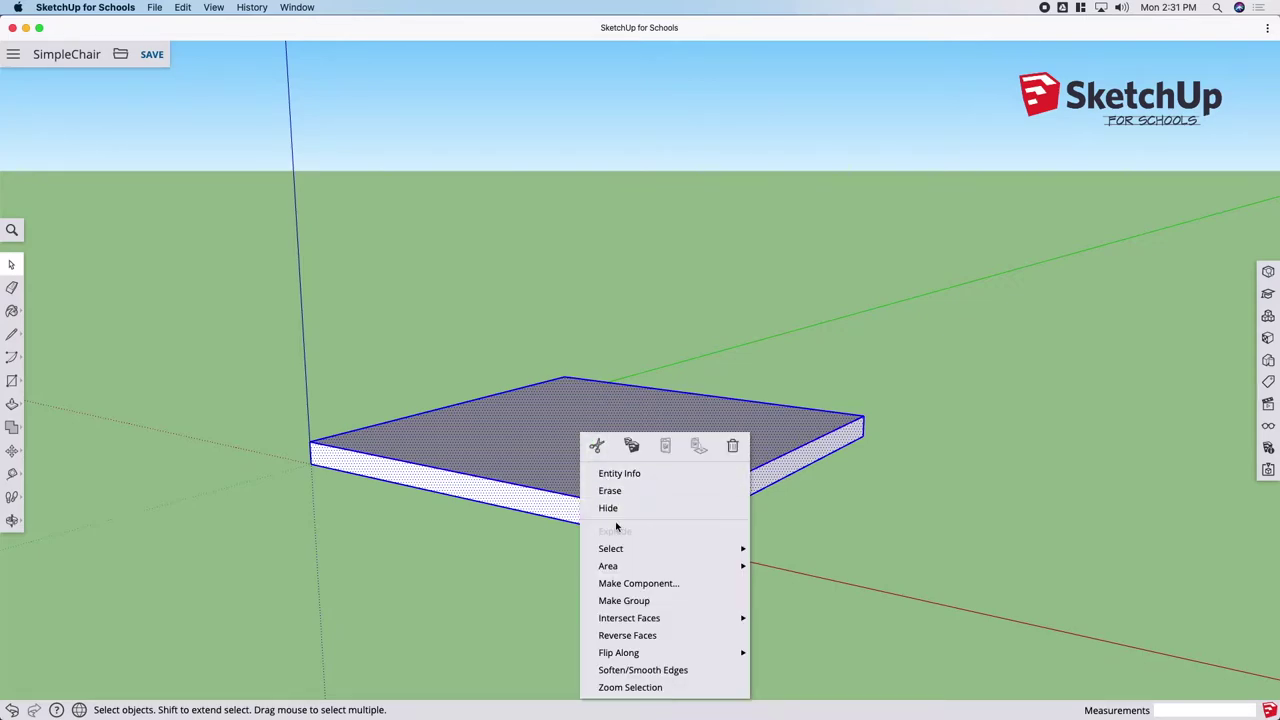
pyautogui.click(596, 600)
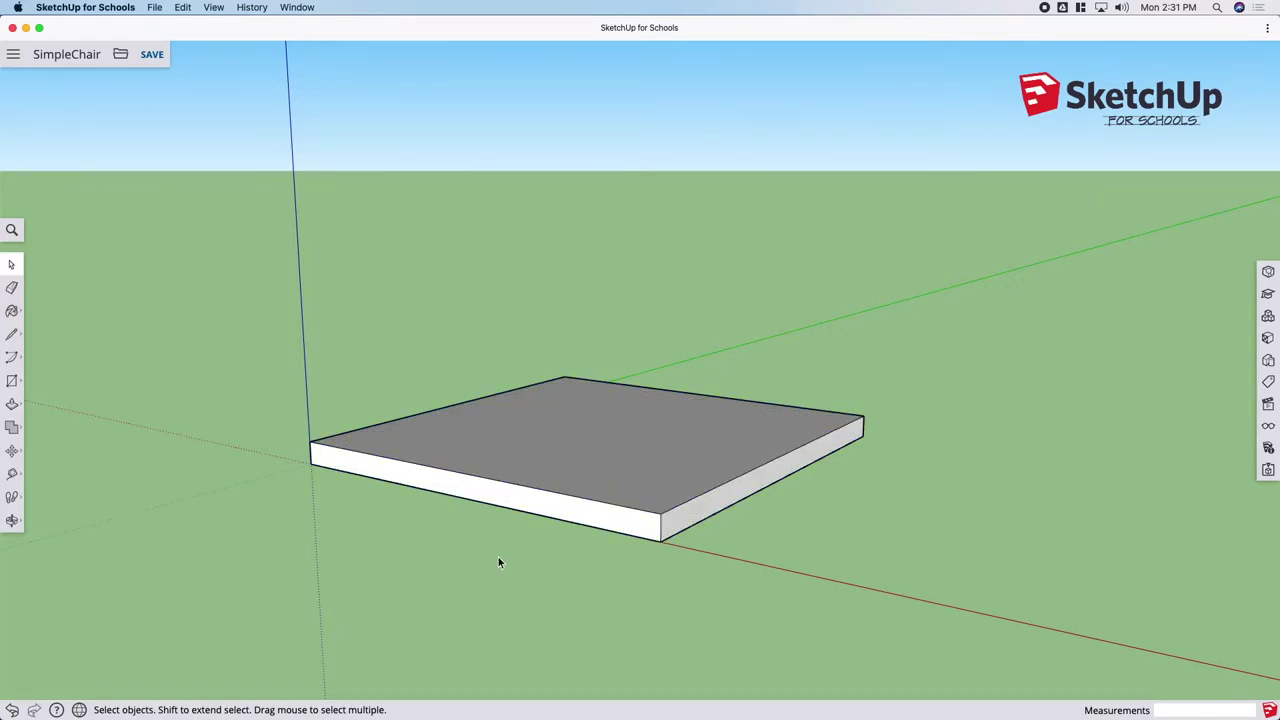
# Step: Delete everything and redraw the 18 by 18 seat square at the origin
pyautogui.hotkey('ctrl', 'a')
pyautogui.press('Delete')
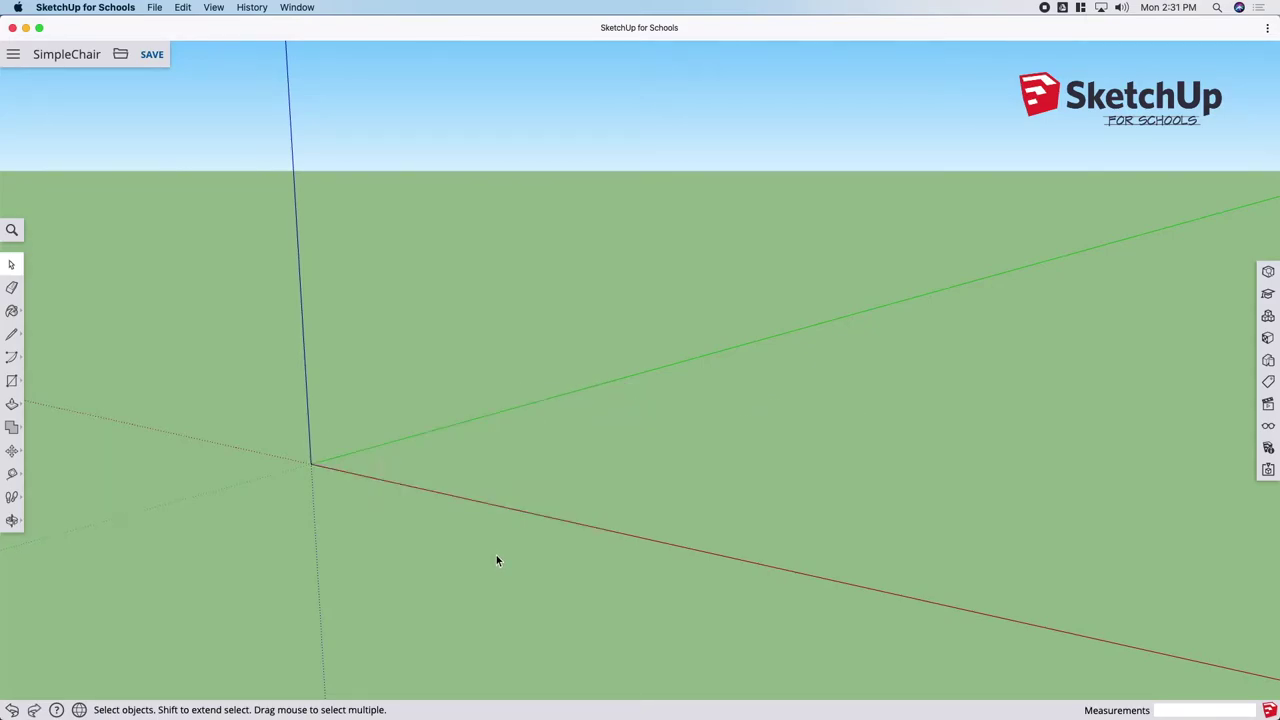
pyautogui.press('r')
pyautogui.click(310, 463)
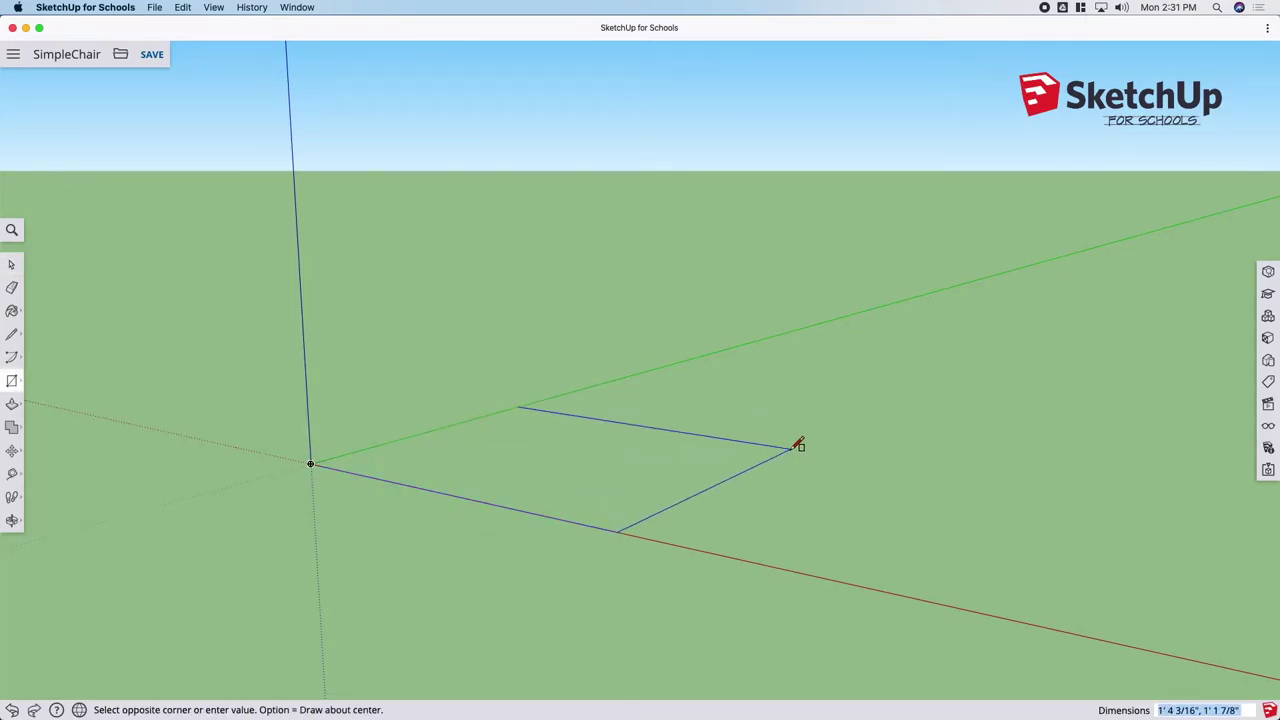
pyautogui.write('18,18')
pyautogui.press('Return')
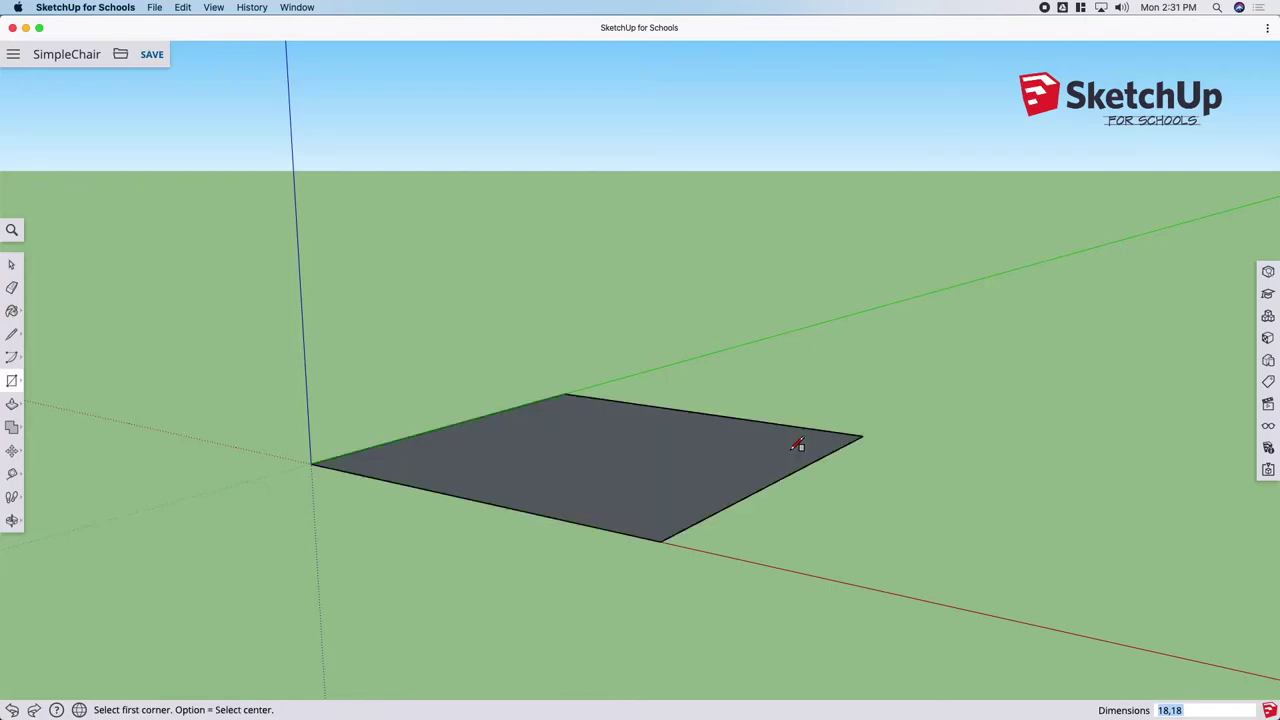
# Step: Push/Pull the new square up 1 inch
pyautogui.press('p')
pyautogui.click(672, 485)
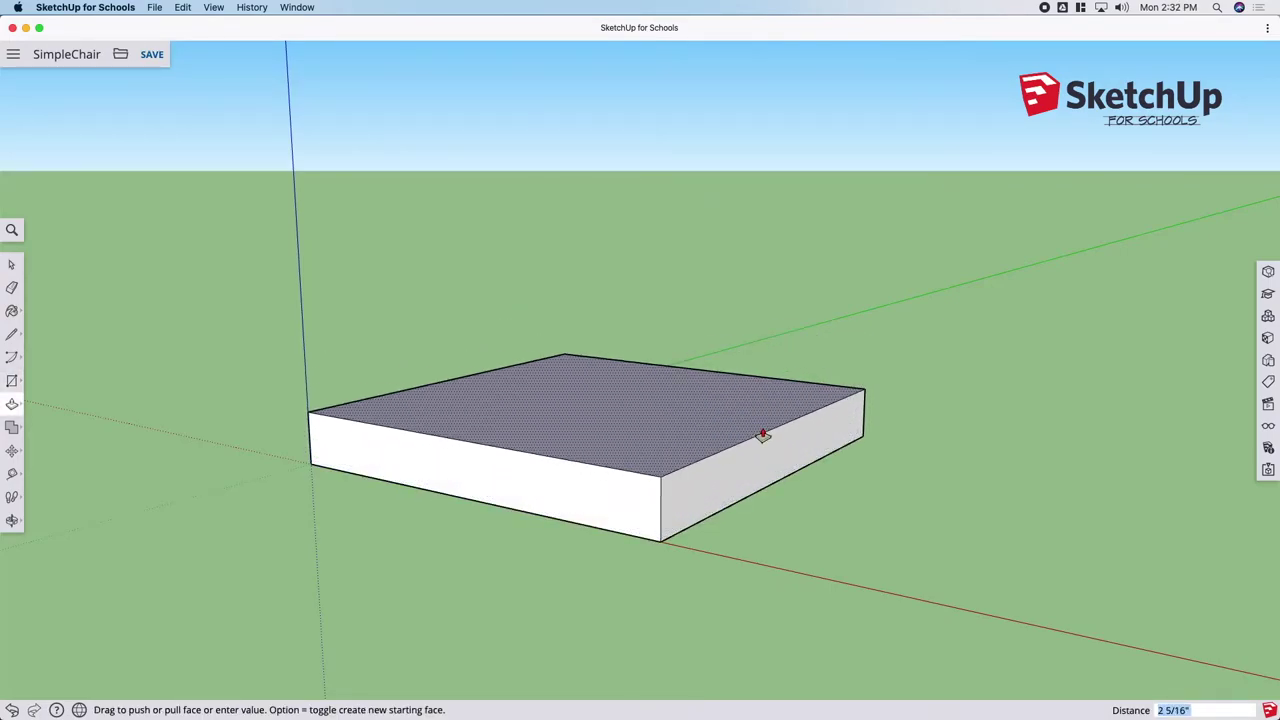
pyautogui.write('1')
pyautogui.press('Return')
# Step: Select the whole new slab and make it a group
pyautogui.press('space')
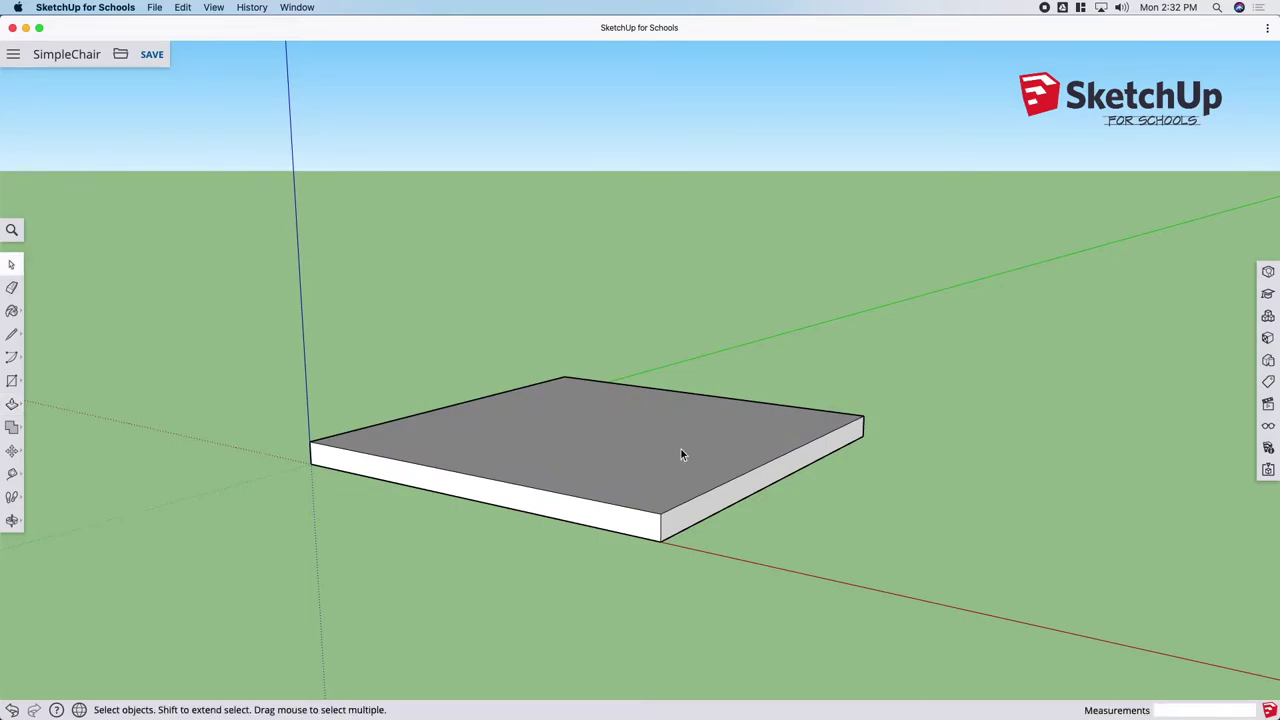
pyautogui.tripleClick(611, 448)
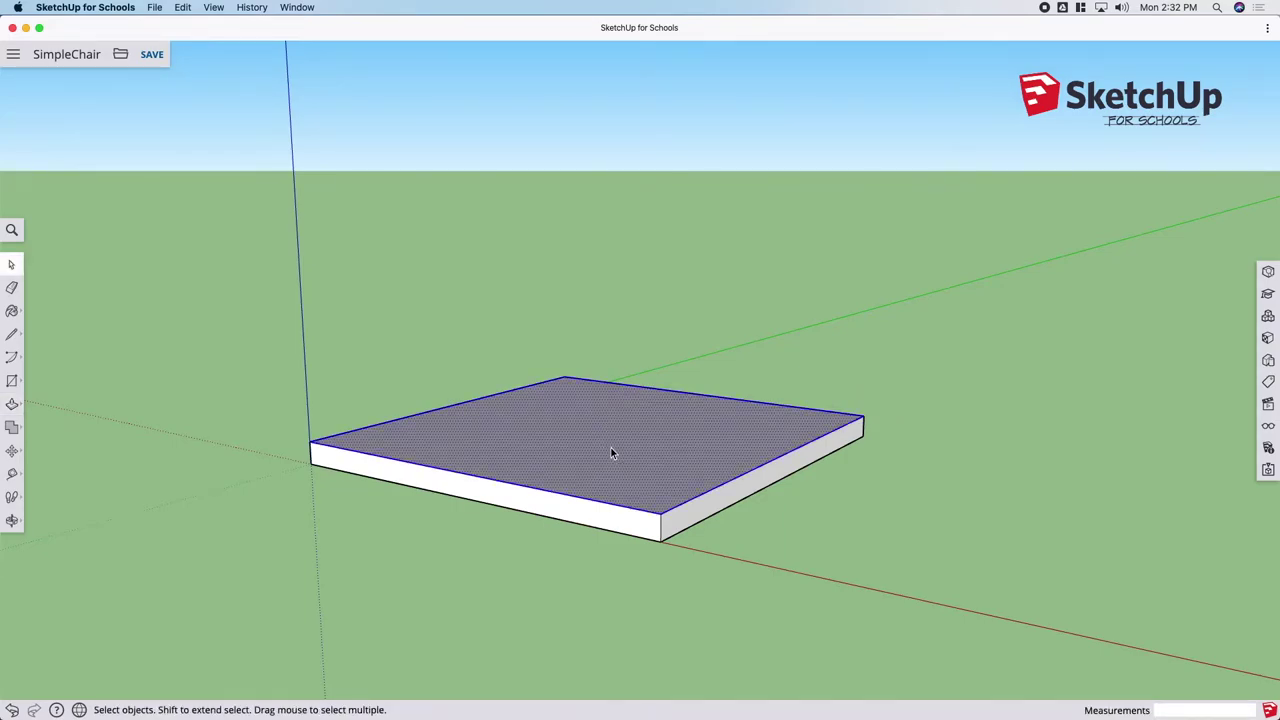
pyautogui.rightClick(611, 448)
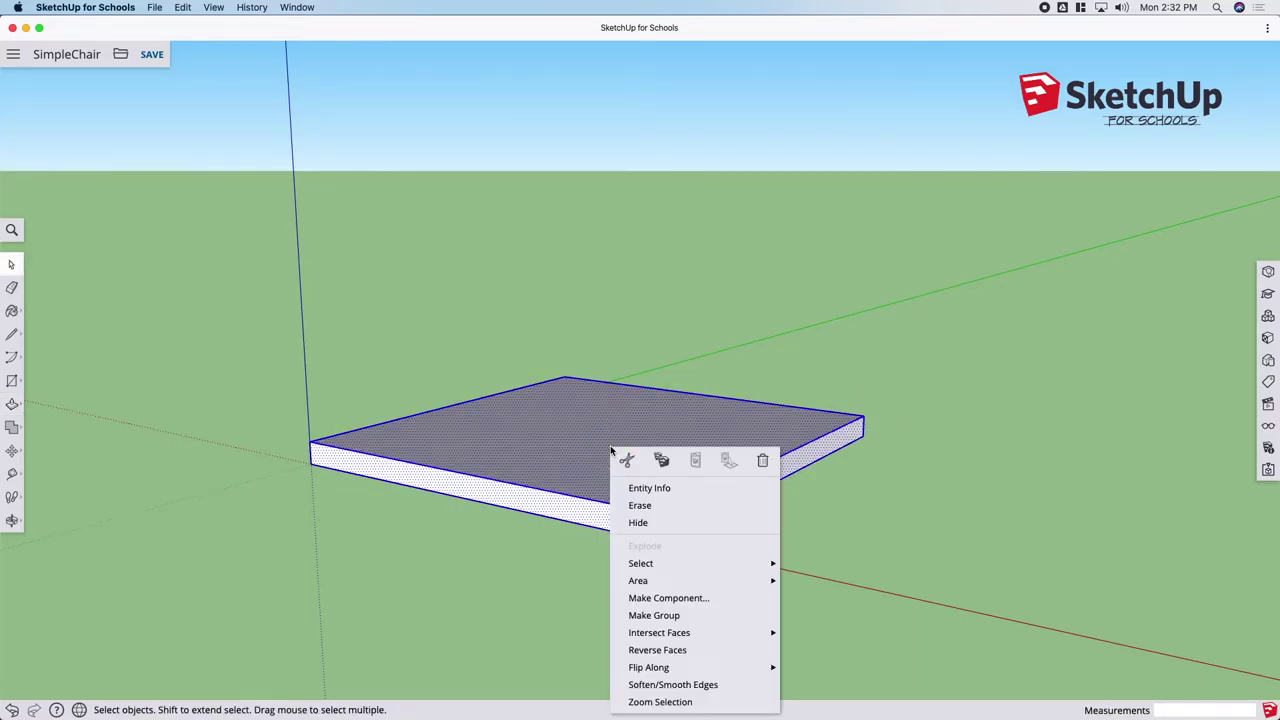
pyautogui.click(643, 615)
pyautogui.press('m')
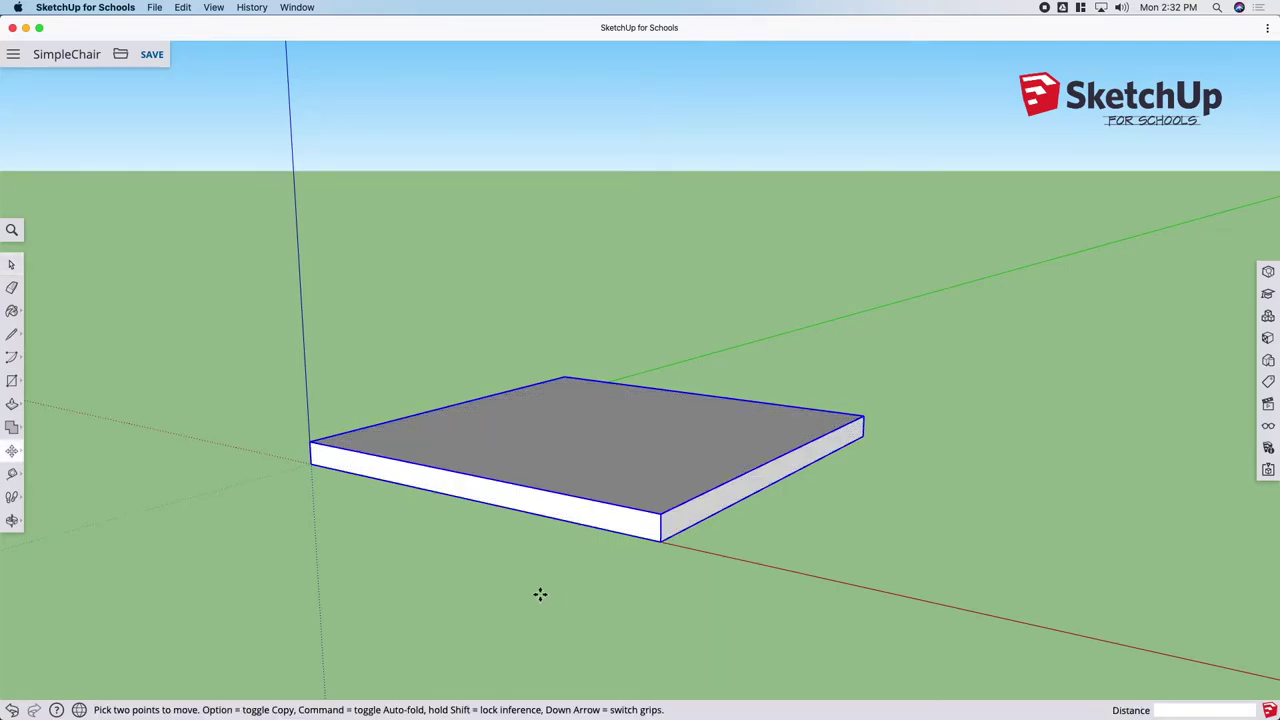
pyautogui.click(506, 443)
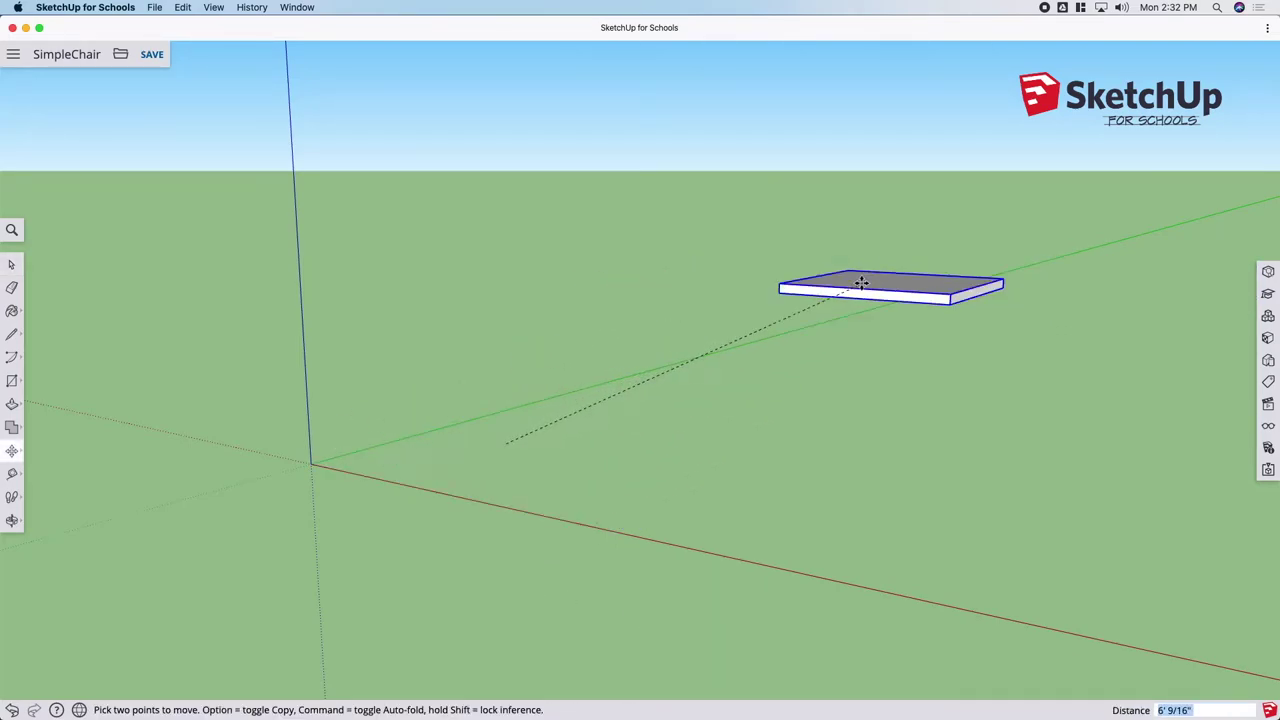
pyautogui.click(860, 280)
pyautogui.click(873, 283)
pyautogui.click(666, 412)
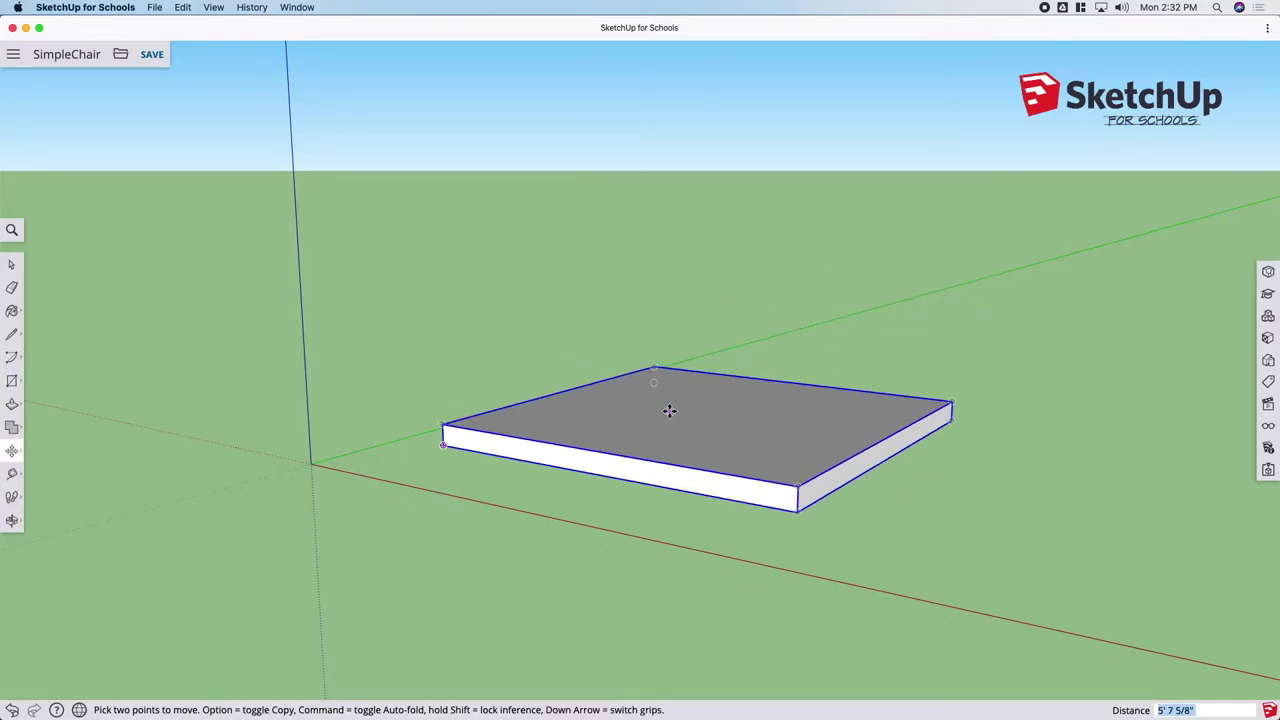
pyautogui.press('super+z')
pyautogui.press('super+z')
pyautogui.press('space')
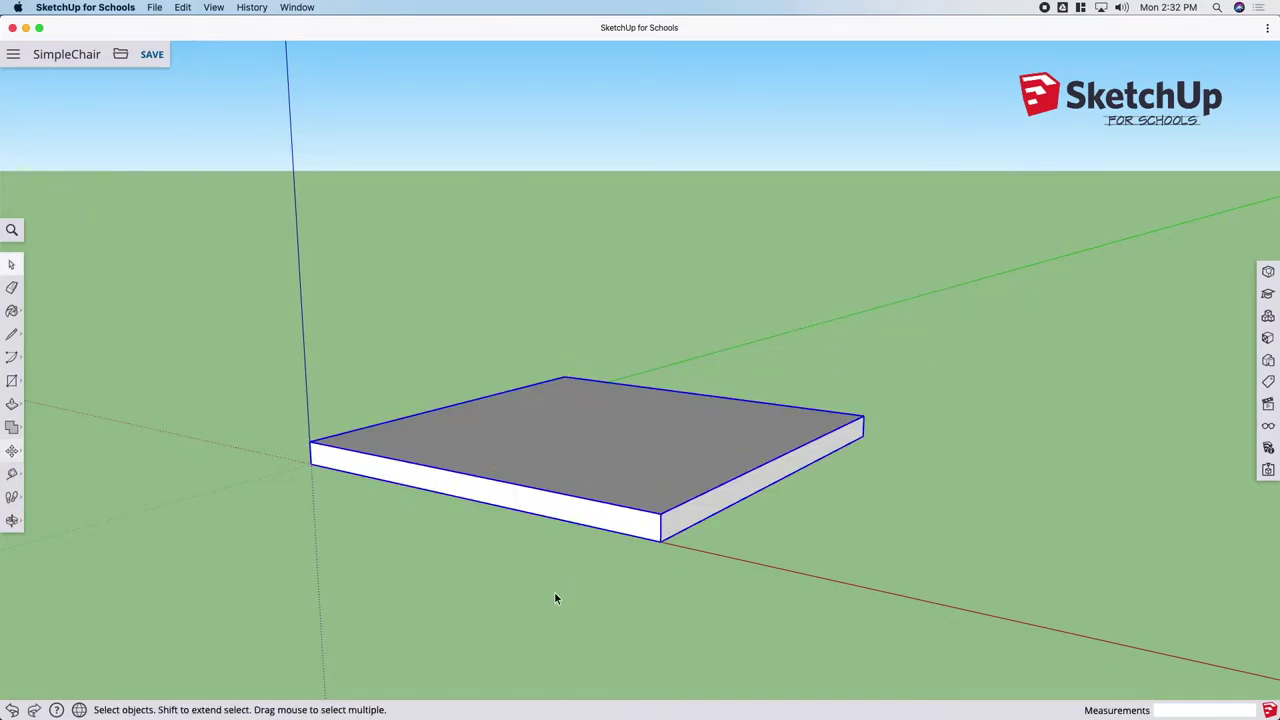
pyautogui.click(558, 597)
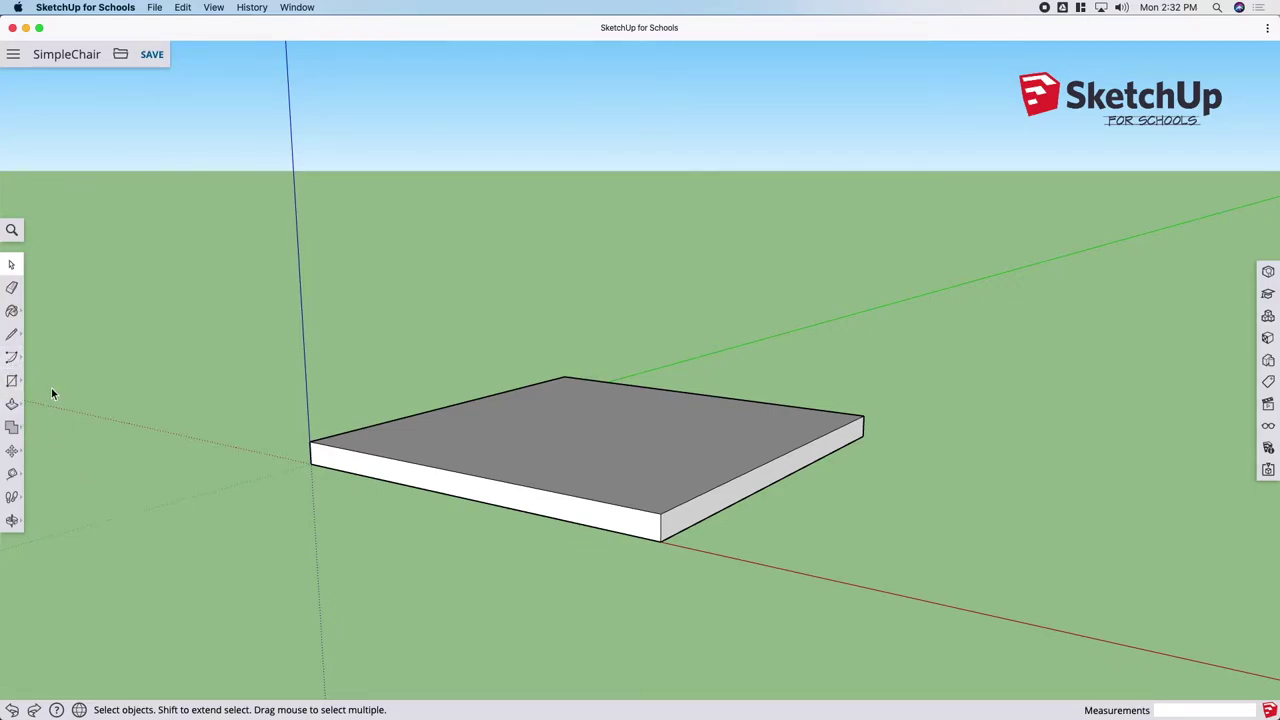
# Step: Draw a 1,1 rectangle on the ground beside the seat slab
pyautogui.press('r')
pyautogui.click(838, 562)
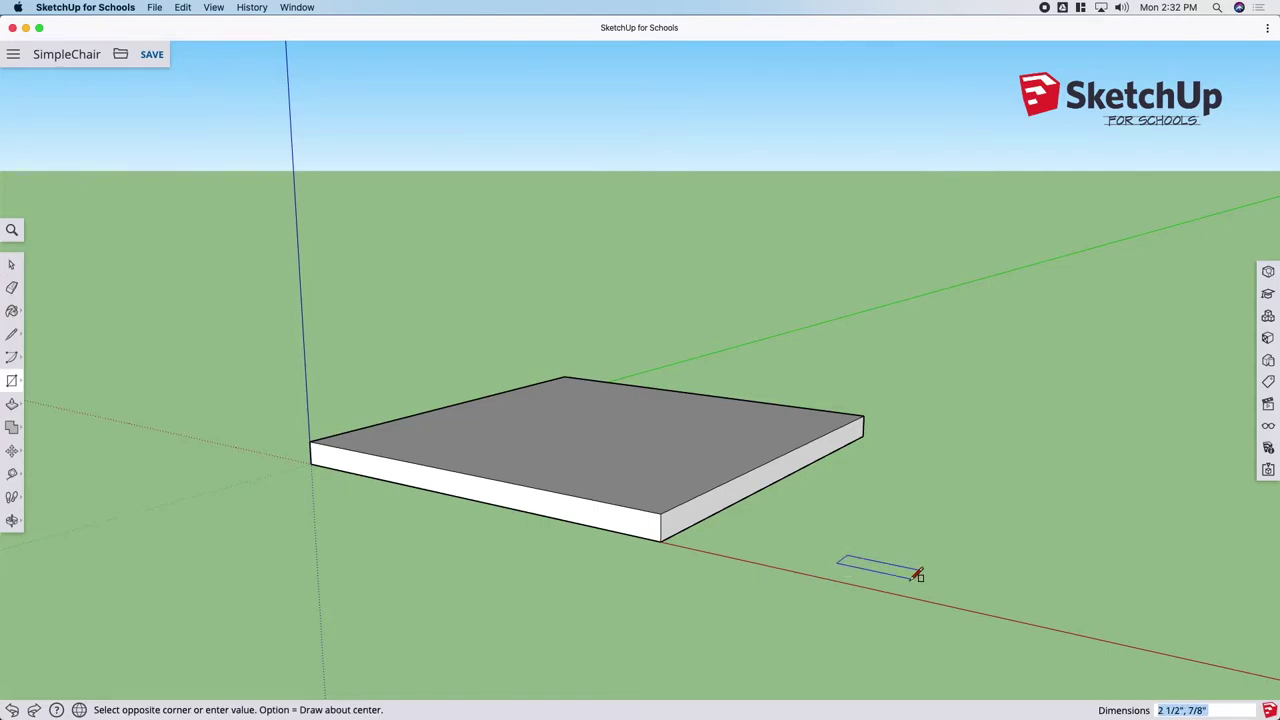
pyautogui.write('1')
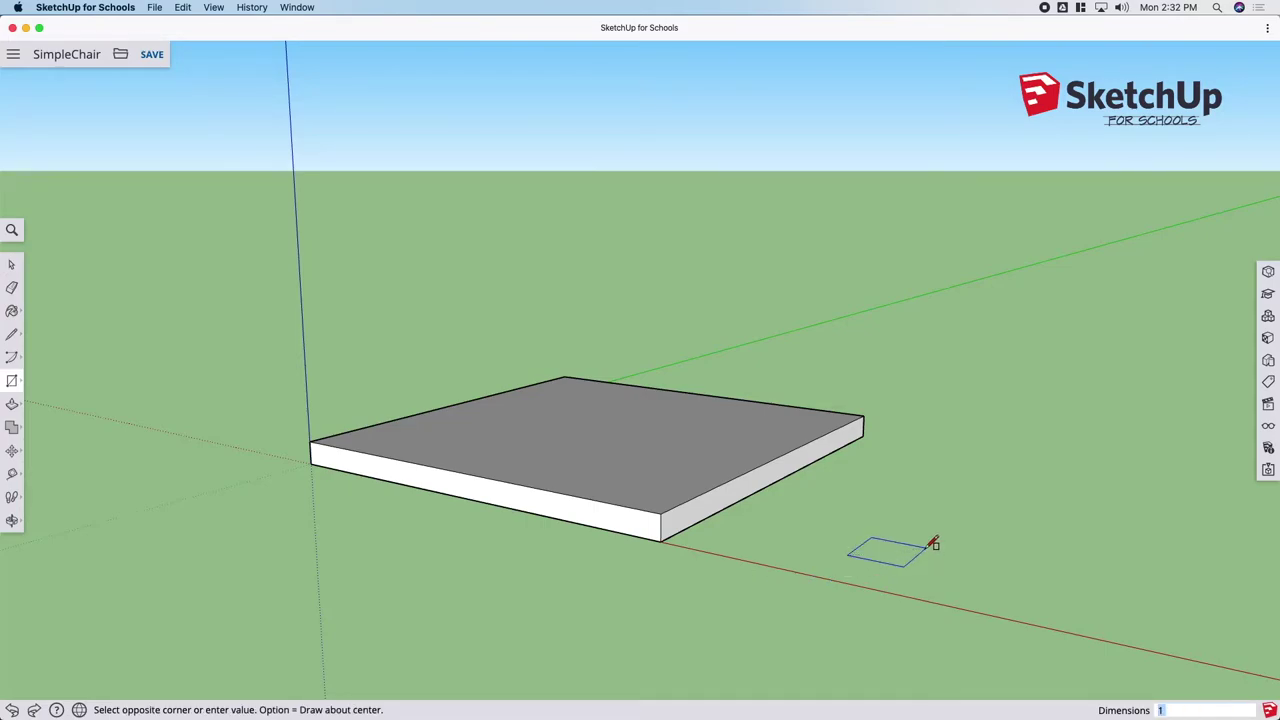
pyautogui.write(',1')
pyautogui.press('Return')
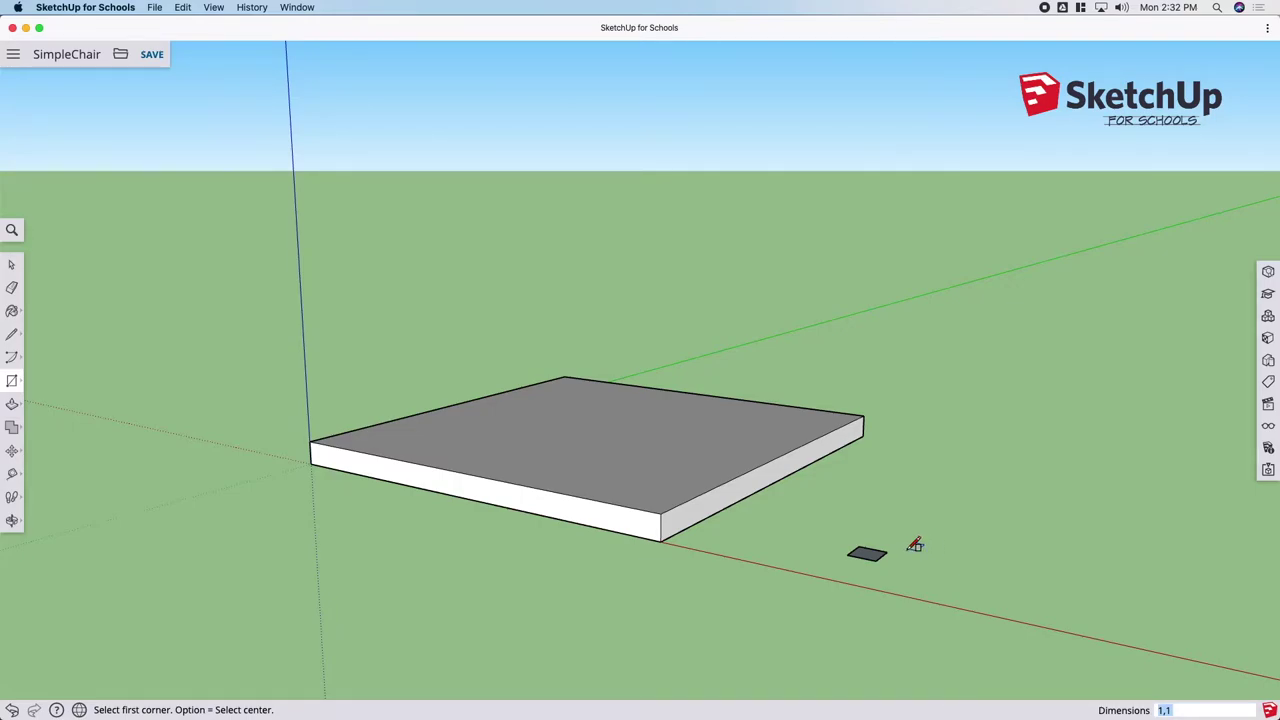
# Step: Push/Pull the small square up 24 inches into a post
pyautogui.press('p')
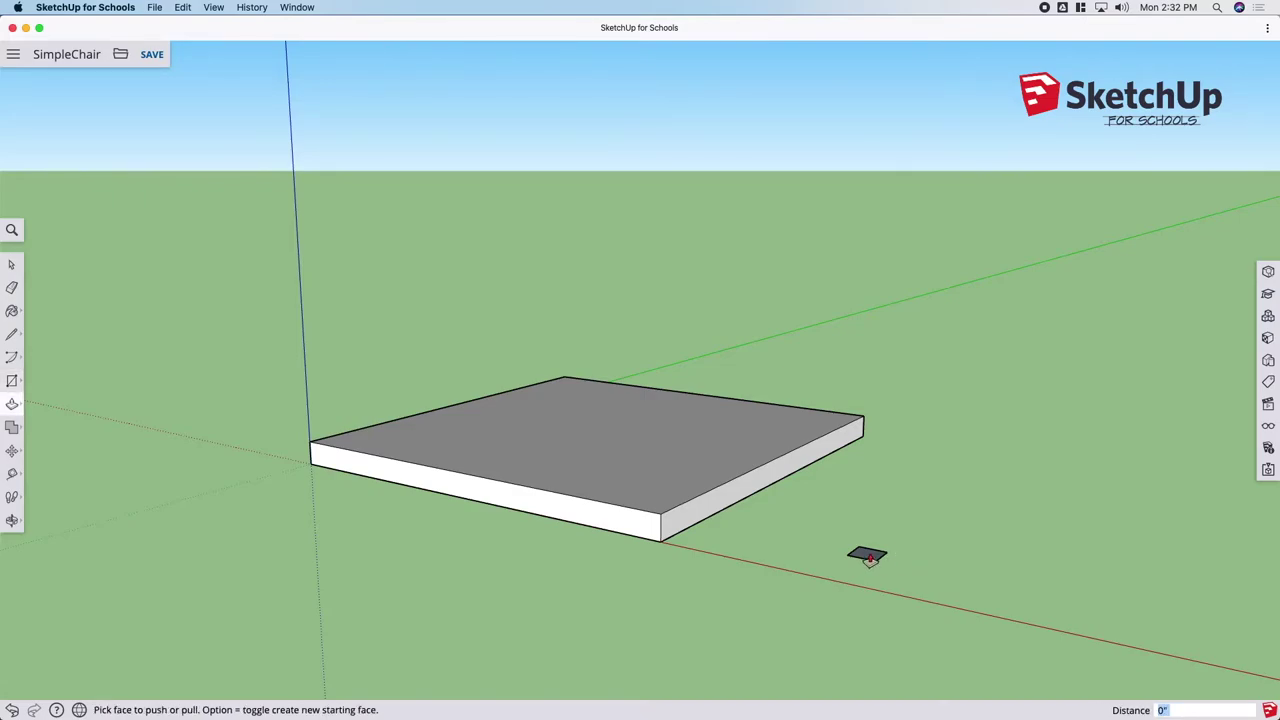
pyautogui.click(865, 553)
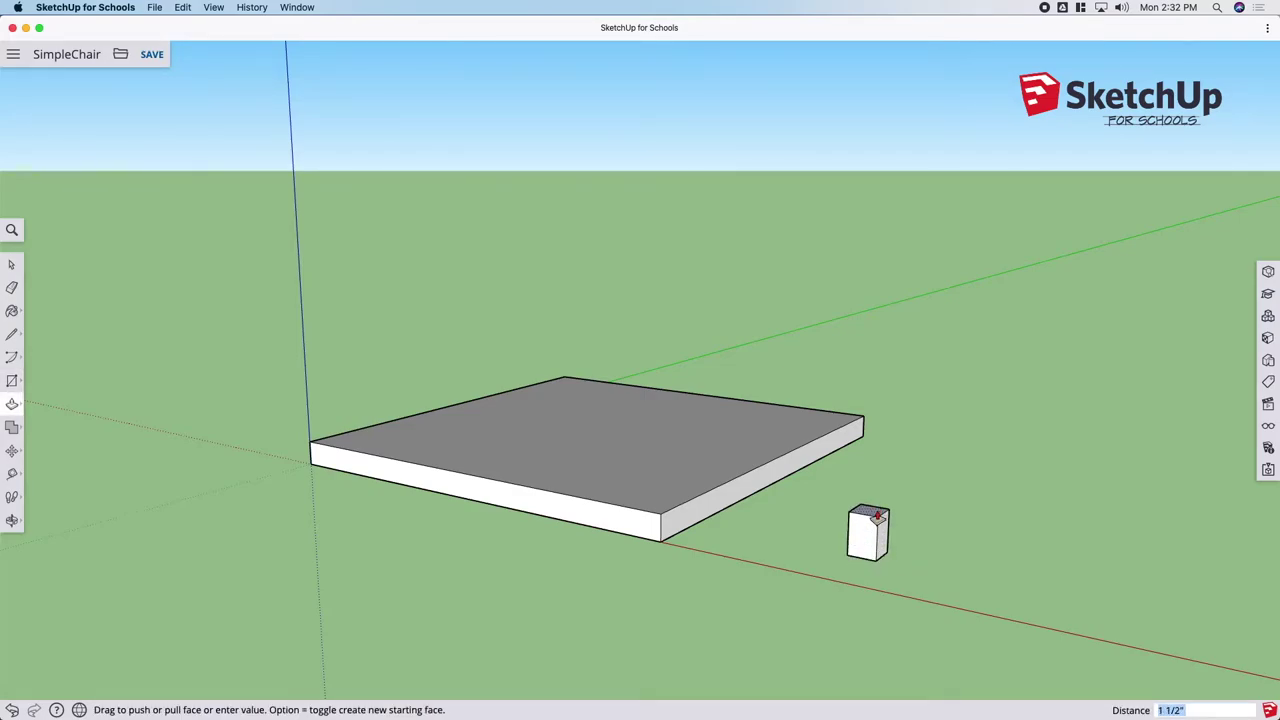
pyautogui.write('24')
pyautogui.press('Return')
pyautogui.scroll(5, 660, 634)
pyautogui.scroll(-5, 658, 636)
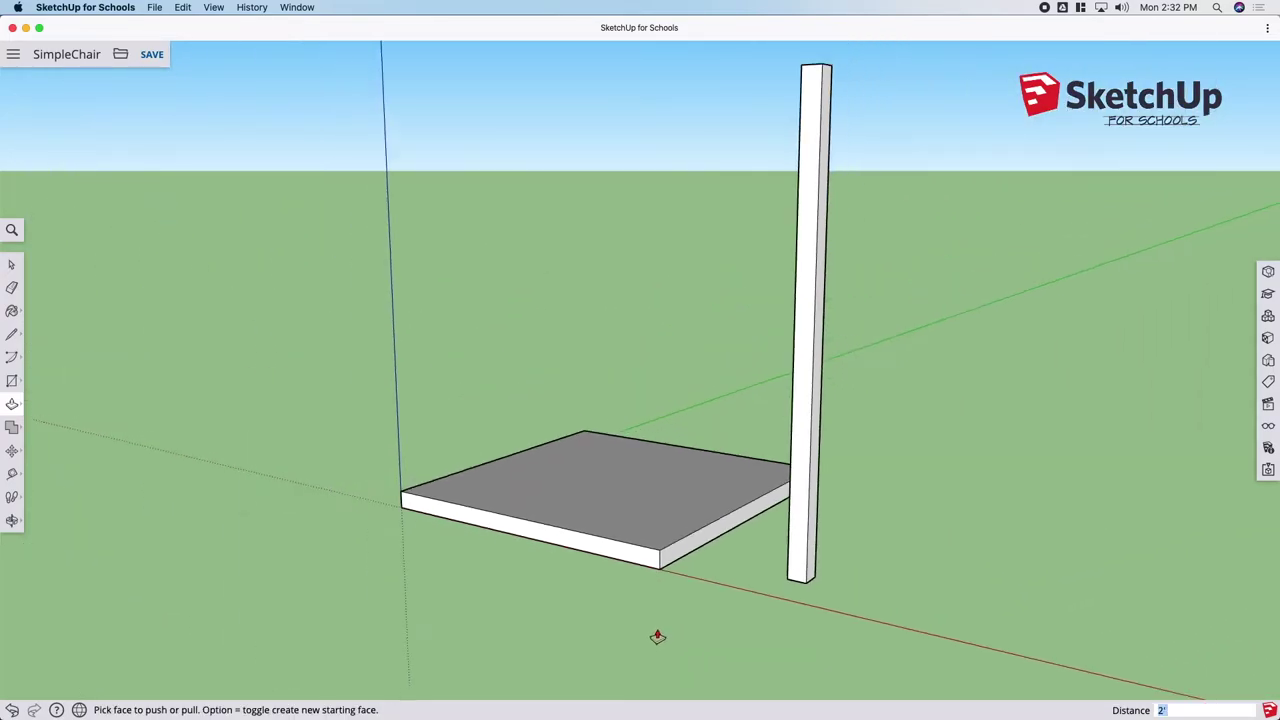
pyautogui.scroll(-3, 657, 637)
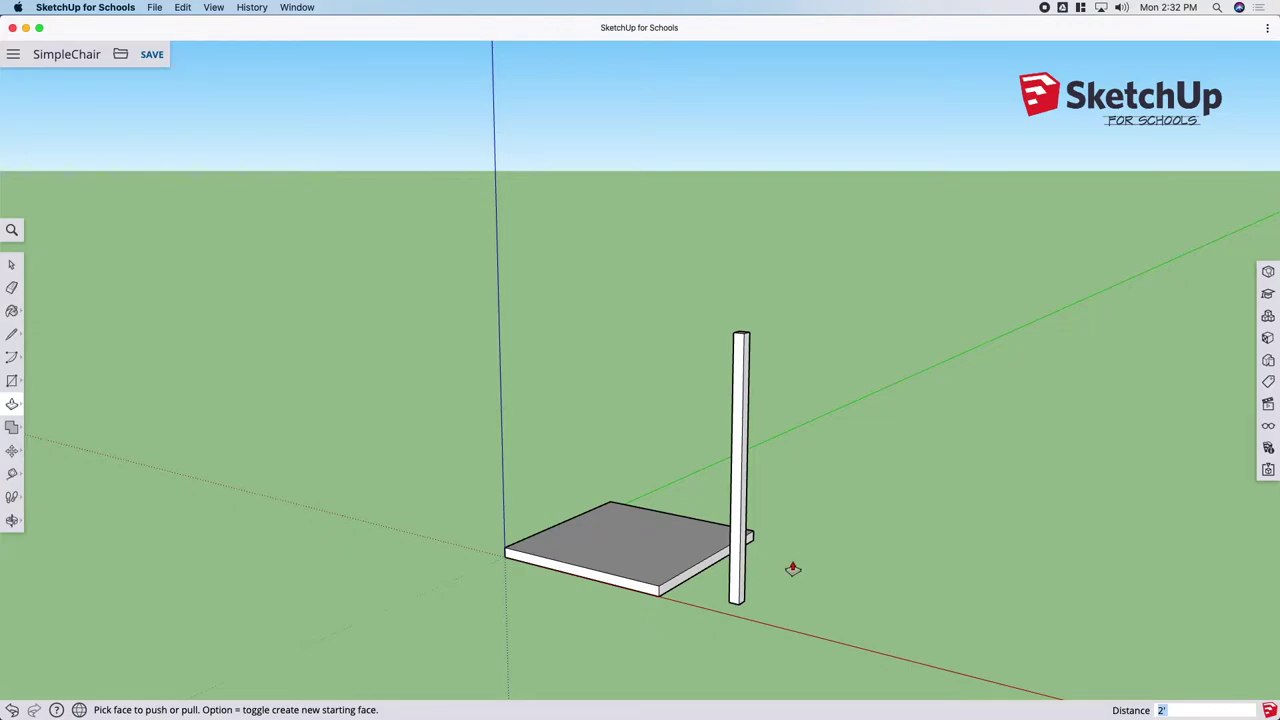
# Step: Select the post and make it a group
pyautogui.press('space')
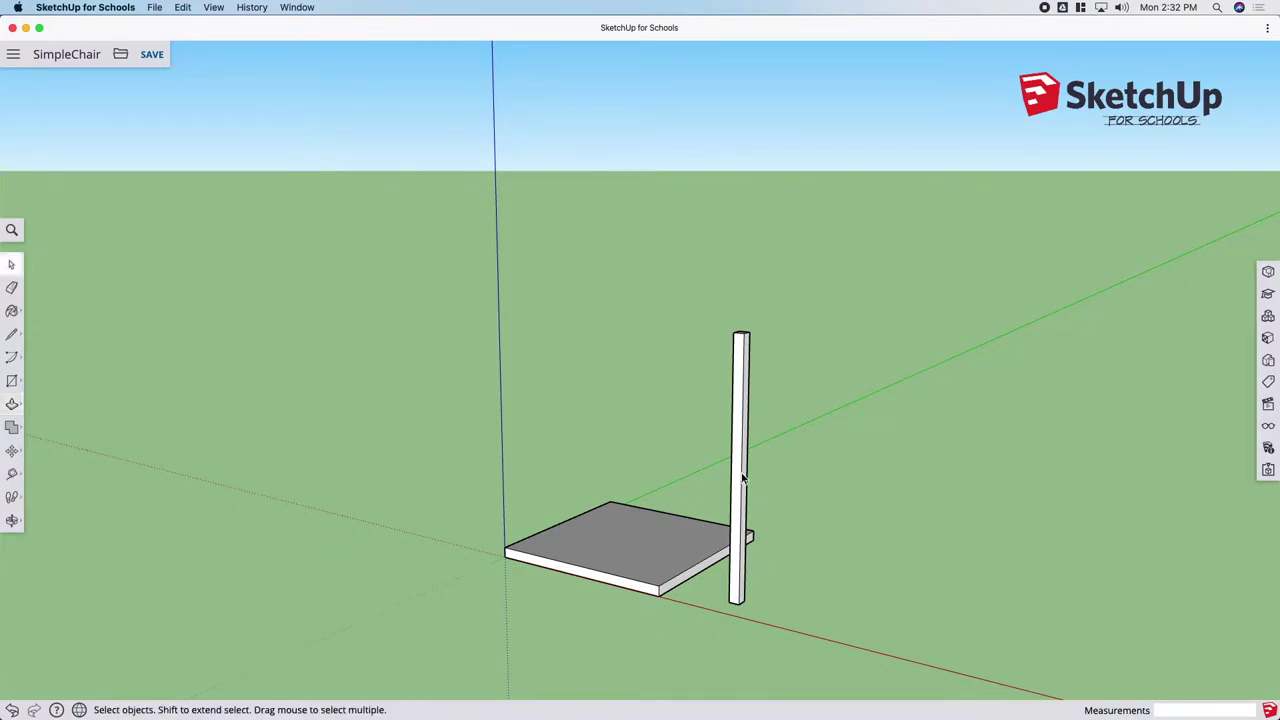
pyautogui.scroll(2, 735, 476)
pyautogui.scroll(2, 735, 476)
pyautogui.click(738, 475)
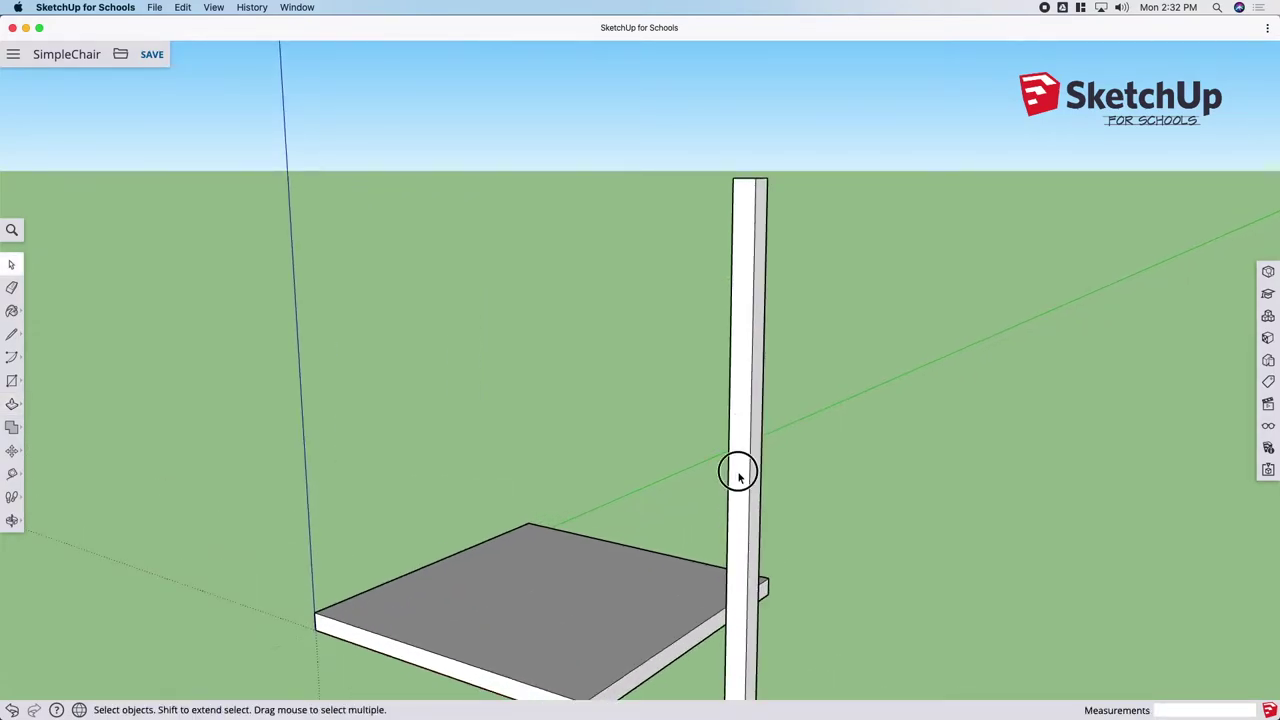
pyautogui.rightClick(738, 476)
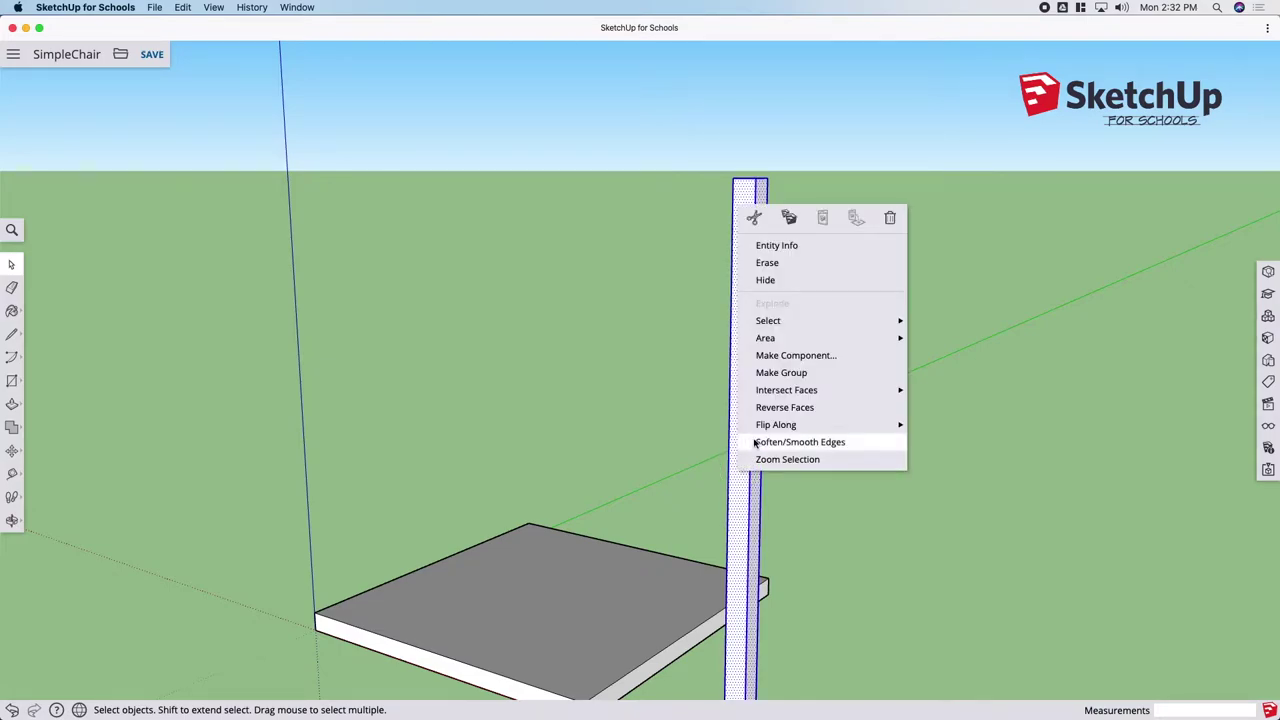
pyautogui.click(773, 376)
pyautogui.click(889, 615)
pyautogui.scroll(1, 888, 640)
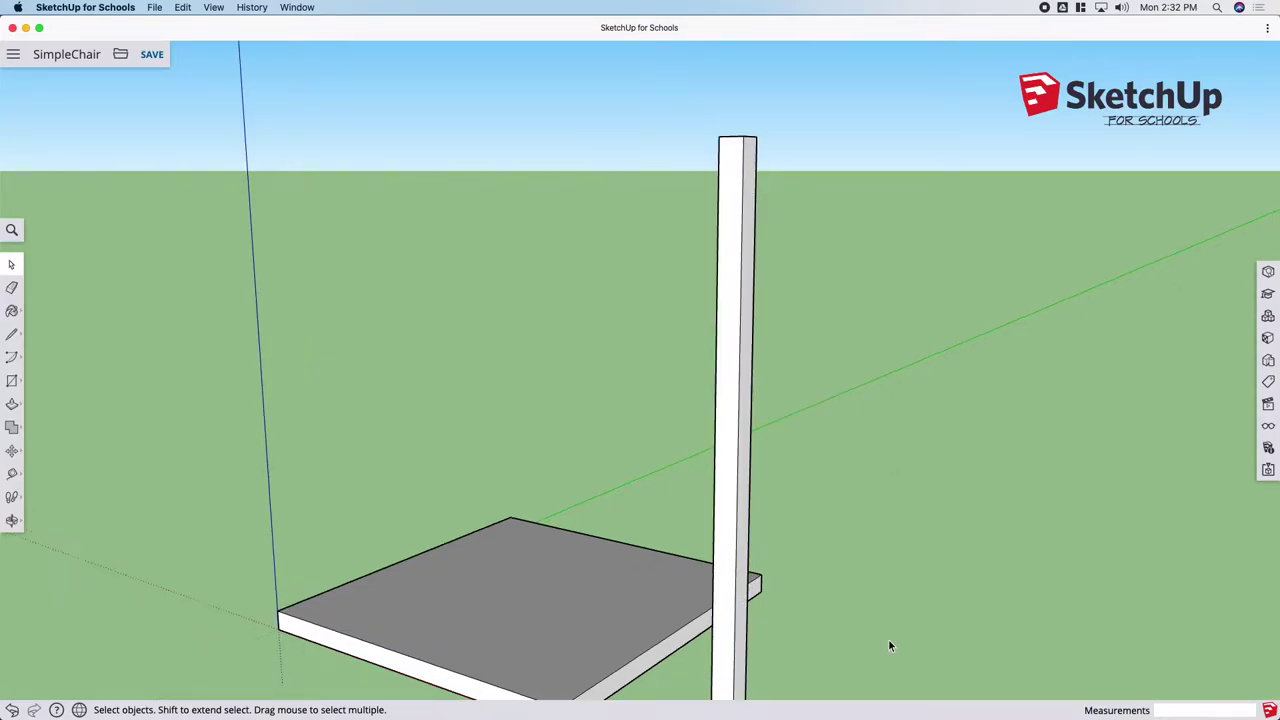
pyautogui.scroll(-2, 888, 639)
# Step: Move the post by its top corner to the seat's underside corner
pyautogui.moveTo(740, 656); pyautogui.dragTo(743, 363, button='middle')
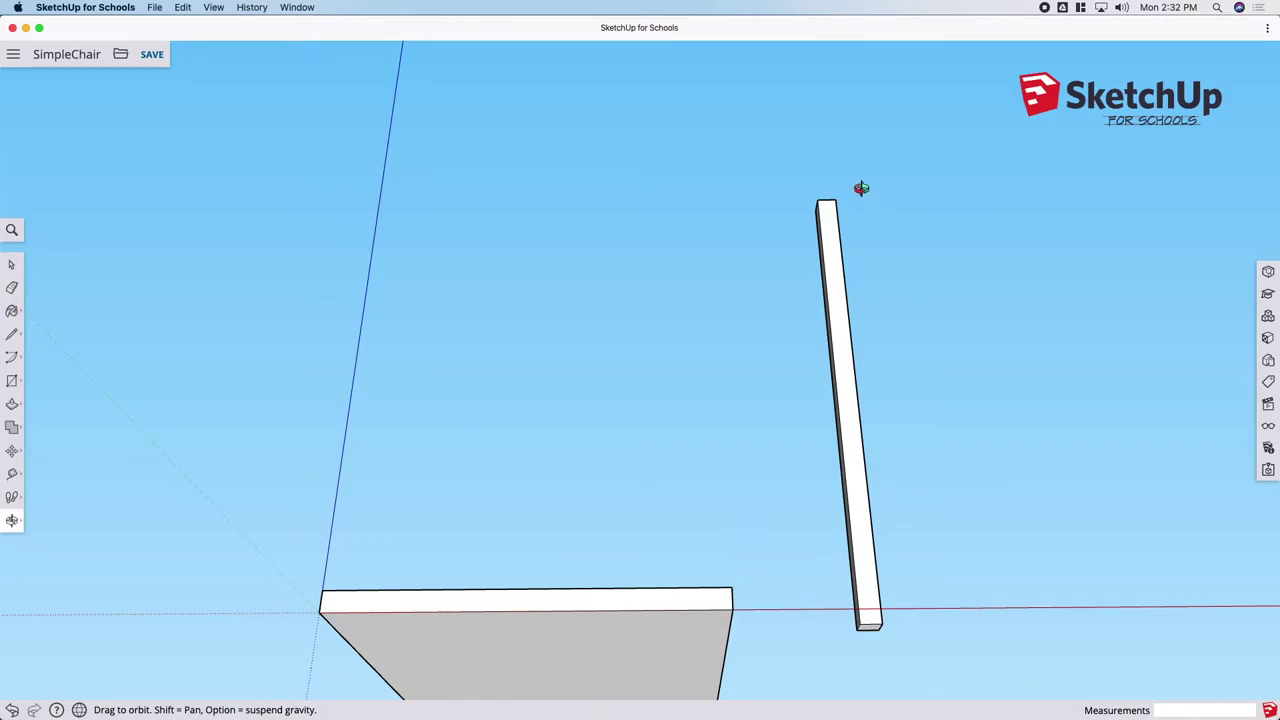
pyautogui.moveTo(753, 264); pyautogui.dragTo(814, 263)
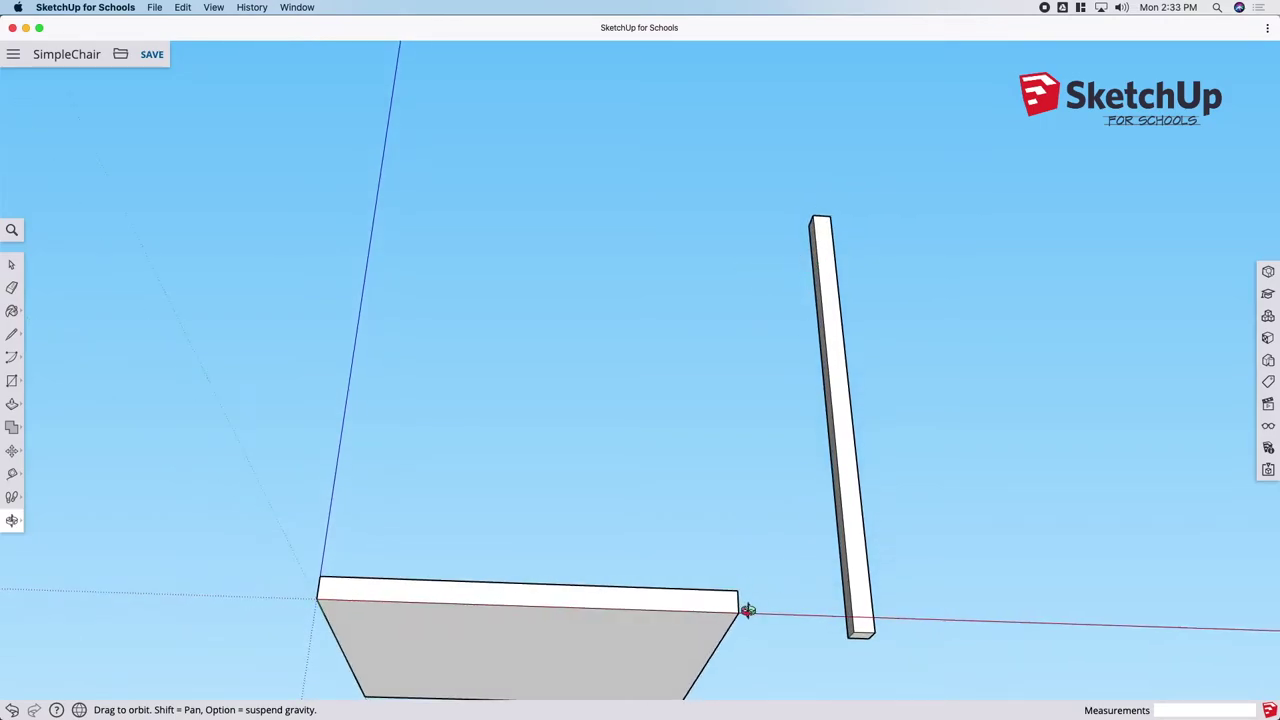
pyautogui.scroll(3, 740, 641)
pyautogui.scroll(-2, 760, 563)
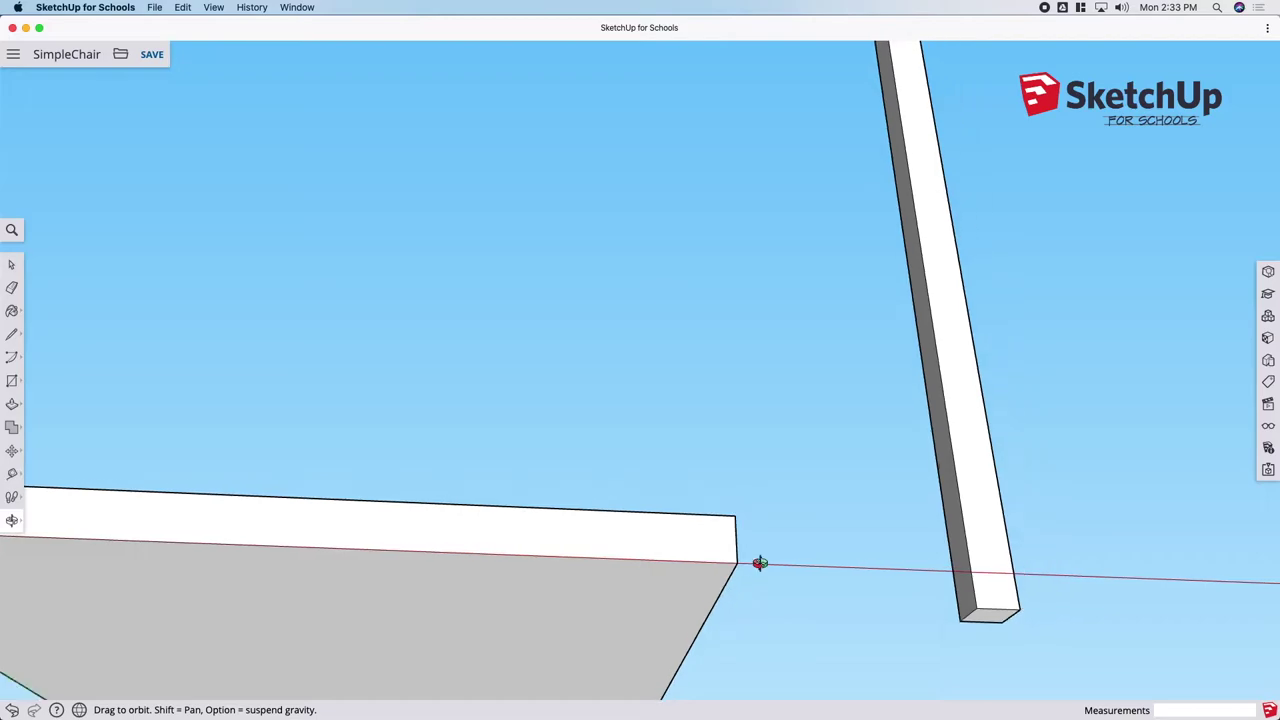
pyautogui.scroll(-3, 766, 560)
pyautogui.scroll(-2, 766, 560)
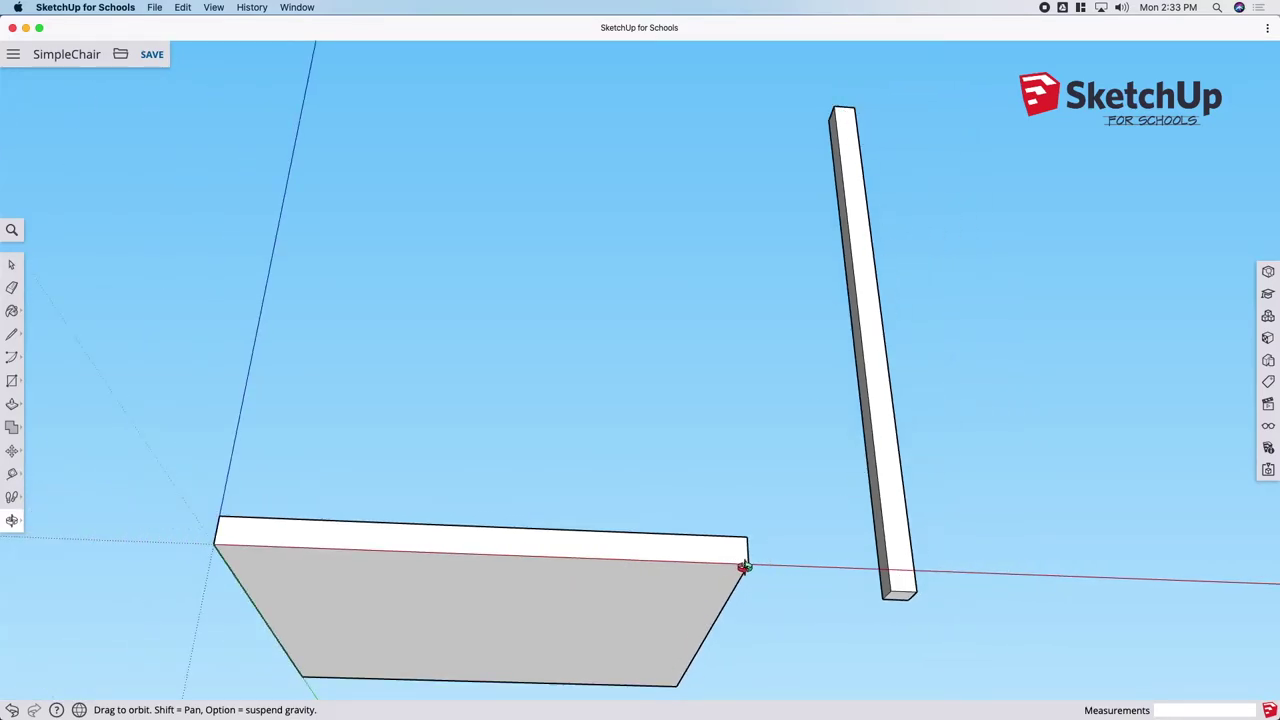
pyautogui.press('m')
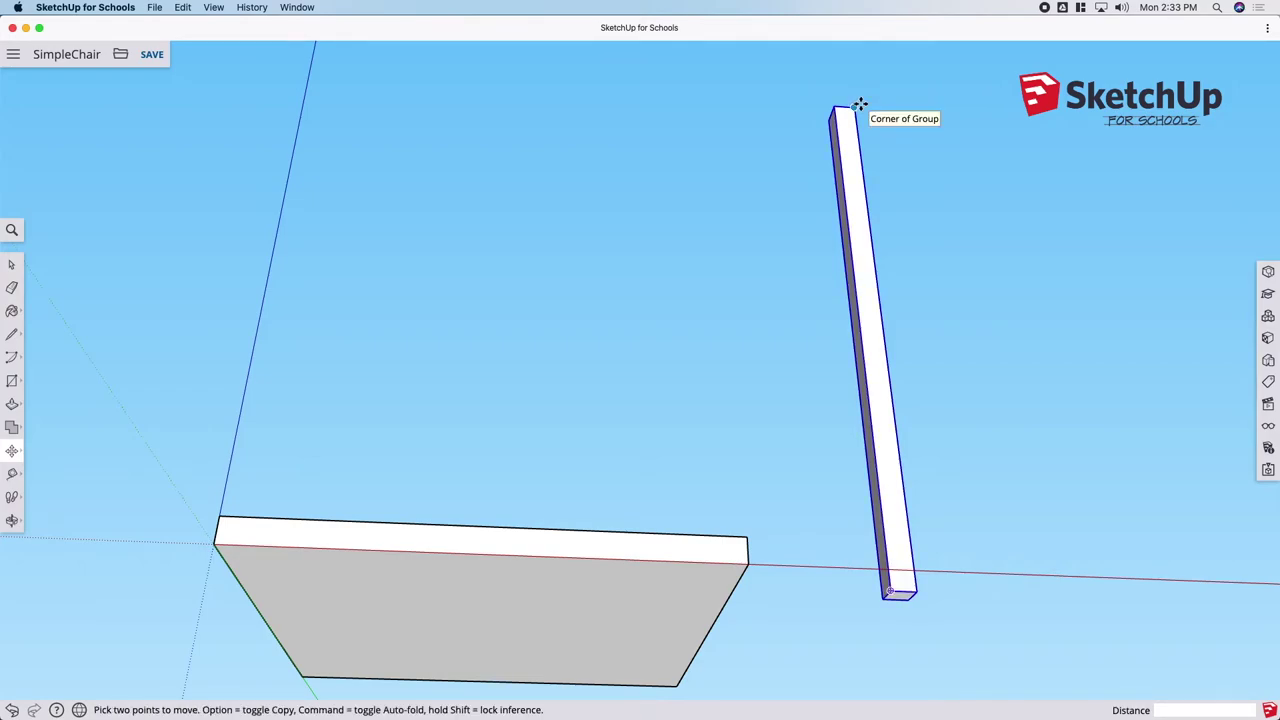
pyautogui.click(860, 104)
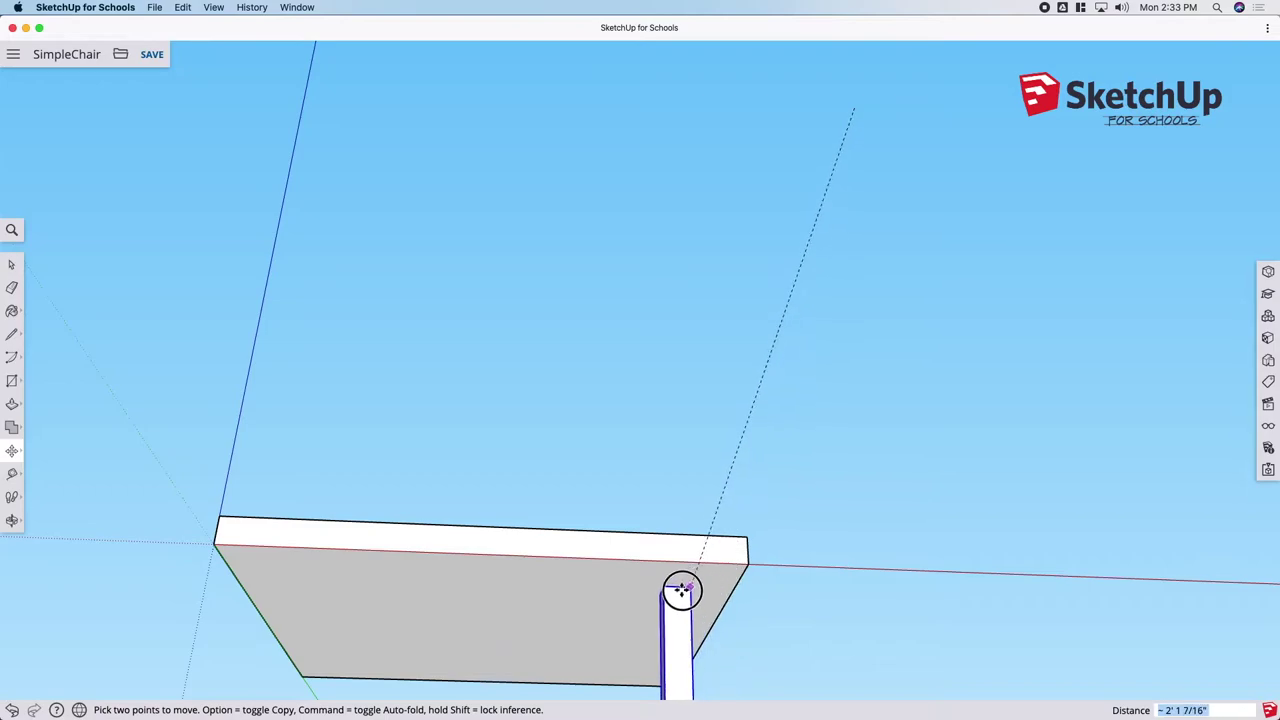
pyautogui.click(740, 566)
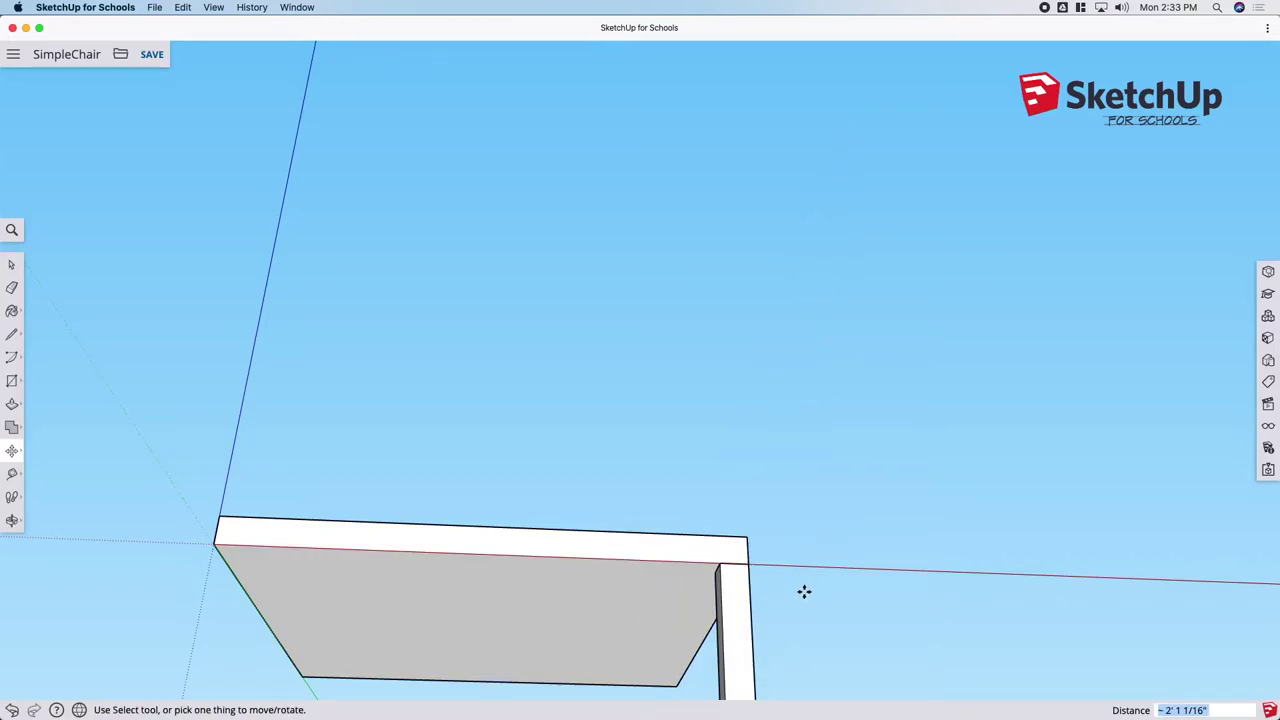
pyautogui.moveTo(863, 299)
pyautogui.mouseDown(button='middle')
pyautogui.moveTo(874, 334)
pyautogui.moveTo(846, 463)
pyautogui.mouseUp(button='middle')
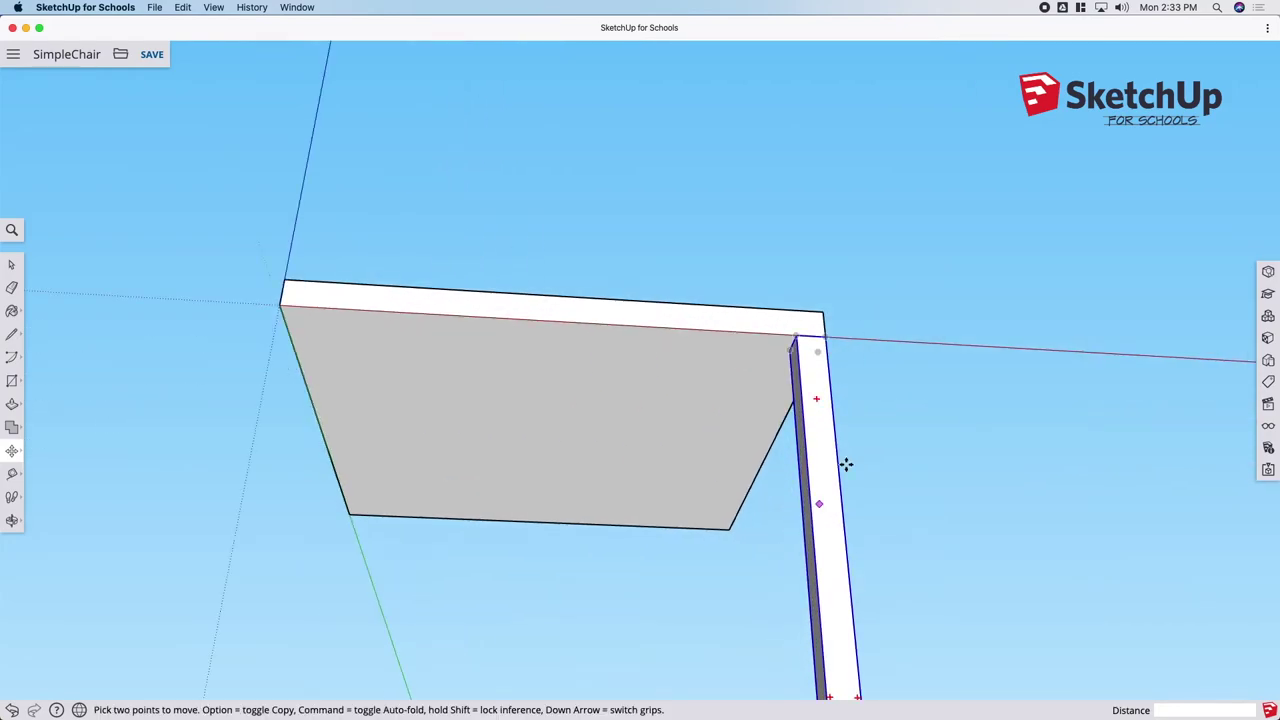
pyautogui.moveTo(894, 404)
pyautogui.mouseDown(button='middle')
pyautogui.moveTo(929, 294)
pyautogui.moveTo(540, 606)
pyautogui.moveTo(790, 463)
pyautogui.moveTo(914, 306)
pyautogui.moveTo(714, 546)
pyautogui.moveTo(579, 637)
pyautogui.mouseUp(button='middle')
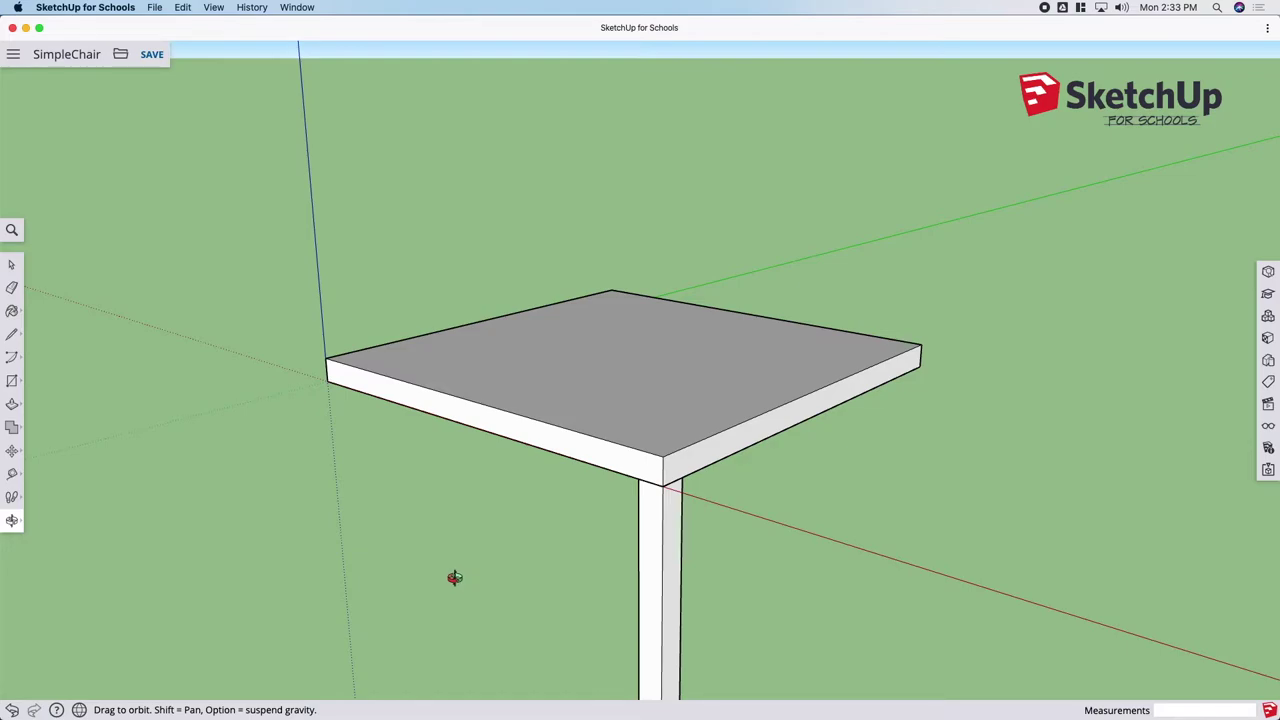
# Step: Copy the leg with Move and place it under the seat's left corner
pyautogui.moveTo(454, 578)
pyautogui.mouseDown()
pyautogui.moveTo(569, 523)
pyautogui.moveTo(725, 350)
pyautogui.mouseUp()
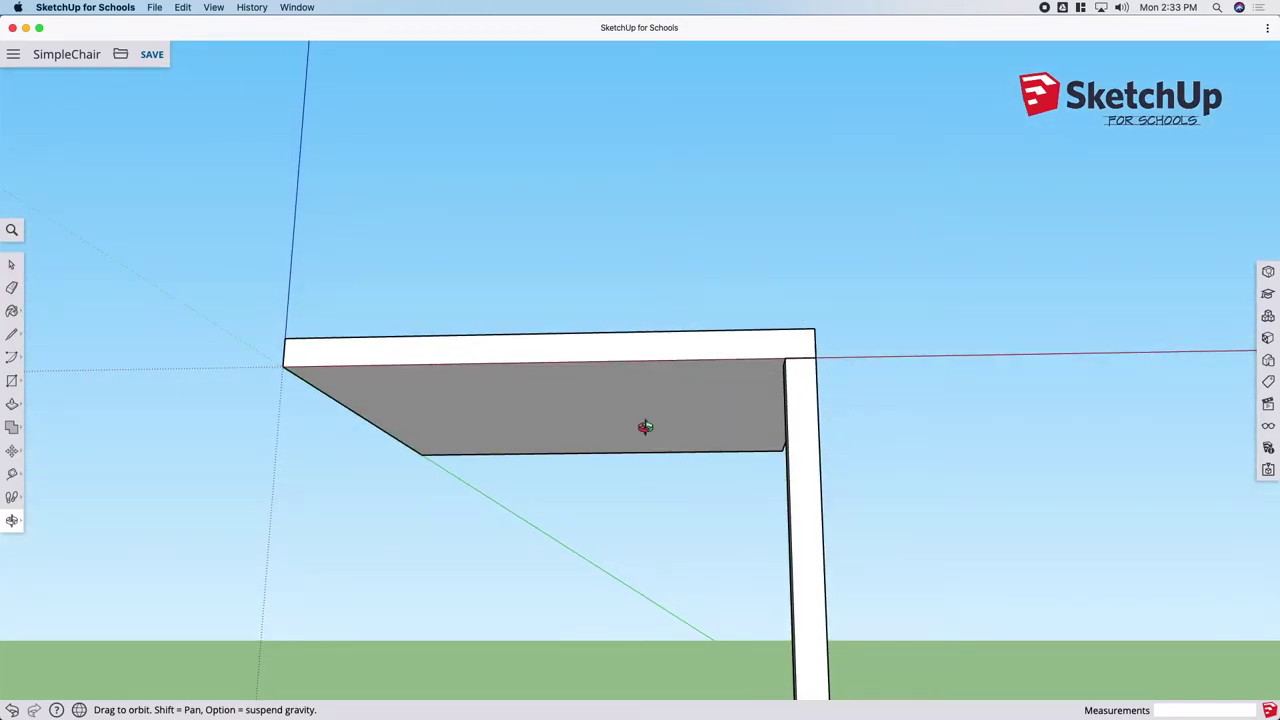
pyautogui.moveTo(778, 443); pyautogui.dragTo(658, 458)
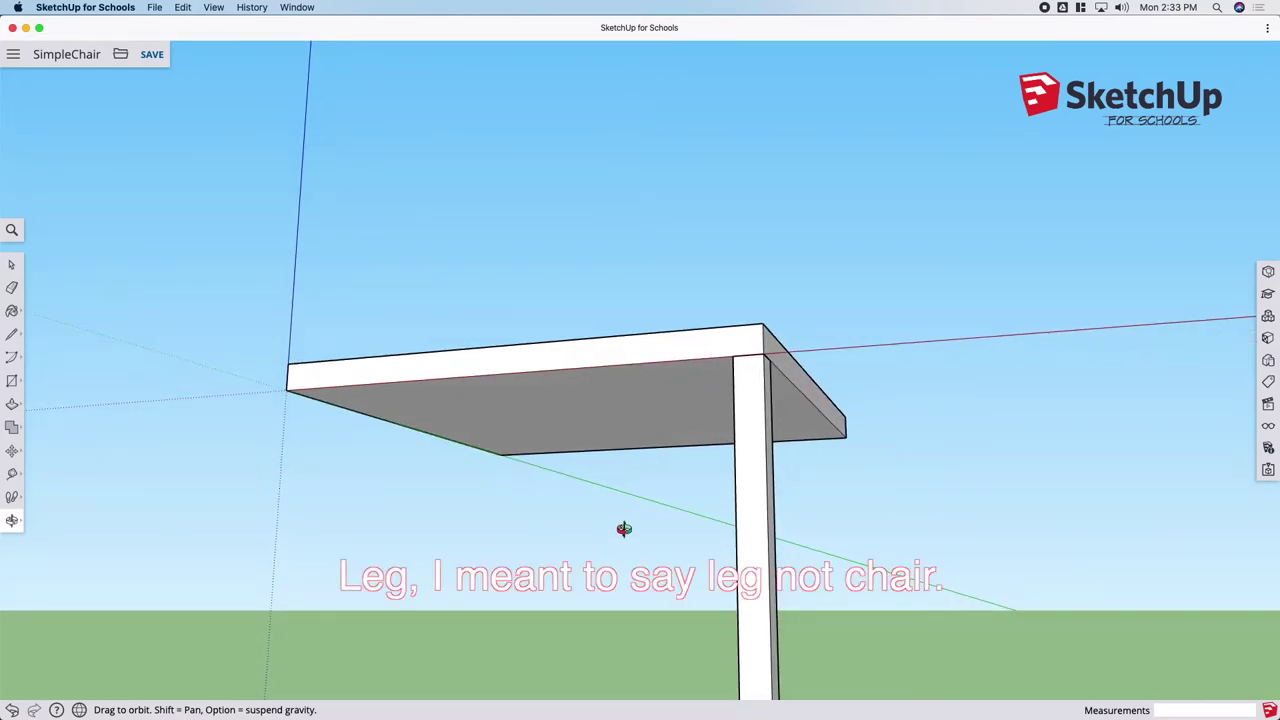
pyautogui.press('space')
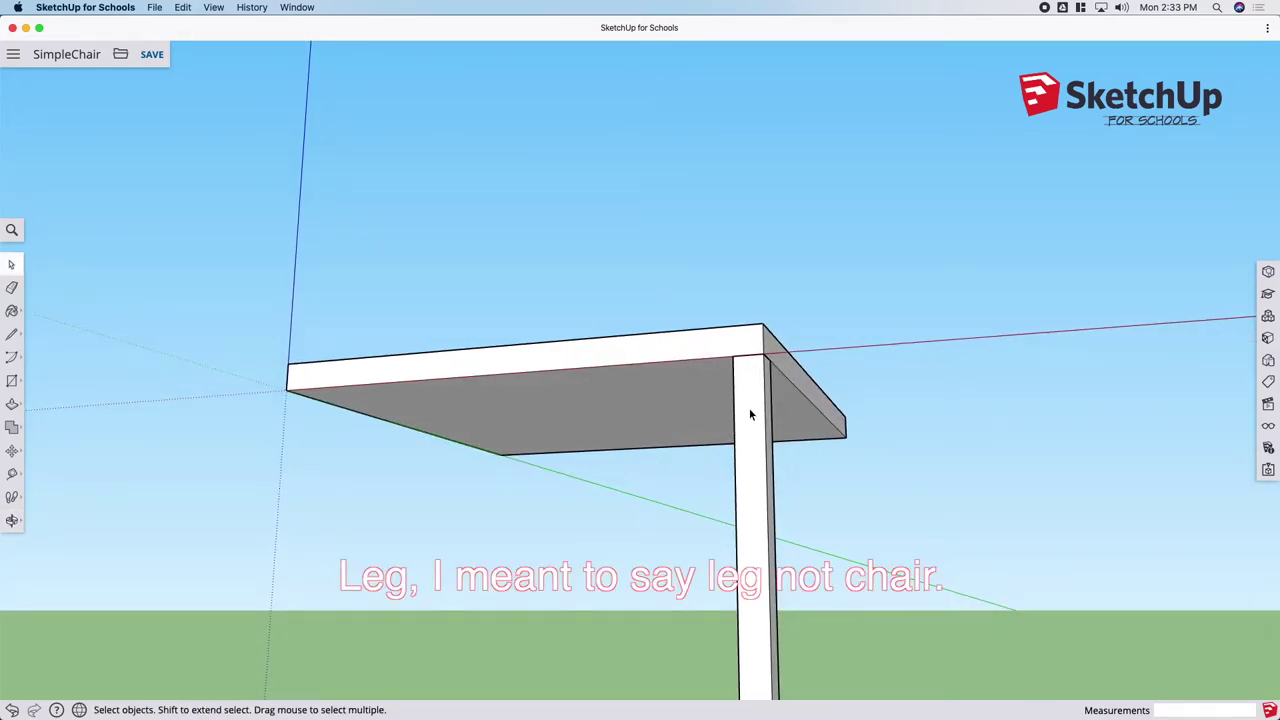
pyautogui.click(750, 413)
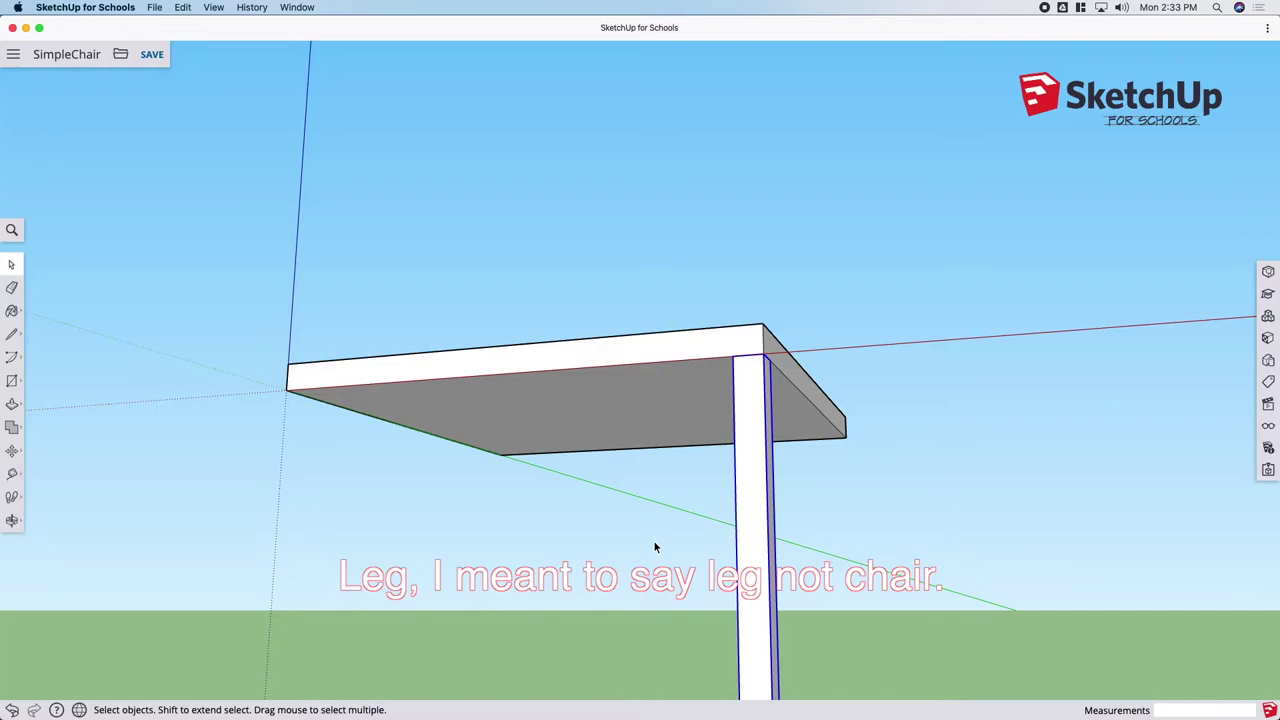
pyautogui.press('m')
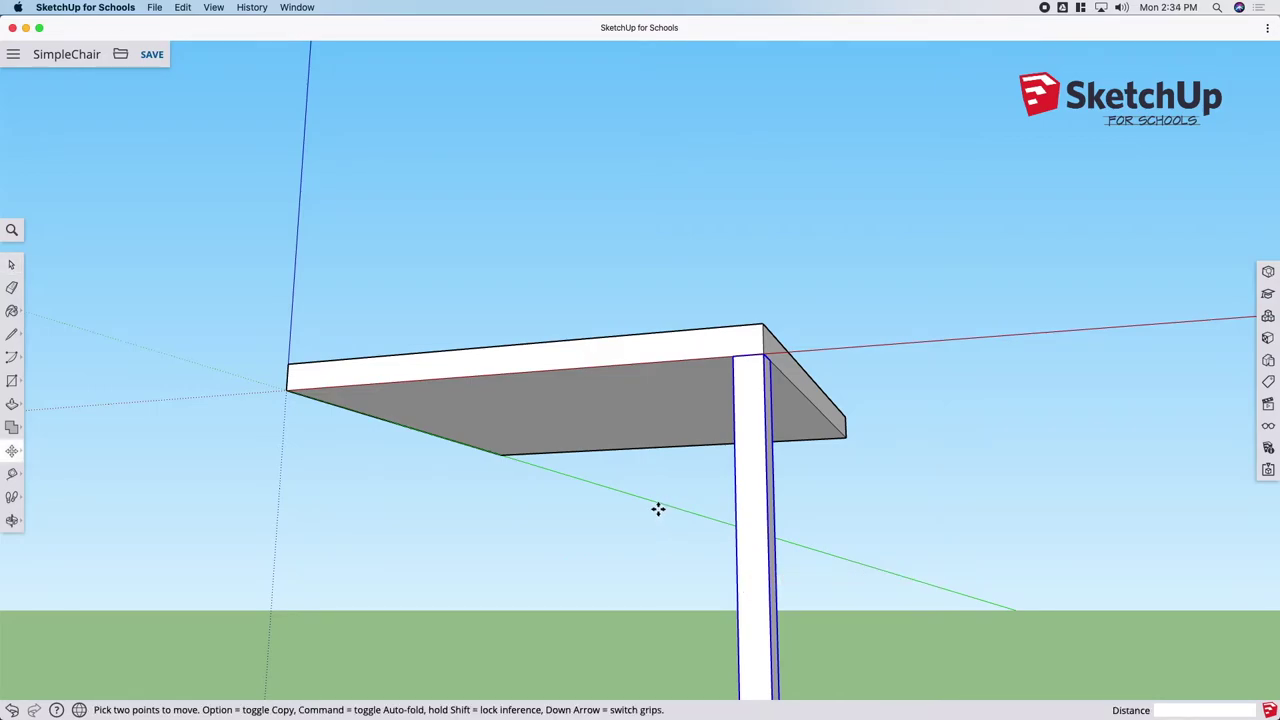
pyautogui.press('alt')
pyautogui.click(735, 355)
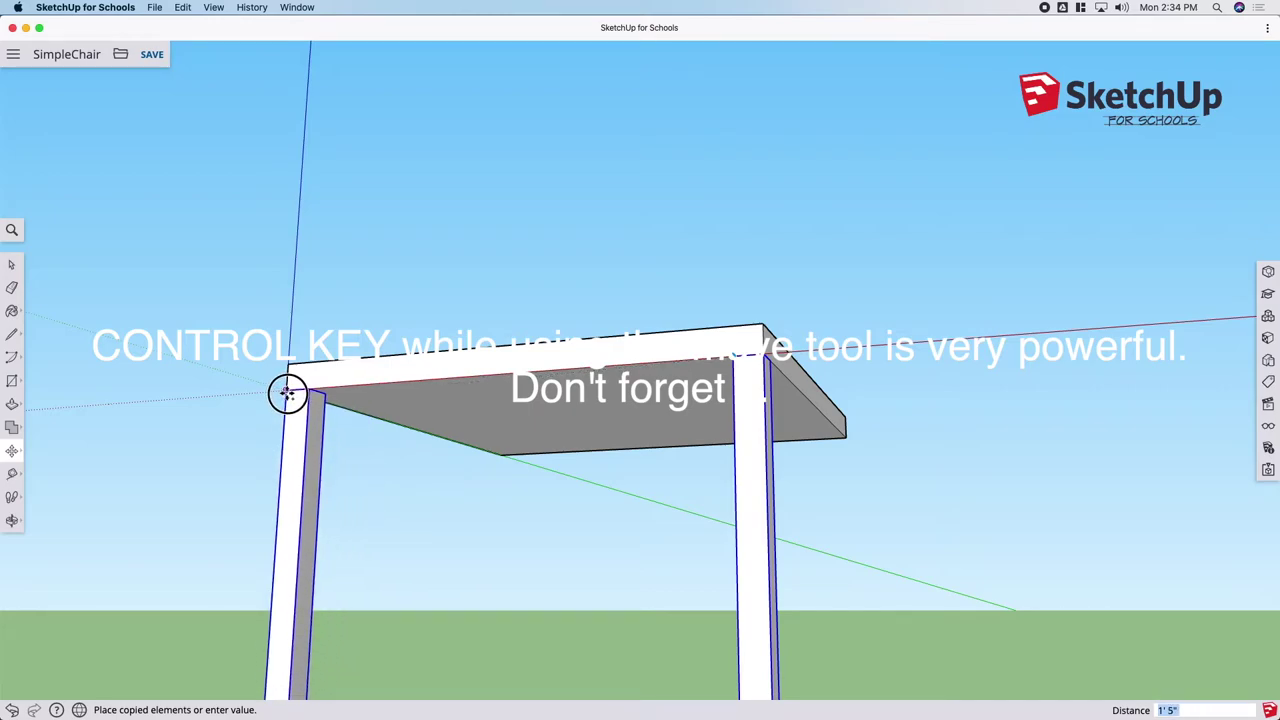
pyautogui.click(289, 391)
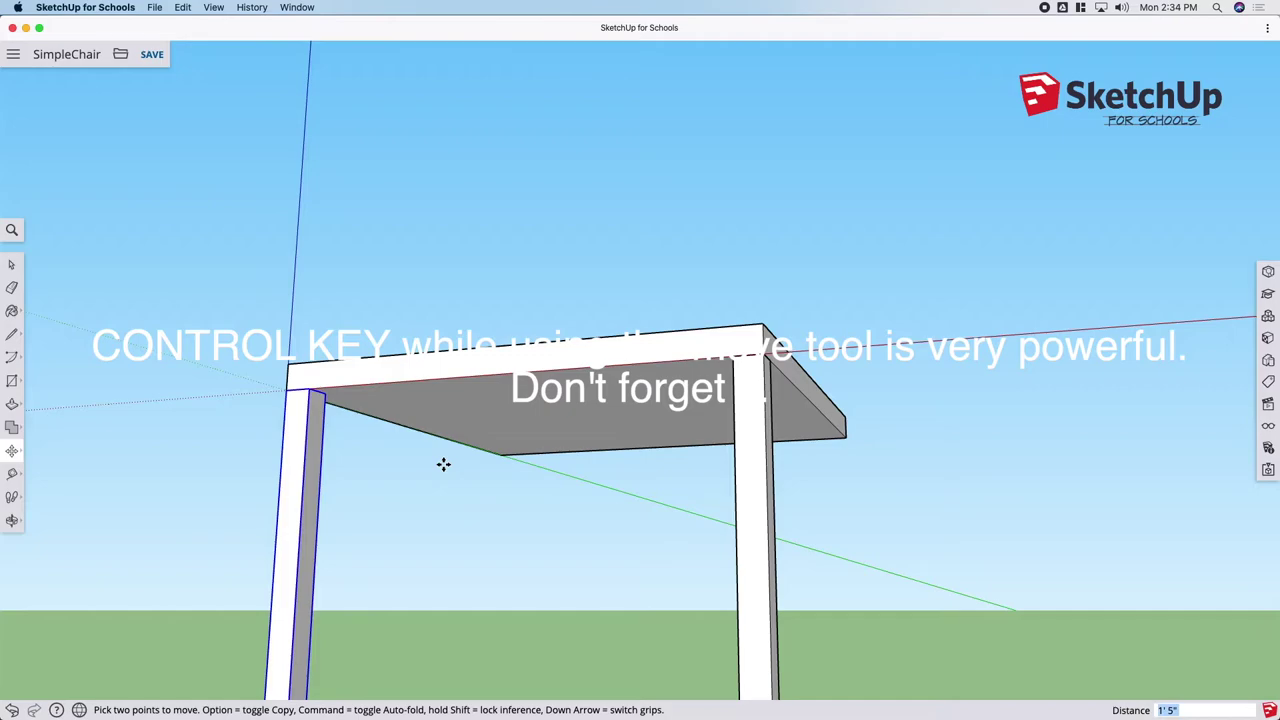
# Step: Copy a leg by its corner to another seat corner as the third leg
pyautogui.press('o')
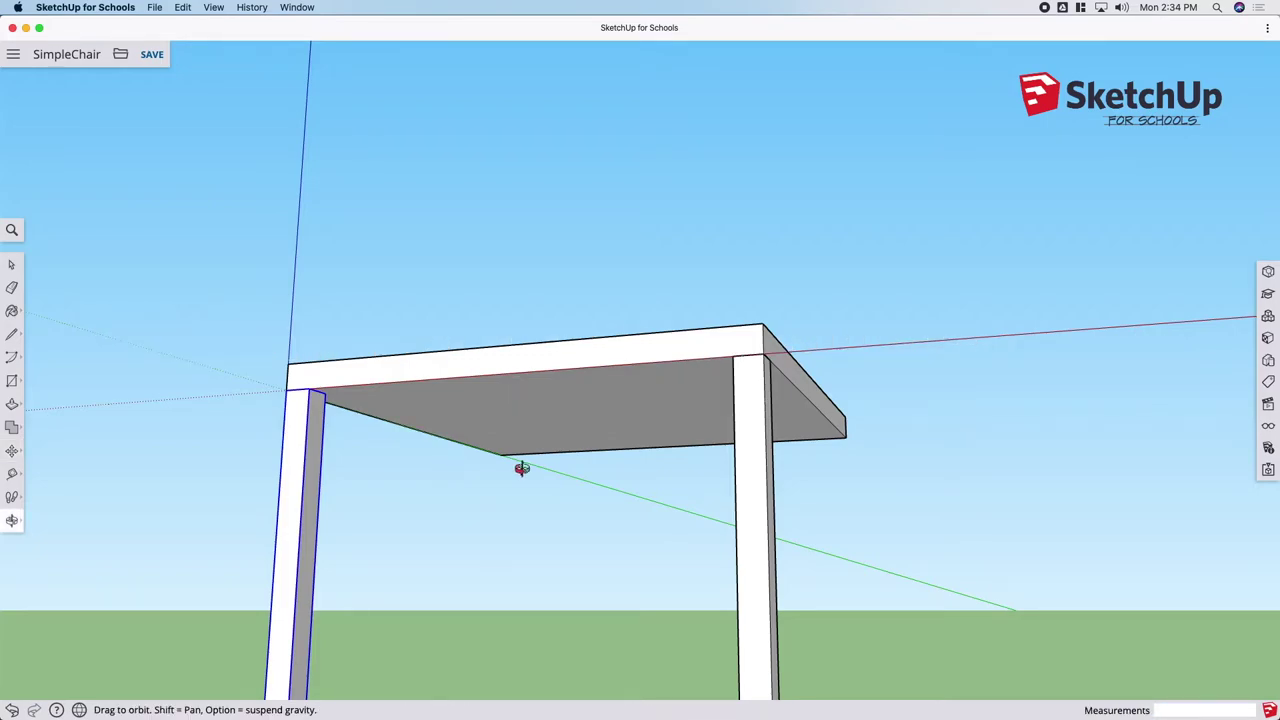
pyautogui.moveTo(894, 534)
pyautogui.mouseDown()
pyautogui.moveTo(626, 532)
pyautogui.moveTo(449, 551)
pyautogui.moveTo(280, 591)
pyautogui.moveTo(792, 582)
pyautogui.moveTo(543, 351)
pyautogui.moveTo(434, 380)
pyautogui.moveTo(446, 340)
pyautogui.mouseUp()
pyautogui.moveTo(517, 478)
pyautogui.mouseDown()
pyautogui.moveTo(450, 477)
pyautogui.moveTo(537, 491)
pyautogui.moveTo(634, 469)
pyautogui.moveTo(611, 497)
pyautogui.moveTo(938, 502)
pyautogui.moveTo(931, 483)
pyautogui.moveTo(705, 497)
pyautogui.mouseUp()
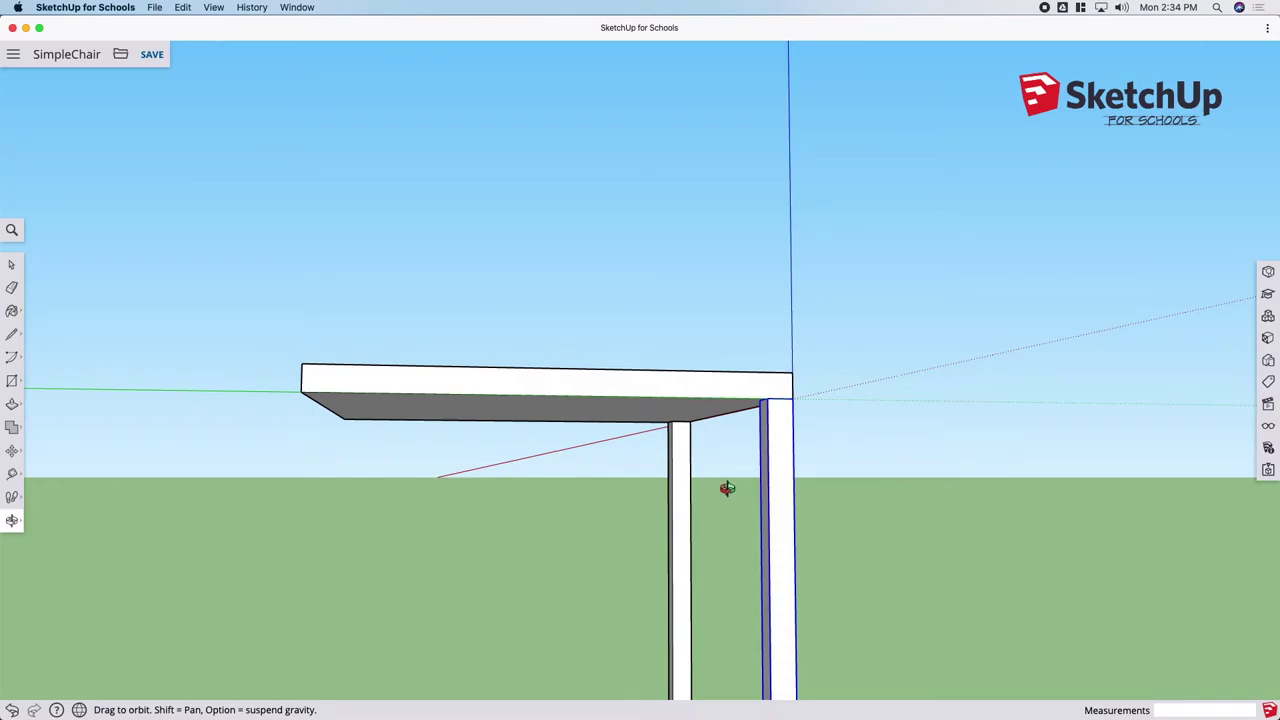
pyautogui.press('m')
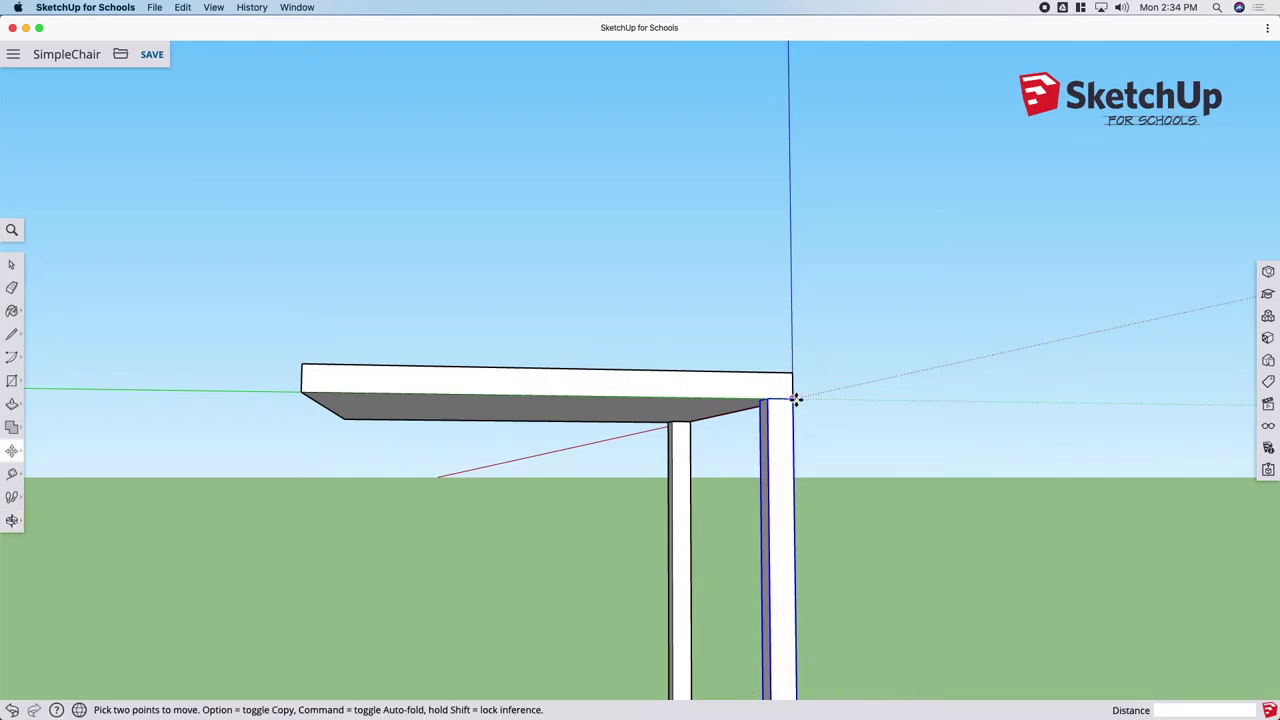
pyautogui.keyDown('ctrl'); pyautogui.click(795, 399); pyautogui.keyUp('ctrl')
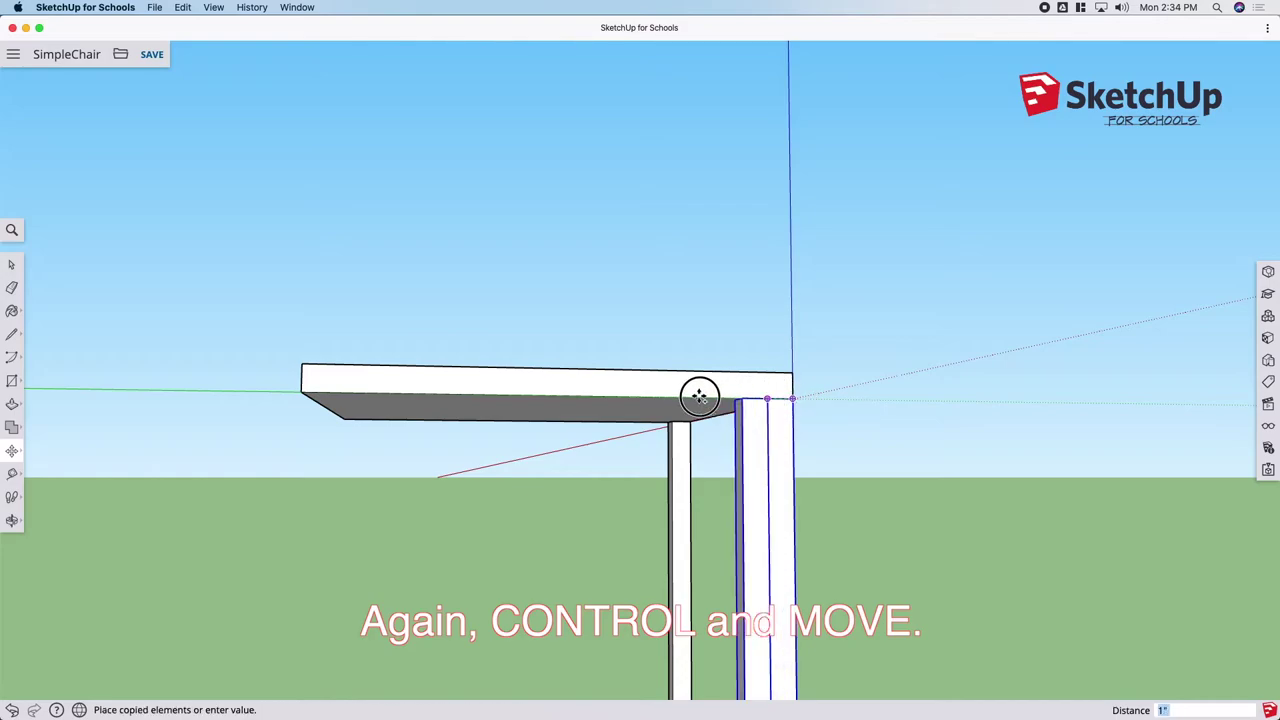
pyautogui.click(301, 392)
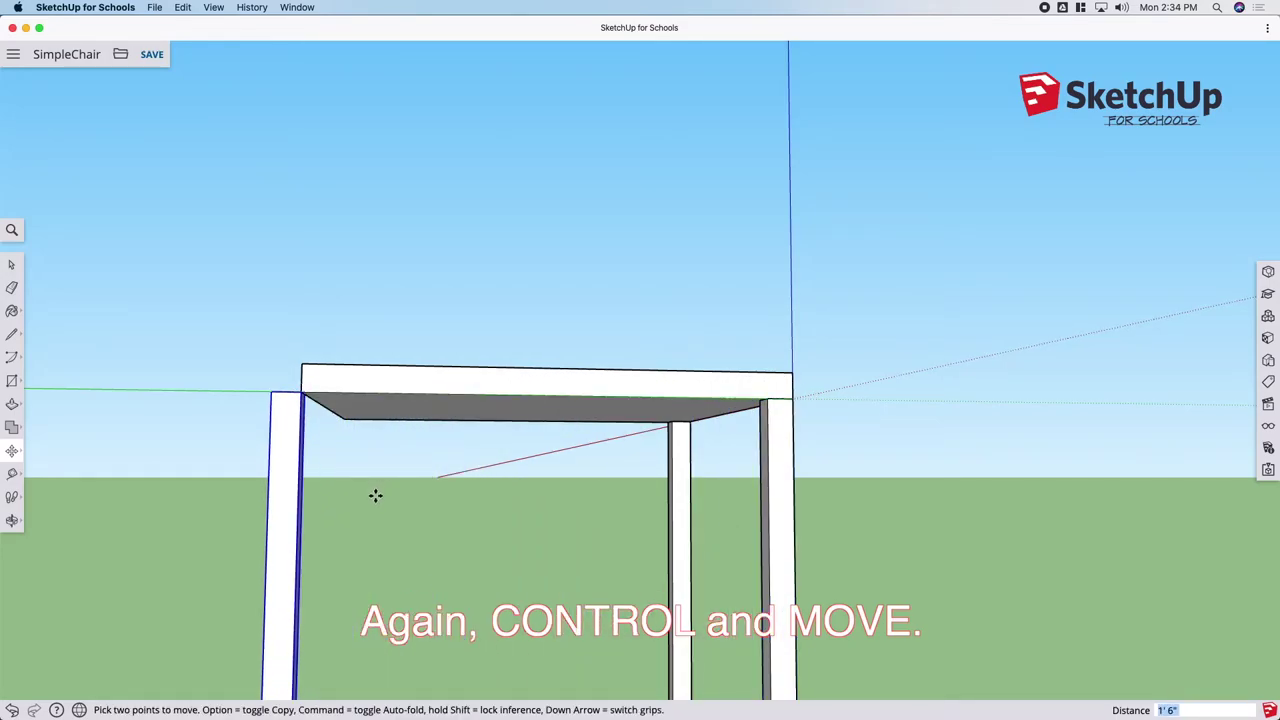
pyautogui.press('o')
pyautogui.moveTo(169, 463); pyautogui.dragTo(457, 603)
pyautogui.moveTo(314, 537)
pyautogui.mouseDown()
pyautogui.moveTo(706, 514)
pyautogui.moveTo(966, 457)
pyautogui.mouseUp()
pyautogui.moveTo(903, 503)
pyautogui.mouseDown()
pyautogui.moveTo(872, 442)
pyautogui.moveTo(603, 403)
pyautogui.moveTo(614, 400)
pyautogui.mouseUp()
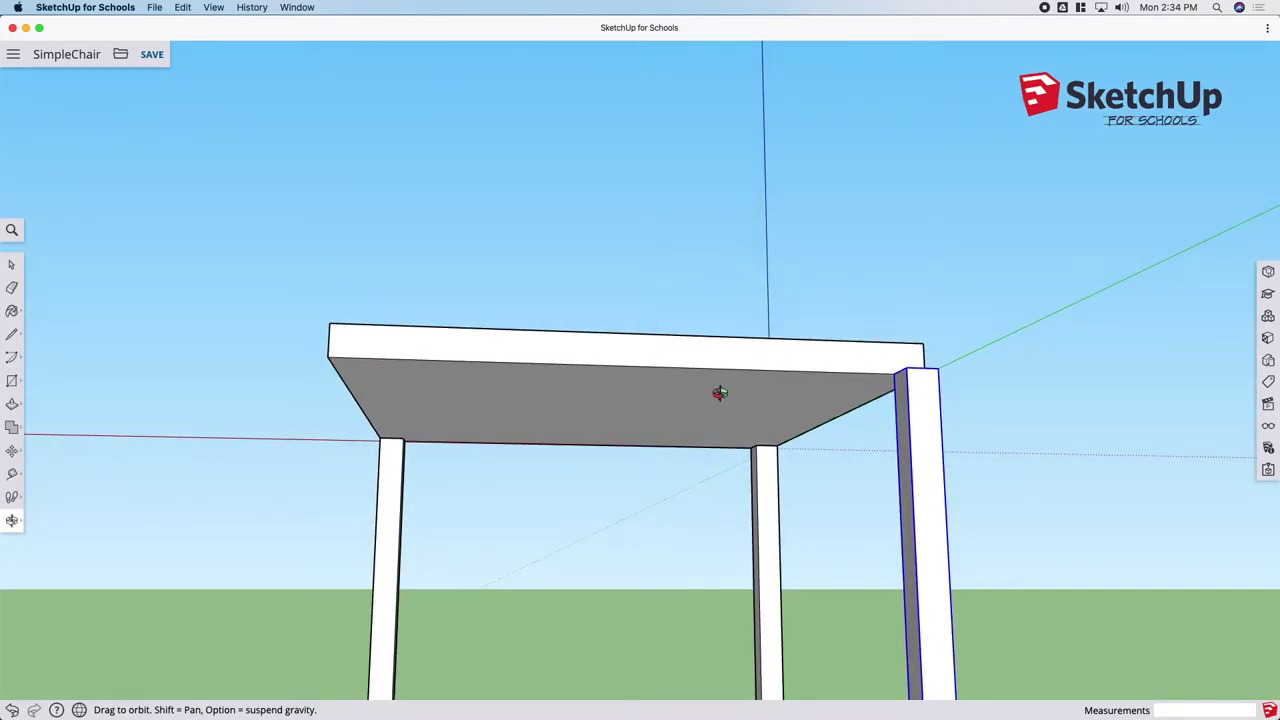
# Step: Copy a leg to the last empty seat corner and orbit to check
pyautogui.press('m')
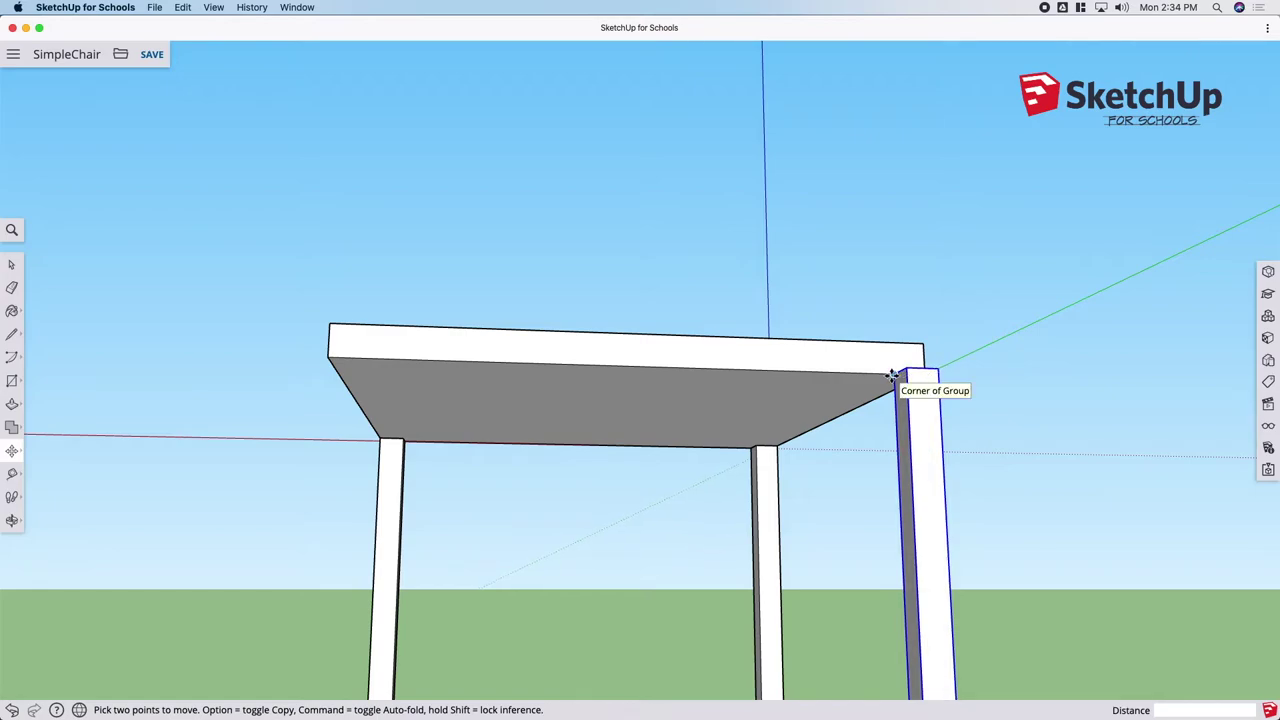
pyautogui.press('alt')
pyautogui.click(892, 375)
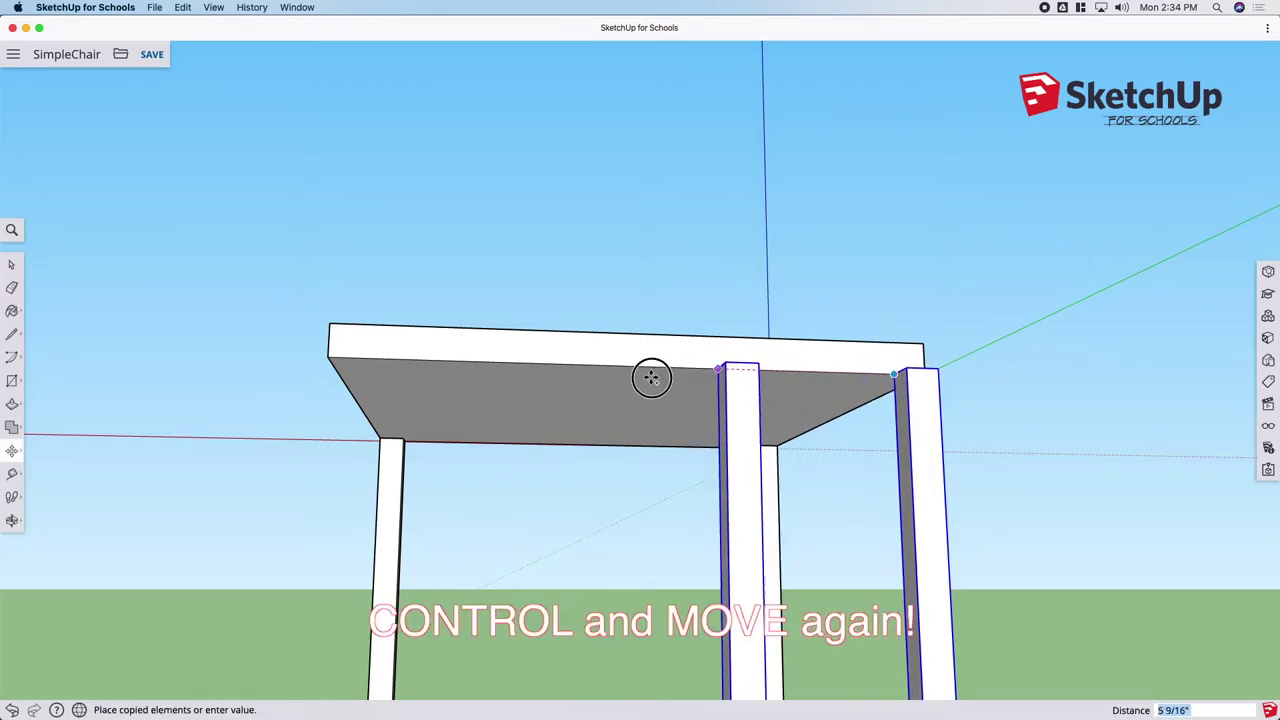
pyautogui.click(336, 357)
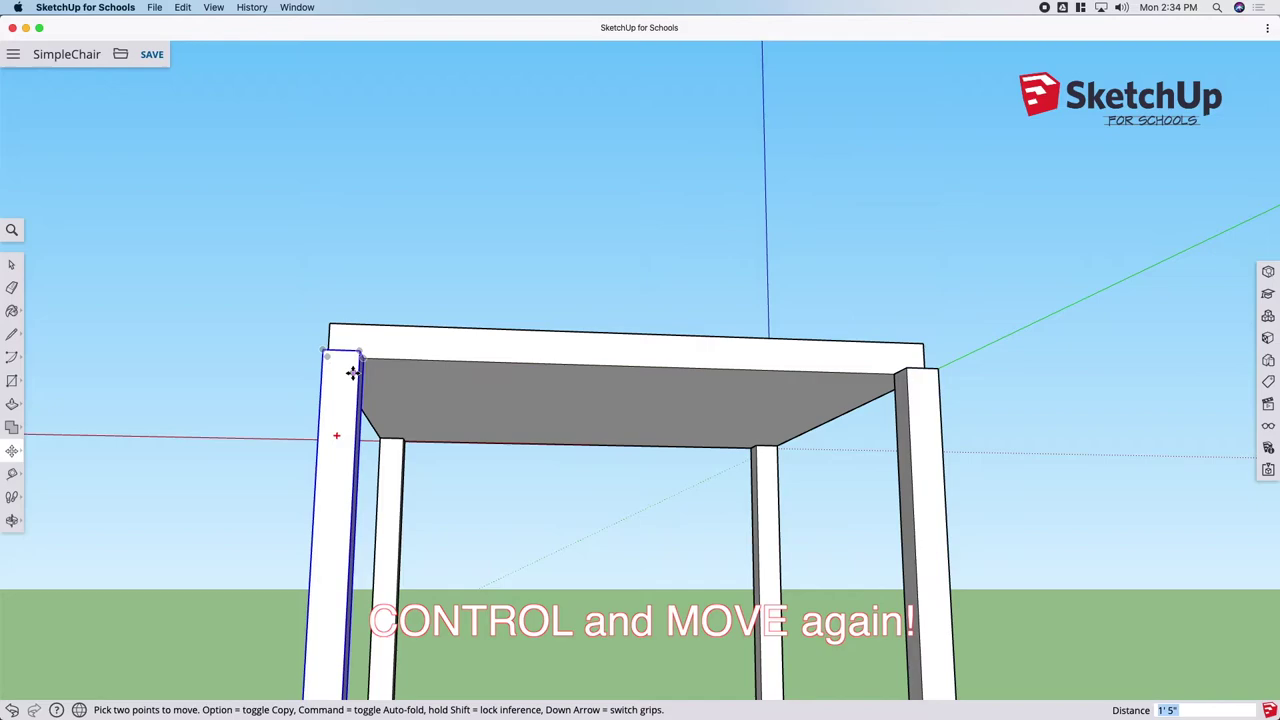
pyautogui.press('o')
pyautogui.moveTo(727, 284)
pyautogui.mouseDown()
pyautogui.moveTo(214, 486)
pyautogui.moveTo(307, 471)
pyautogui.mouseUp()
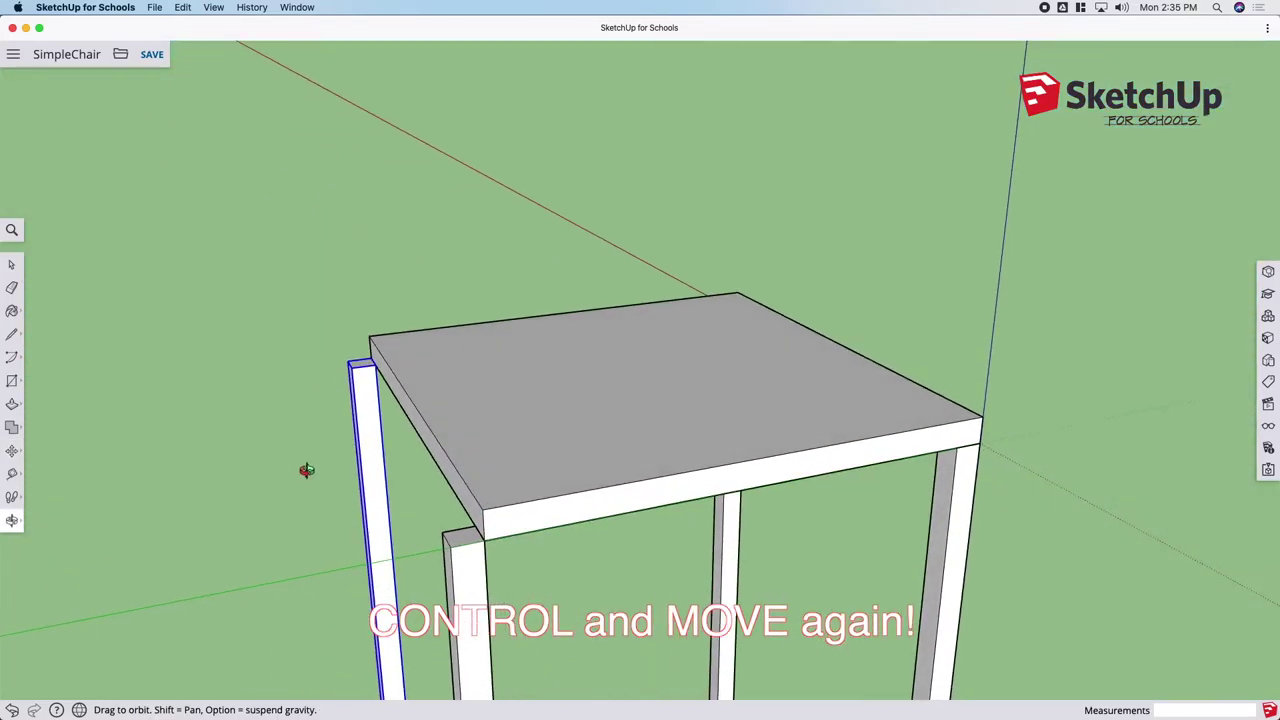
pyautogui.moveTo(698, 591)
pyautogui.mouseDown()
pyautogui.moveTo(486, 591)
pyautogui.moveTo(360, 491)
pyautogui.moveTo(652, 527)
pyautogui.moveTo(200, 397)
pyautogui.moveTo(486, 431)
pyautogui.moveTo(871, 420)
pyautogui.moveTo(931, 460)
pyautogui.mouseUp()
pyautogui.press('space')
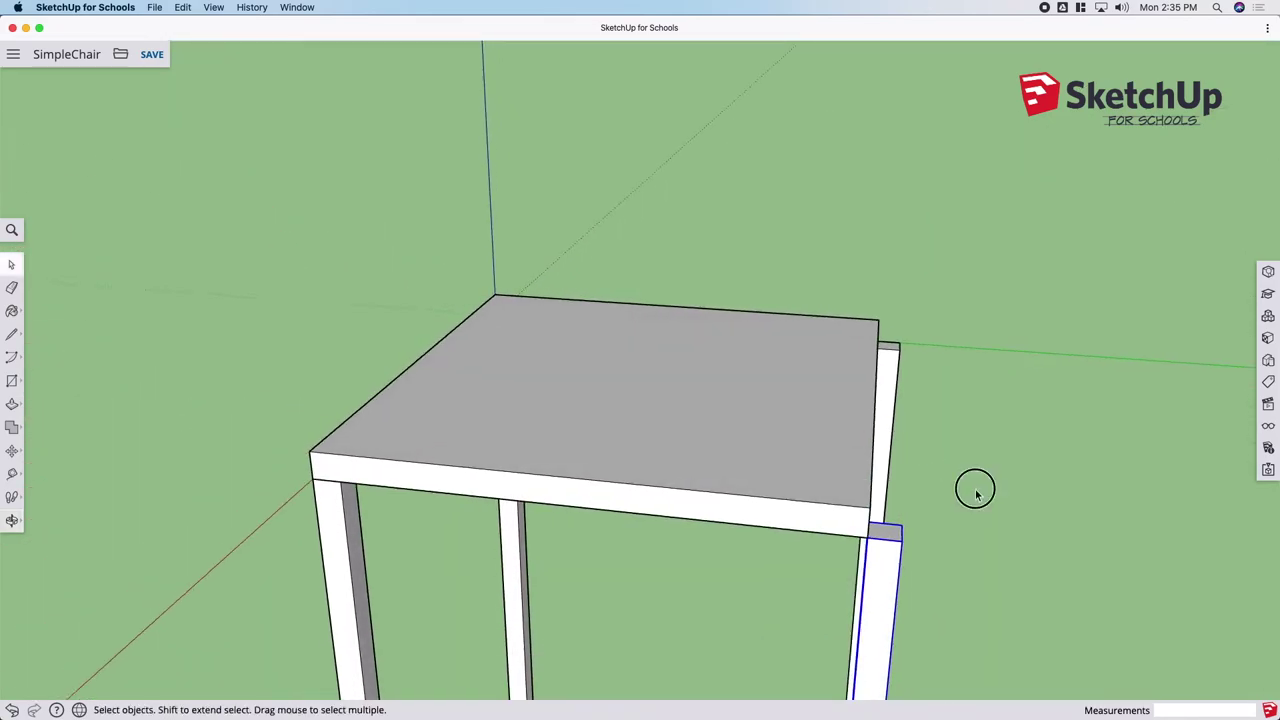
# Step: Deselect the legs and save the chair model with Cmd+S
pyautogui.click(974, 489)
pyautogui.press('super+s')
pyautogui.scroll(-3, 651, 218)
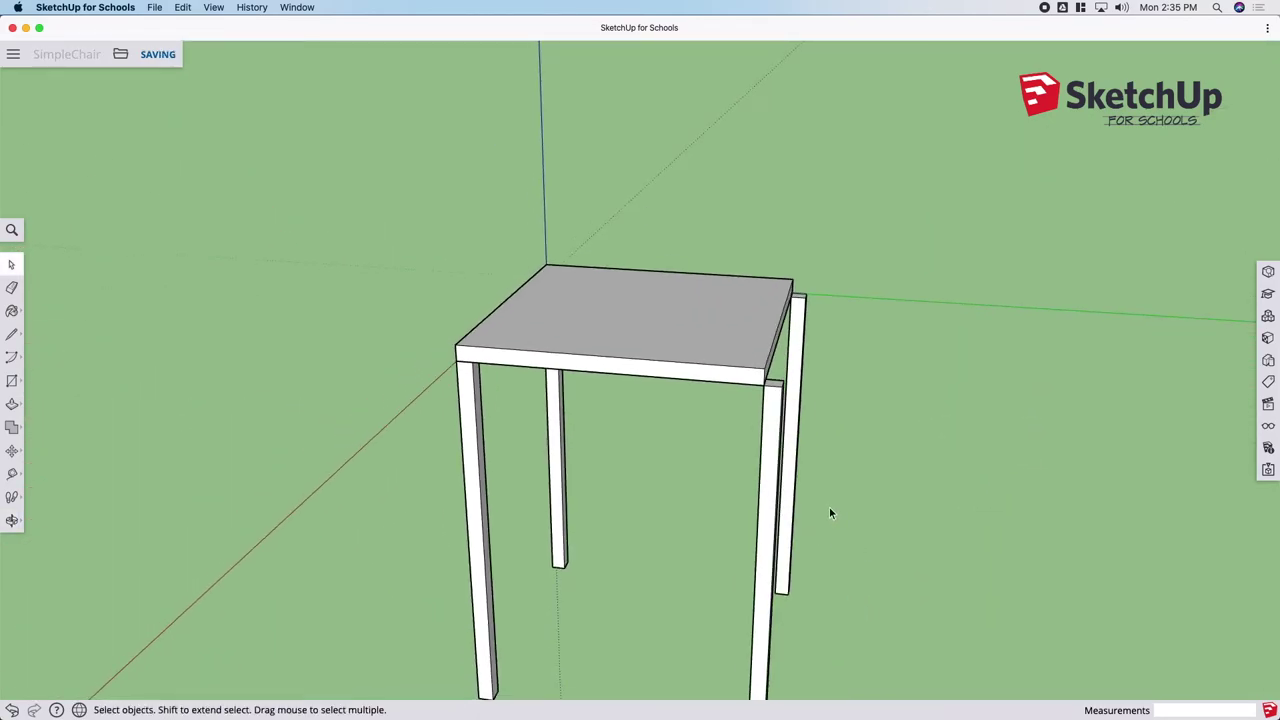
pyautogui.scroll(3, 829, 513)
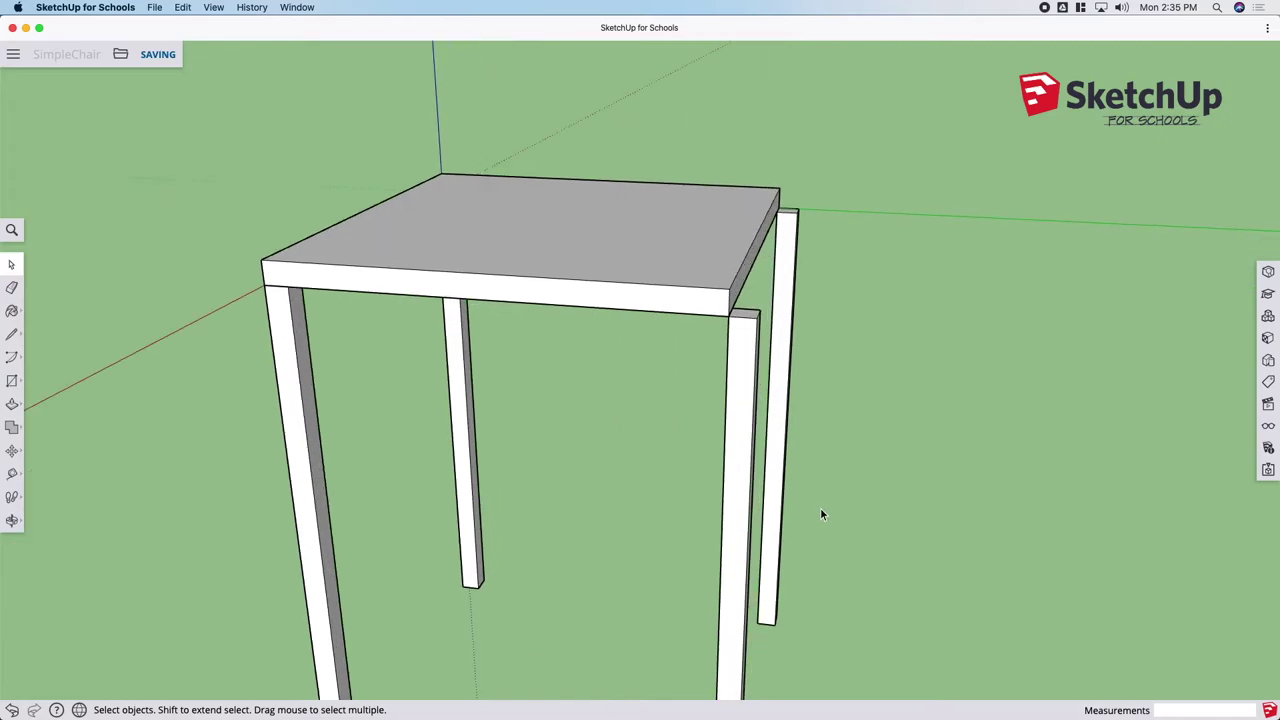
# Step: Open and close the front leg groups to inspect them, leaving the legs unchanged
pyautogui.doubleClick(740, 399)
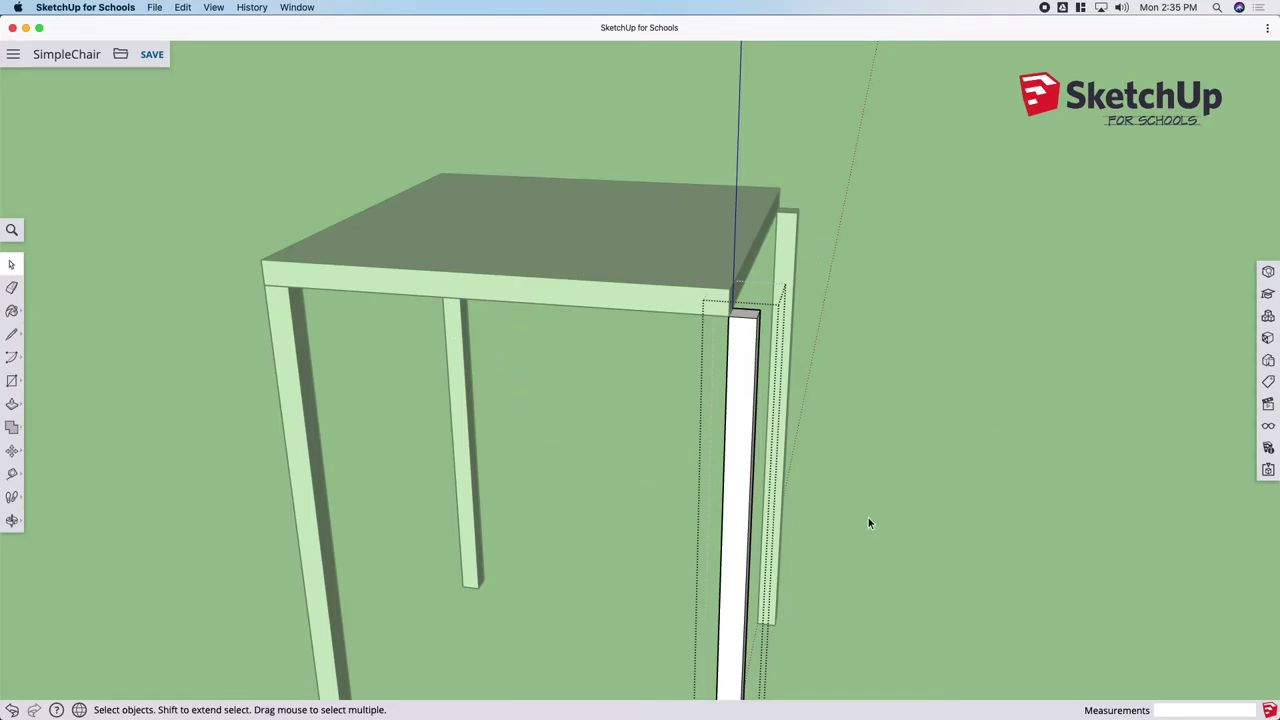
pyautogui.click(982, 309)
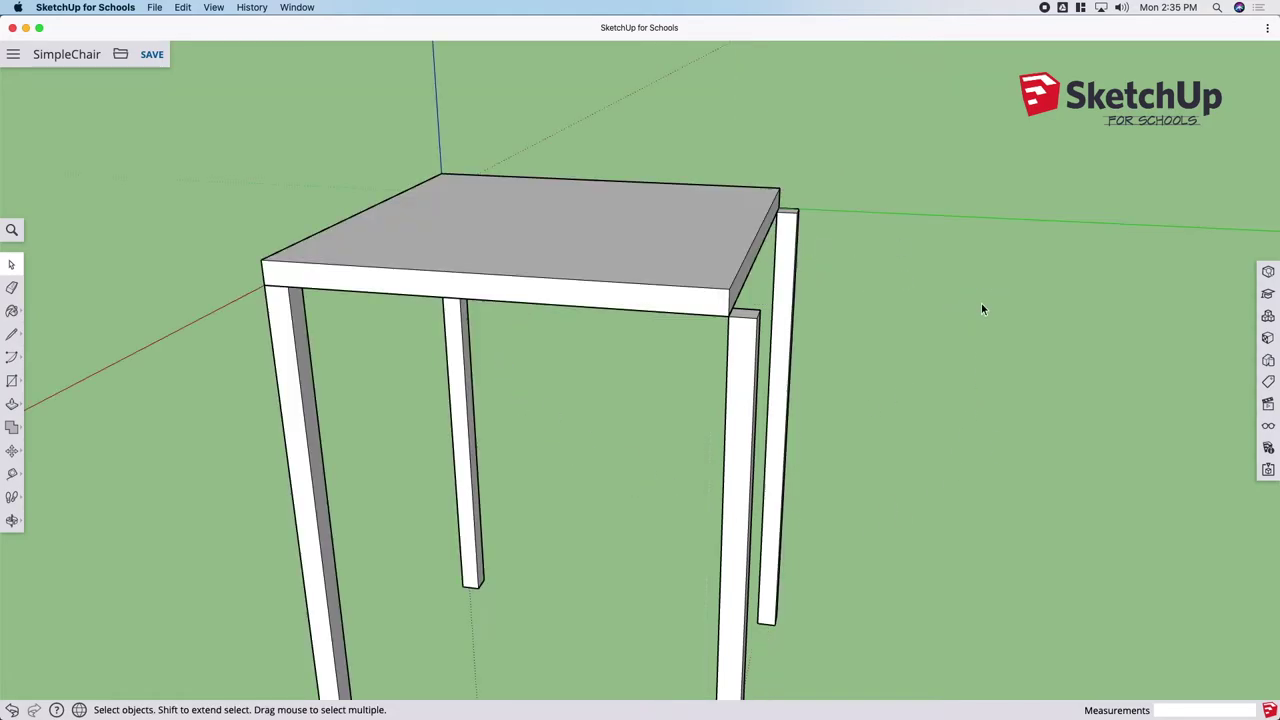
pyautogui.doubleClick(750, 366)
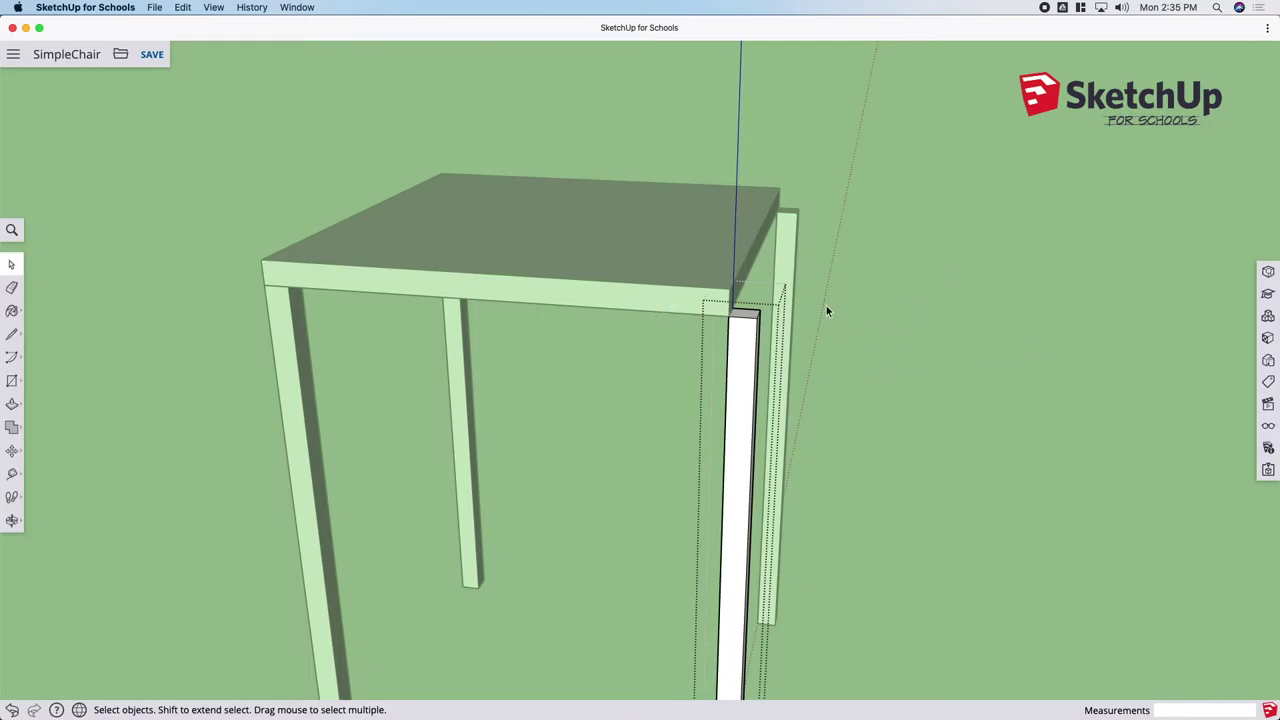
pyautogui.click(984, 290)
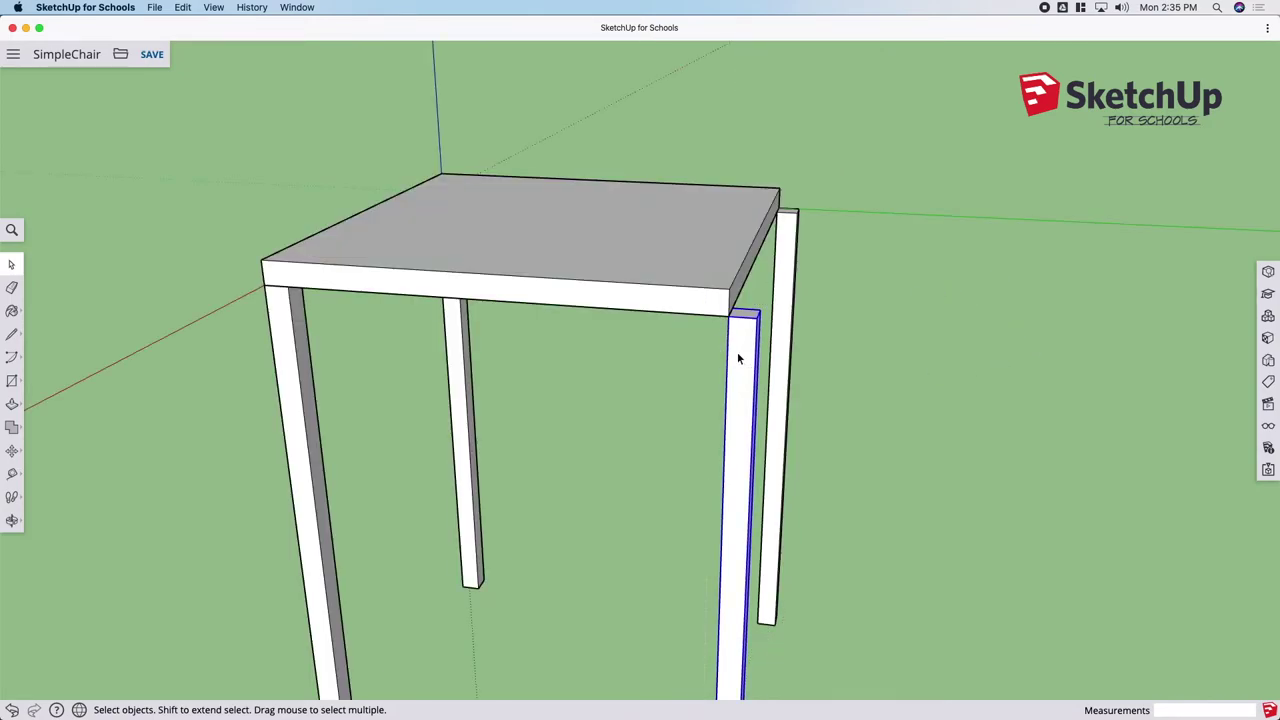
pyautogui.doubleClick(737, 352)
pyautogui.rightClick(934, 278)
pyautogui.click(975, 319)
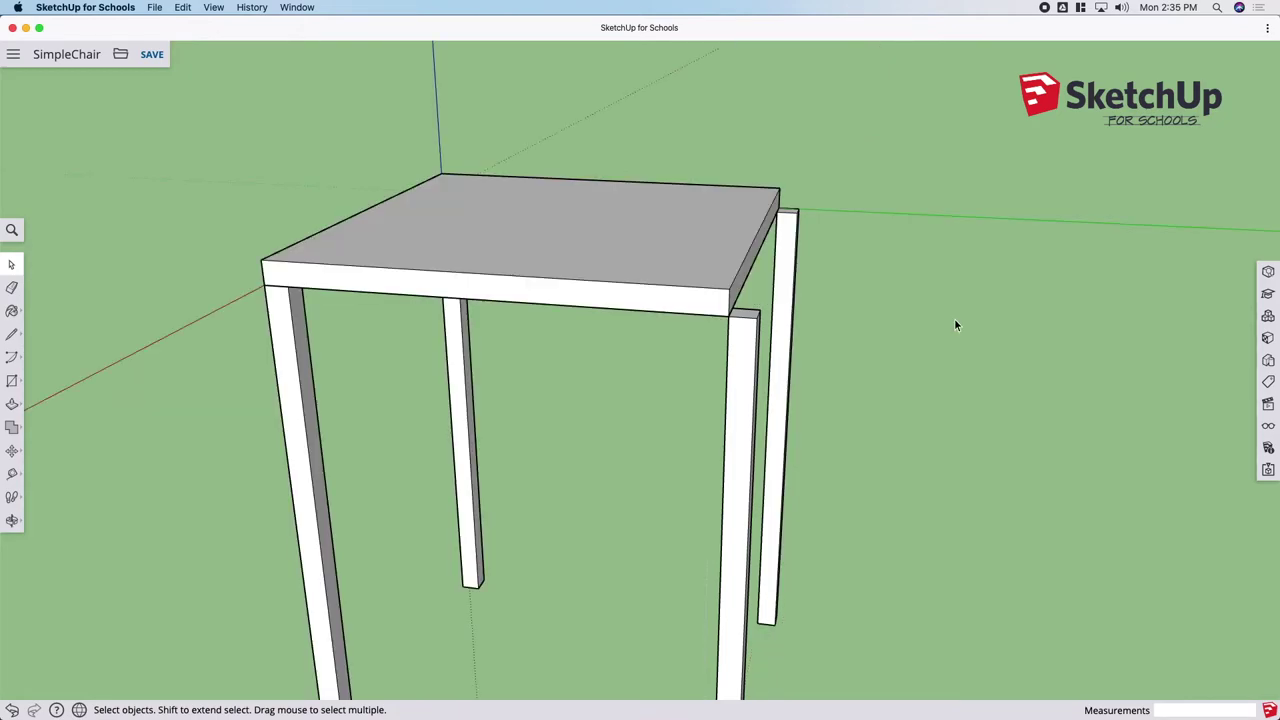
pyautogui.scroll(2, 255, 470)
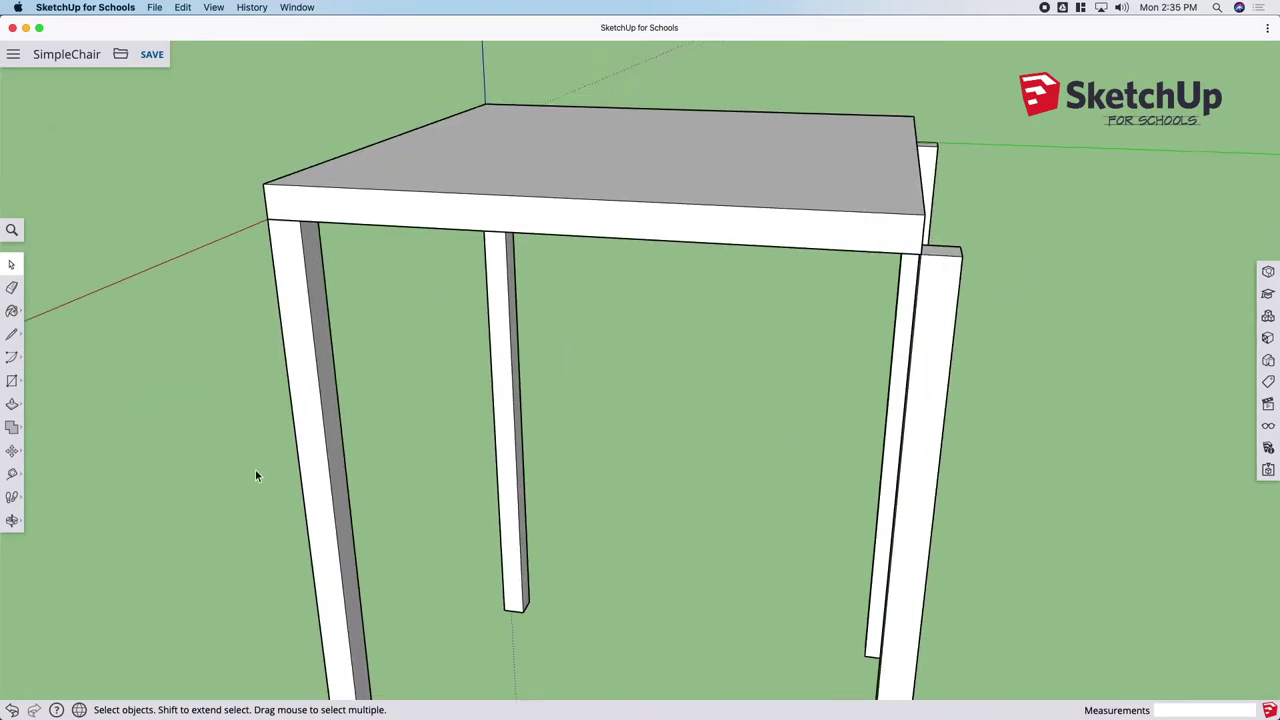
pyautogui.scroll(-5, 255, 470)
pyautogui.scroll(-2, 659, 180)
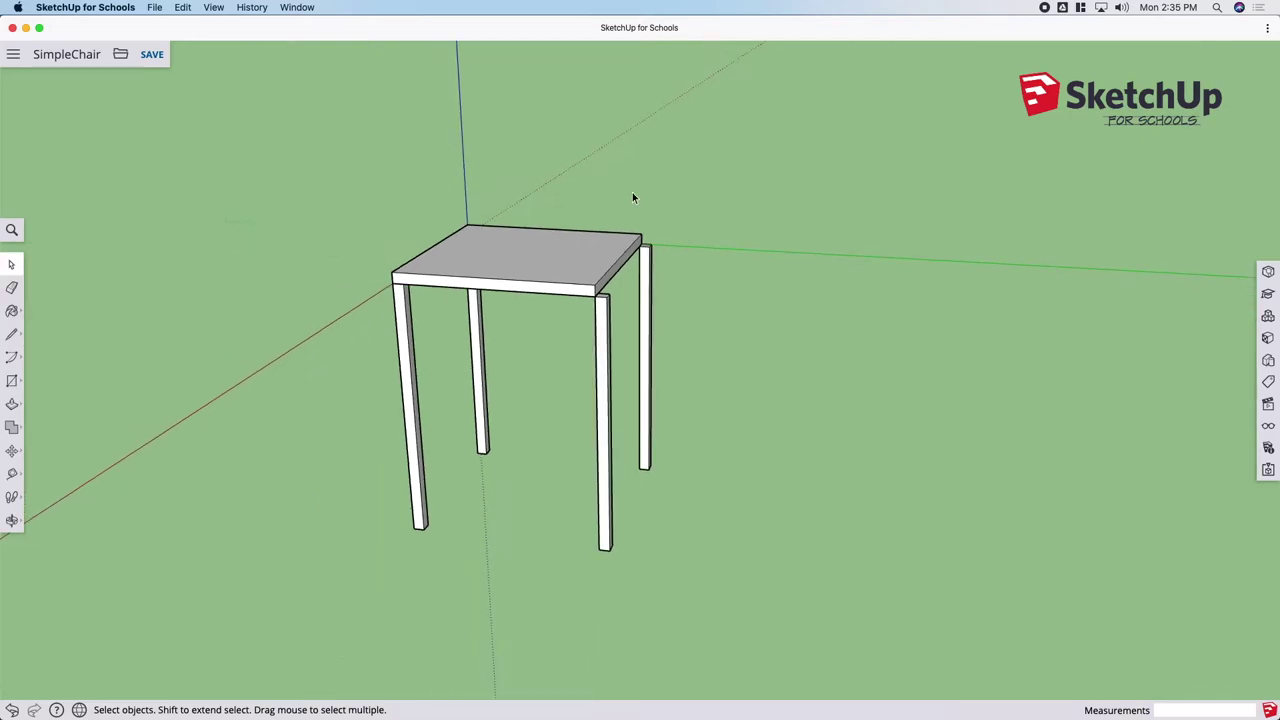
pyautogui.scroll(4, 574, 271)
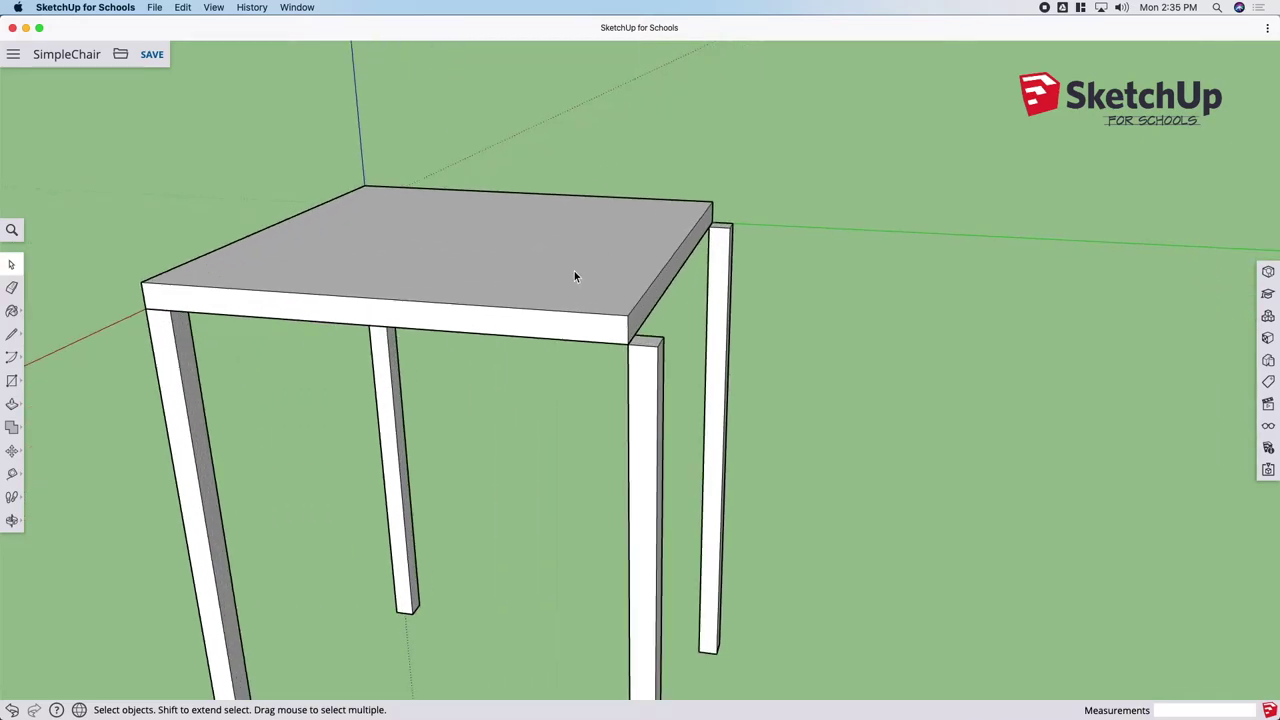
# Step: Extend the first back leg's top face 12 inches upward inside its group
pyautogui.doubleClick(642, 393)
pyautogui.press('p')
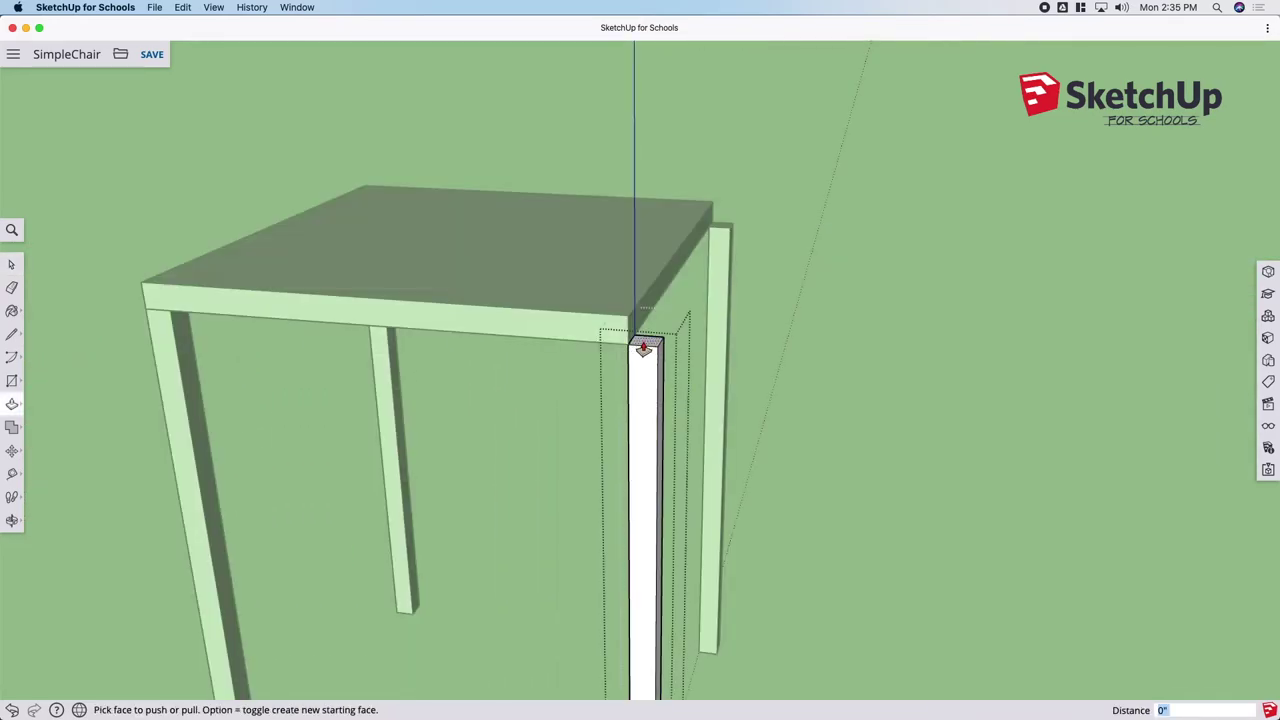
pyautogui.moveTo(643, 346); pyautogui.dragTo(640, 265)
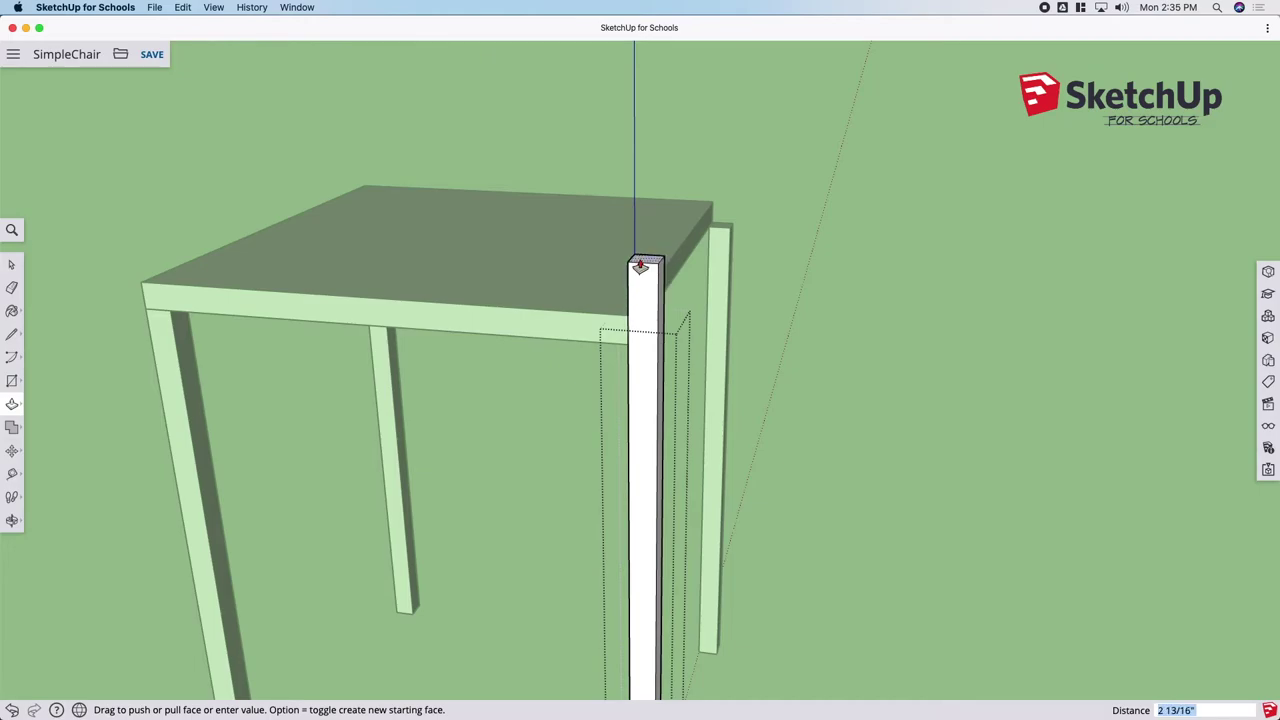
pyautogui.write('12')
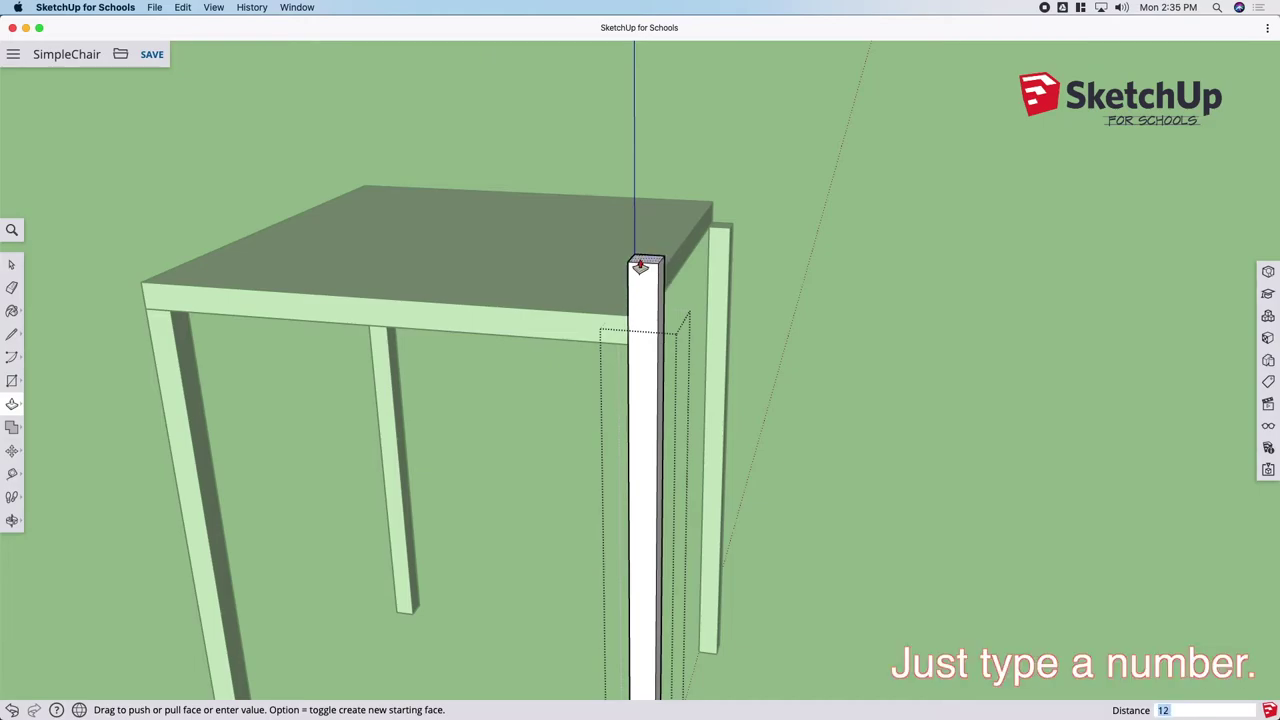
pyautogui.press('Return')
pyautogui.press('space')
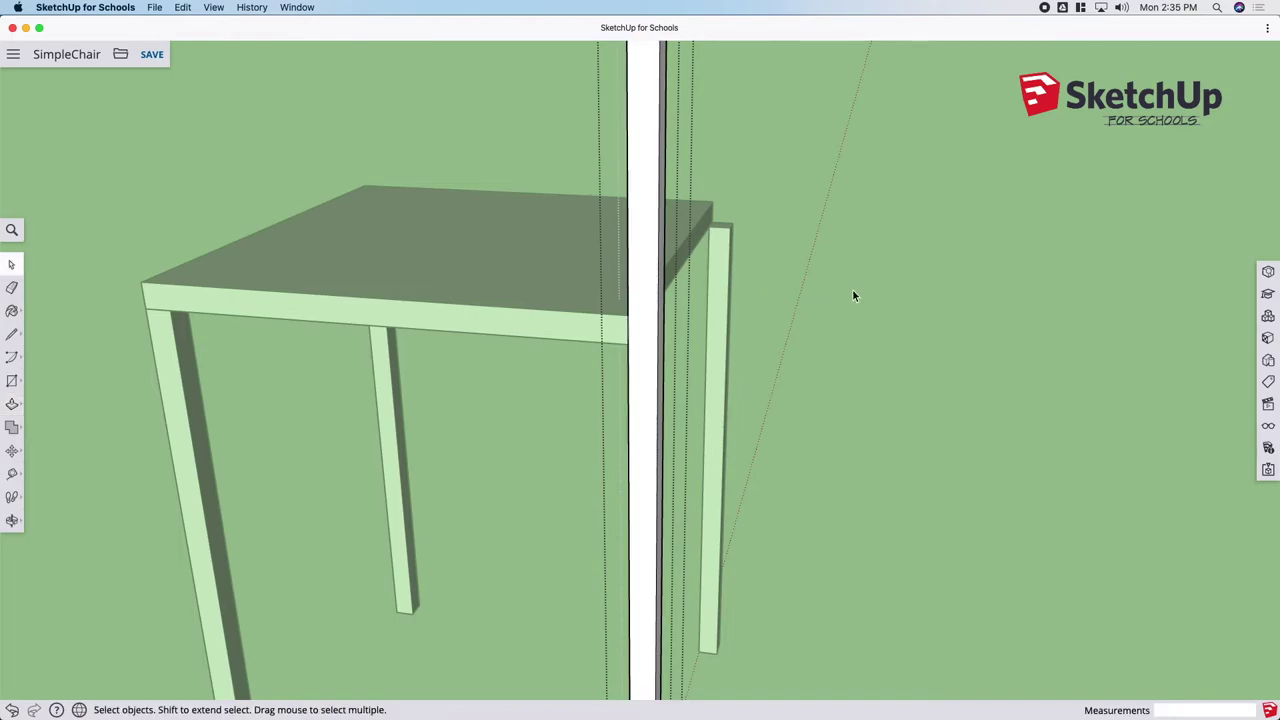
pyautogui.click(852, 289)
# Step: Raise the second back leg by the same 12 inches to form the other tall post
pyautogui.press('o')
pyautogui.moveTo(908, 286)
pyautogui.mouseDown()
pyautogui.moveTo(520, 329)
pyautogui.moveTo(706, 337)
pyautogui.moveTo(535, 385)
pyautogui.moveTo(517, 377)
pyautogui.mouseUp()
pyautogui.press('space')
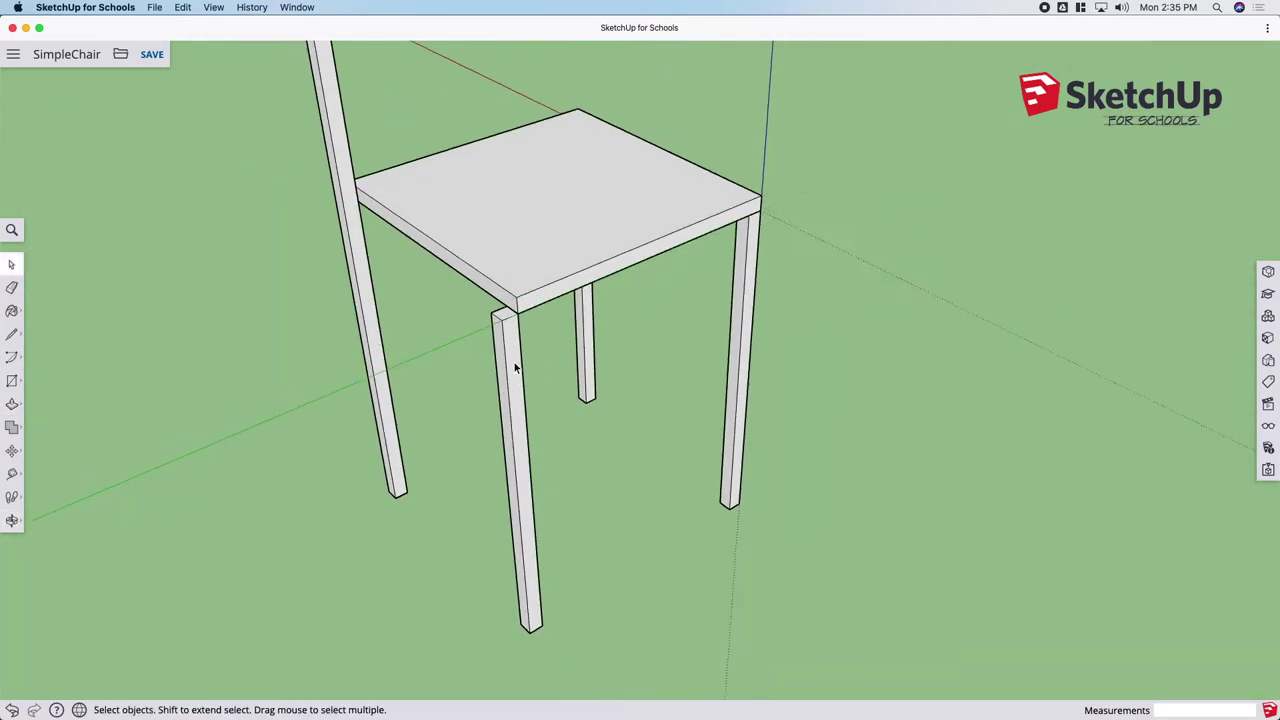
pyautogui.scroll(3, 512, 368)
pyautogui.doubleClick(506, 333)
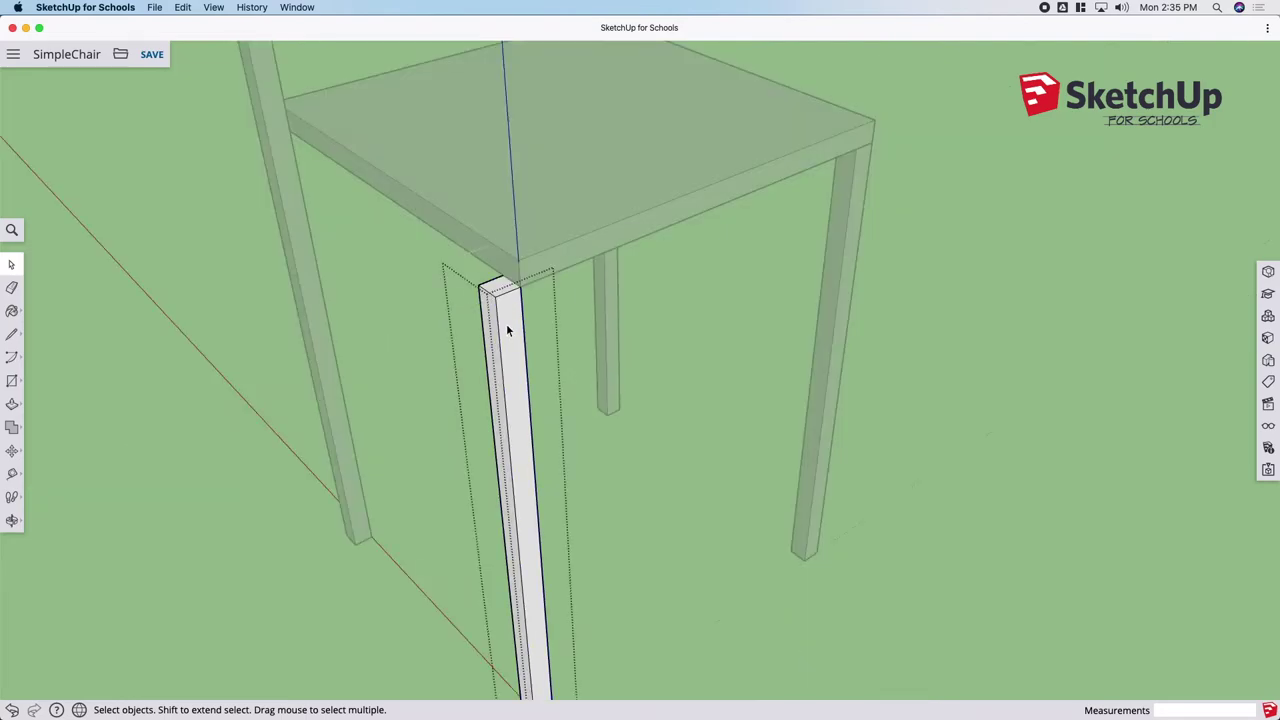
pyautogui.press('p')
pyautogui.click(500, 288)
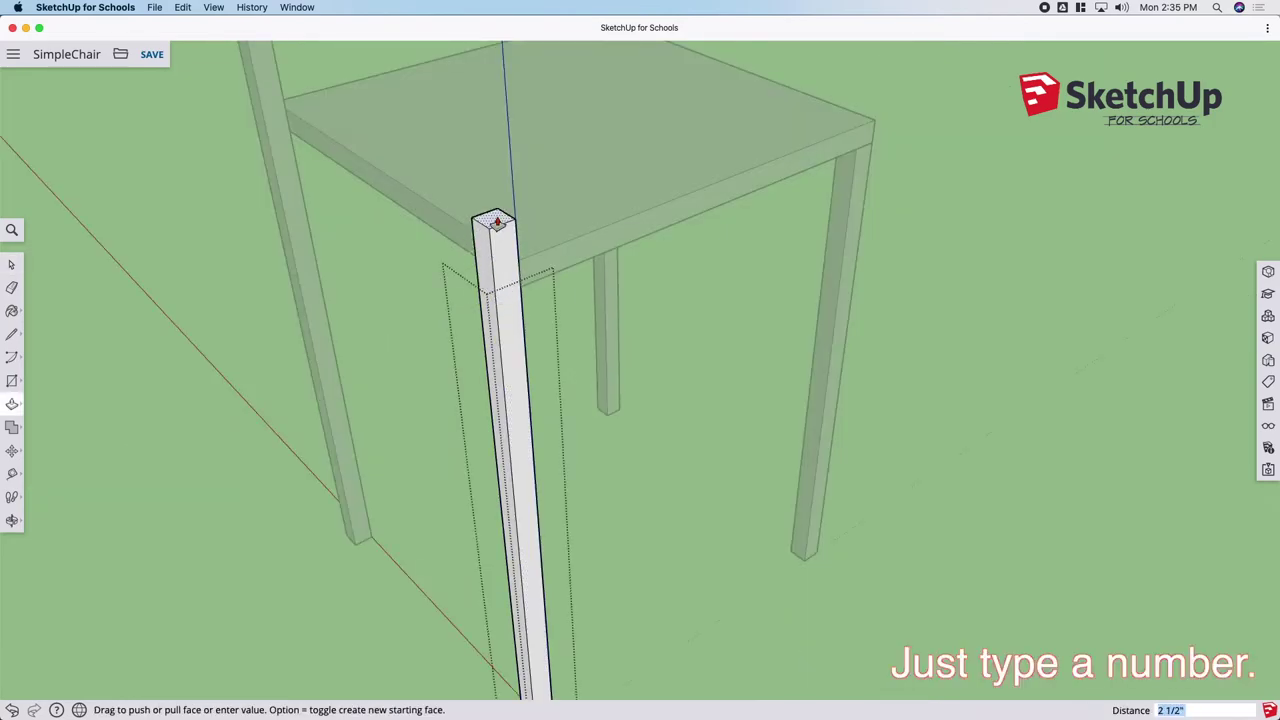
pyautogui.press('Return')
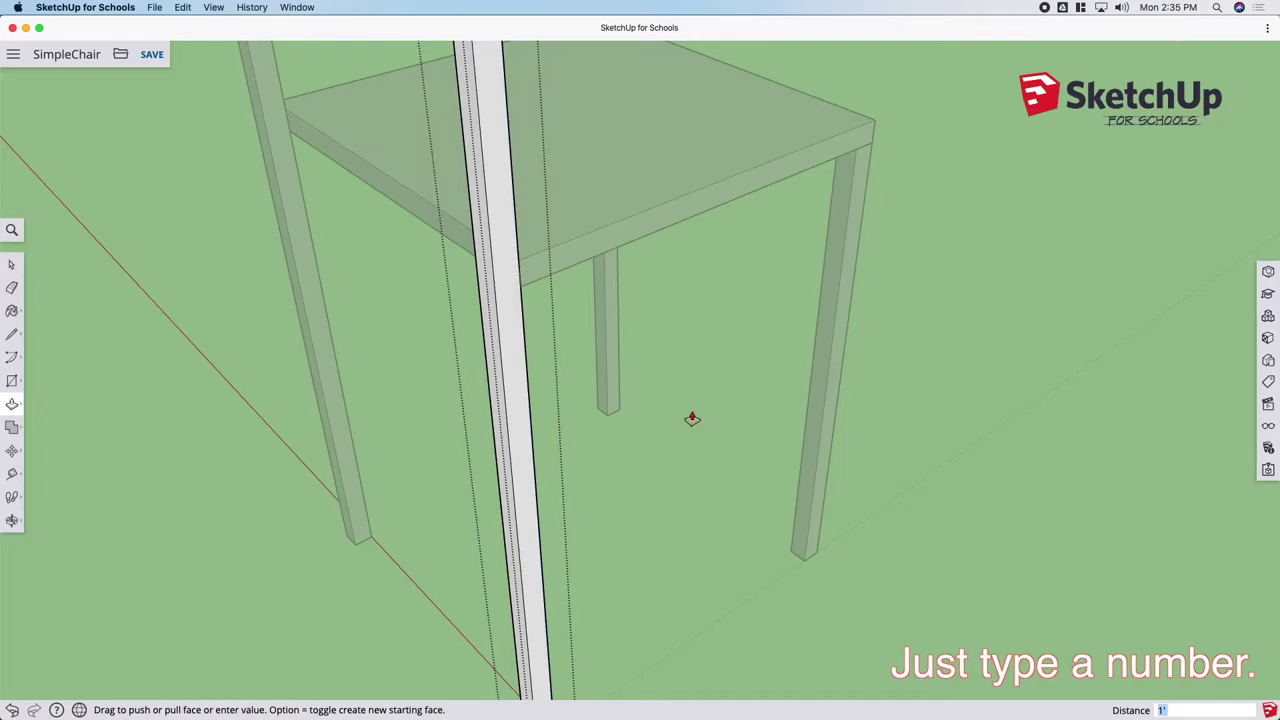
pyautogui.press('space')
pyautogui.click(692, 417)
pyautogui.scroll(-3, 692, 417)
pyautogui.scroll(-2, 691, 417)
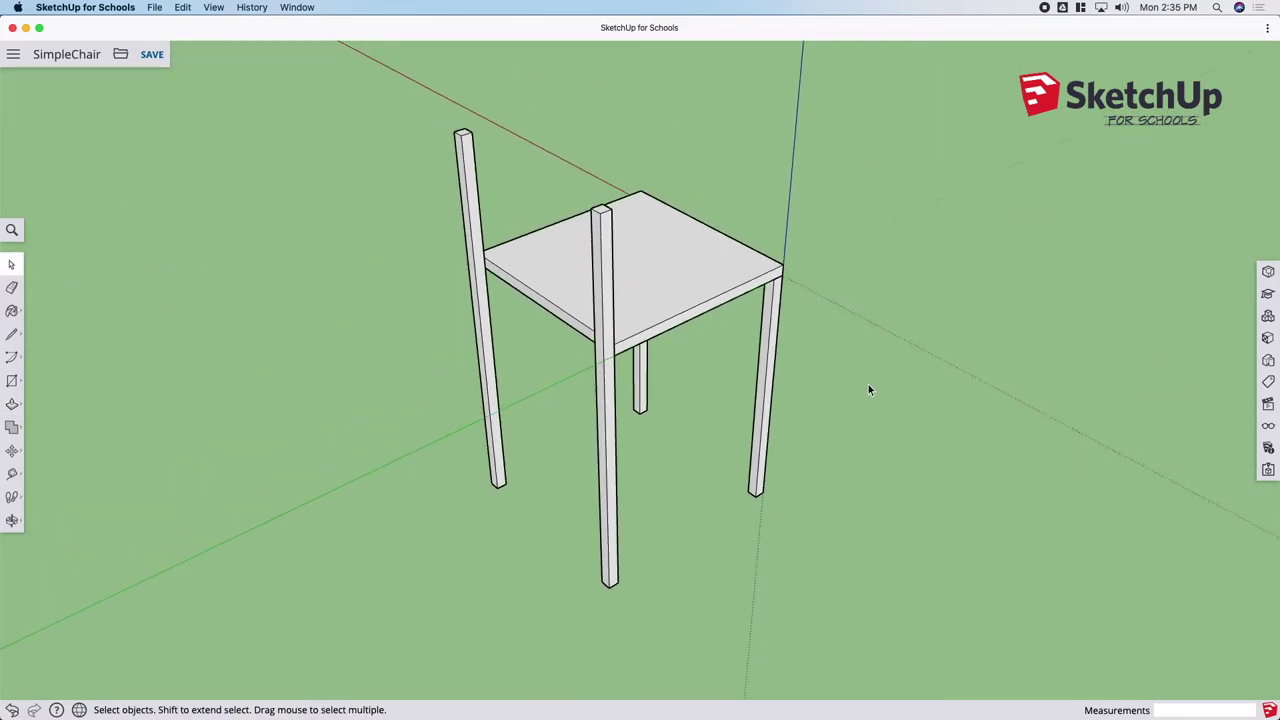
# Step: Draw a rectangle between the two post tops and extrude it 6 inches into a backrest
pyautogui.press('o')
pyautogui.moveTo(714, 429)
pyautogui.mouseDown()
pyautogui.moveTo(694, 451)
pyautogui.moveTo(709, 486)
pyautogui.moveTo(456, 499)
pyautogui.moveTo(471, 226)
pyautogui.mouseUp()
pyautogui.scroll(-2, 471, 111)
pyautogui.scroll(4, 476, 115)
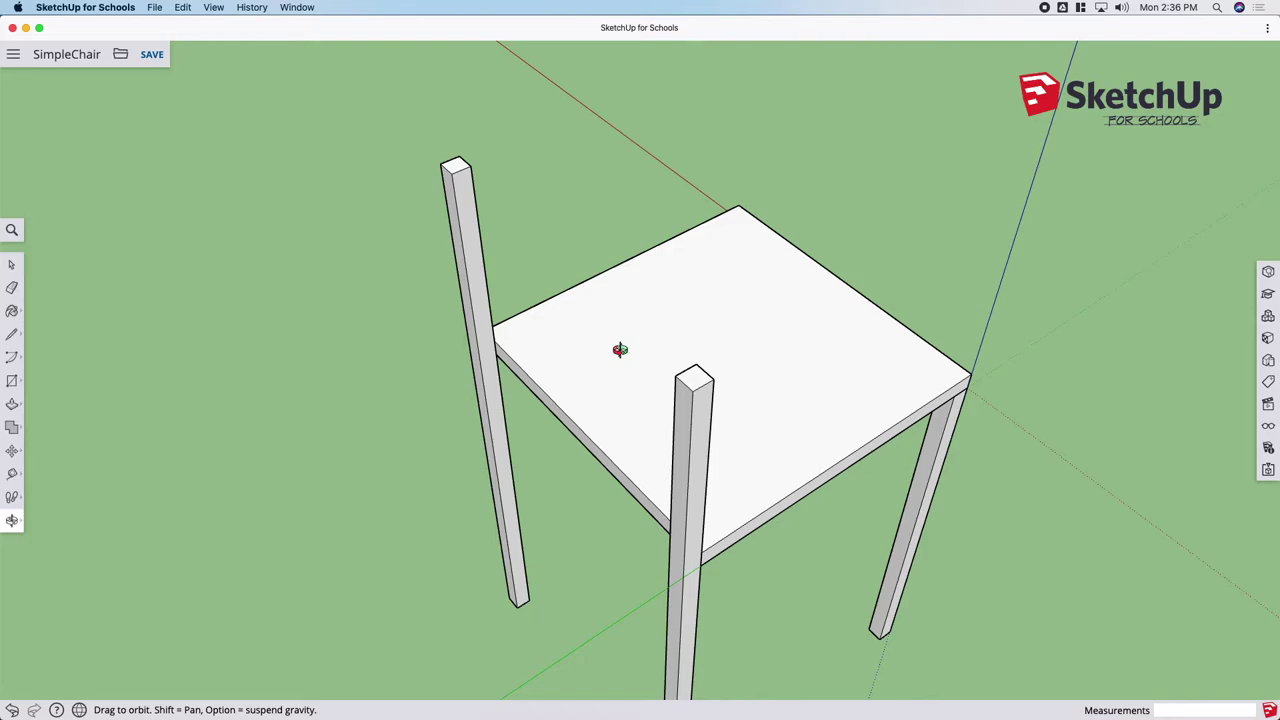
pyautogui.press('r')
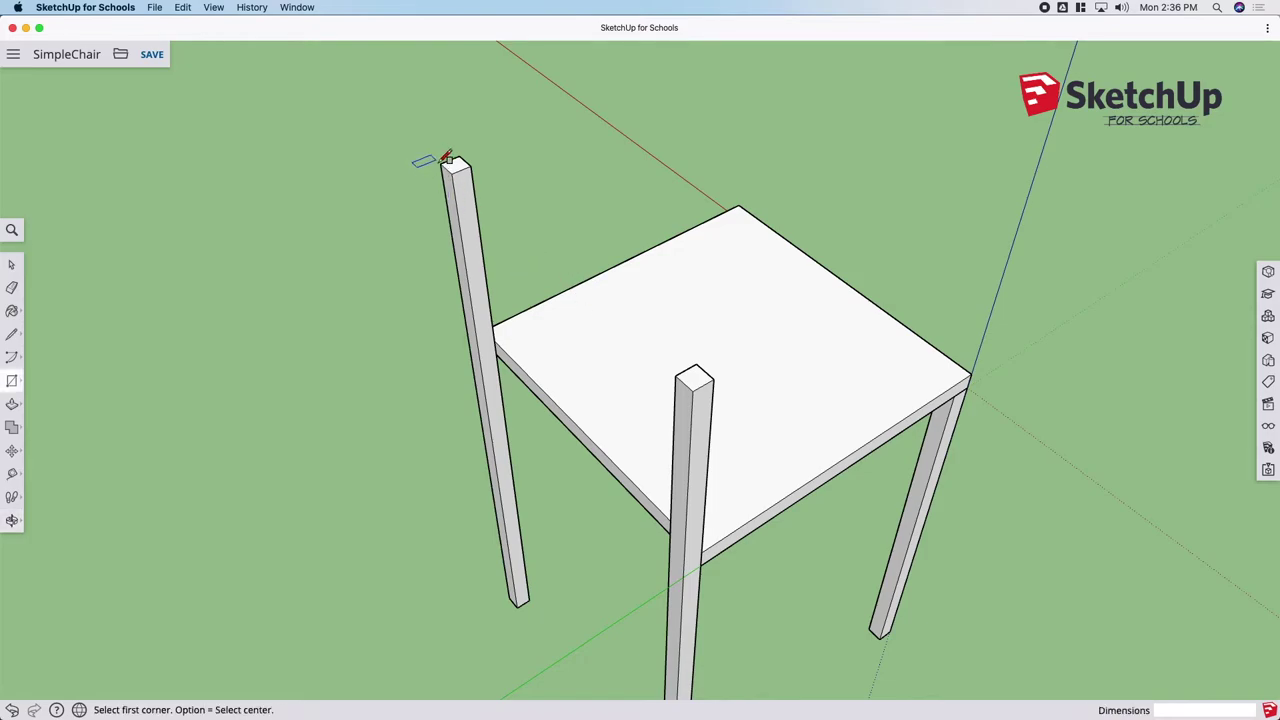
pyautogui.click(441, 162)
pyautogui.click(714, 375)
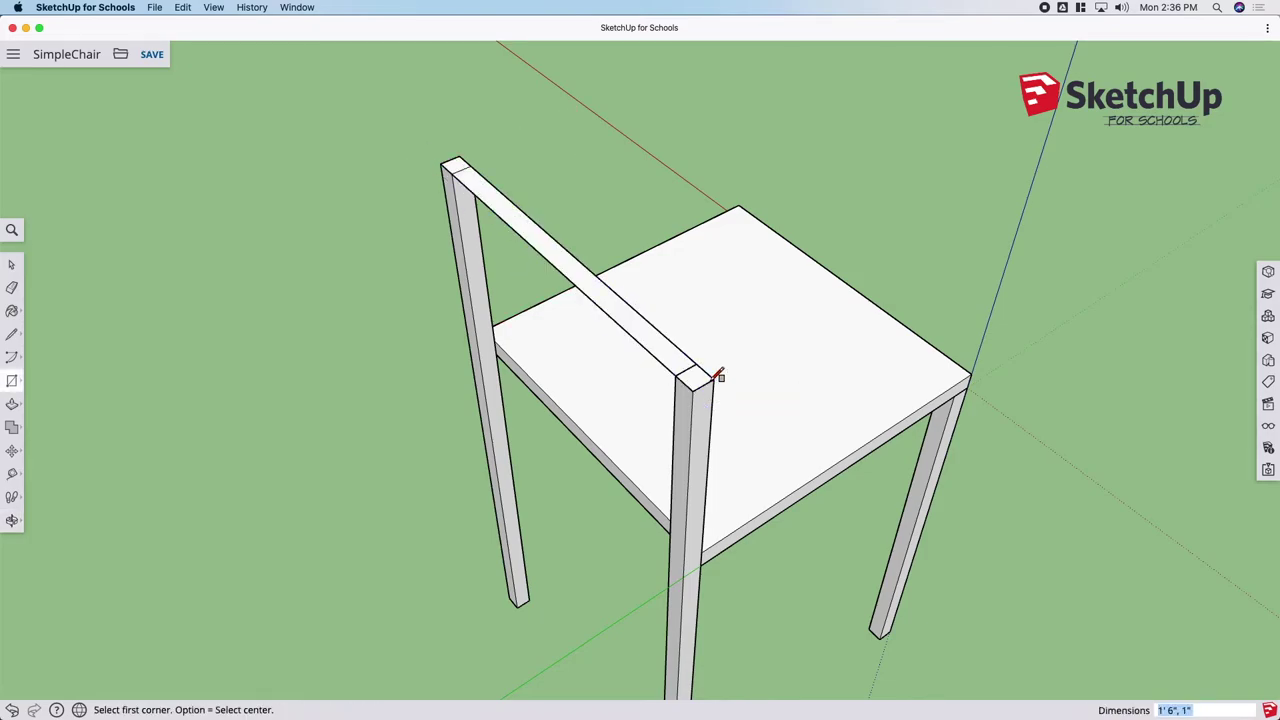
pyautogui.press('p')
pyautogui.click(666, 367)
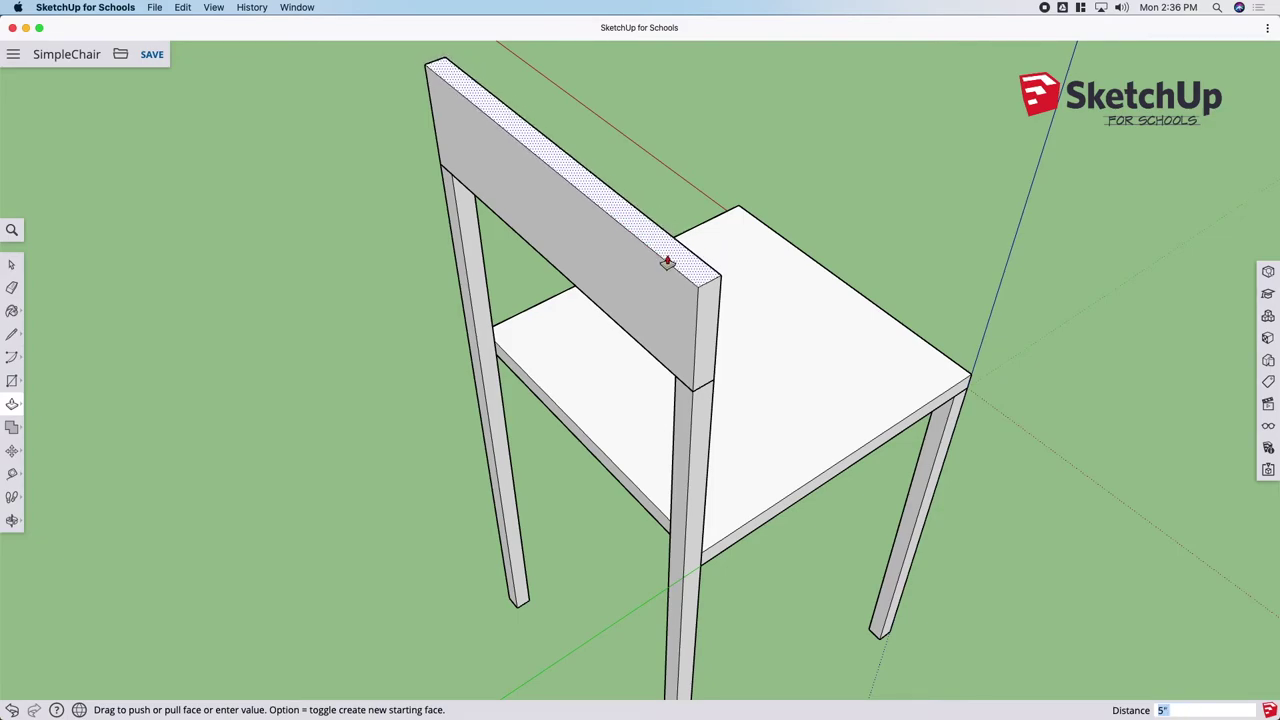
pyautogui.write('6')
pyautogui.press('Return')
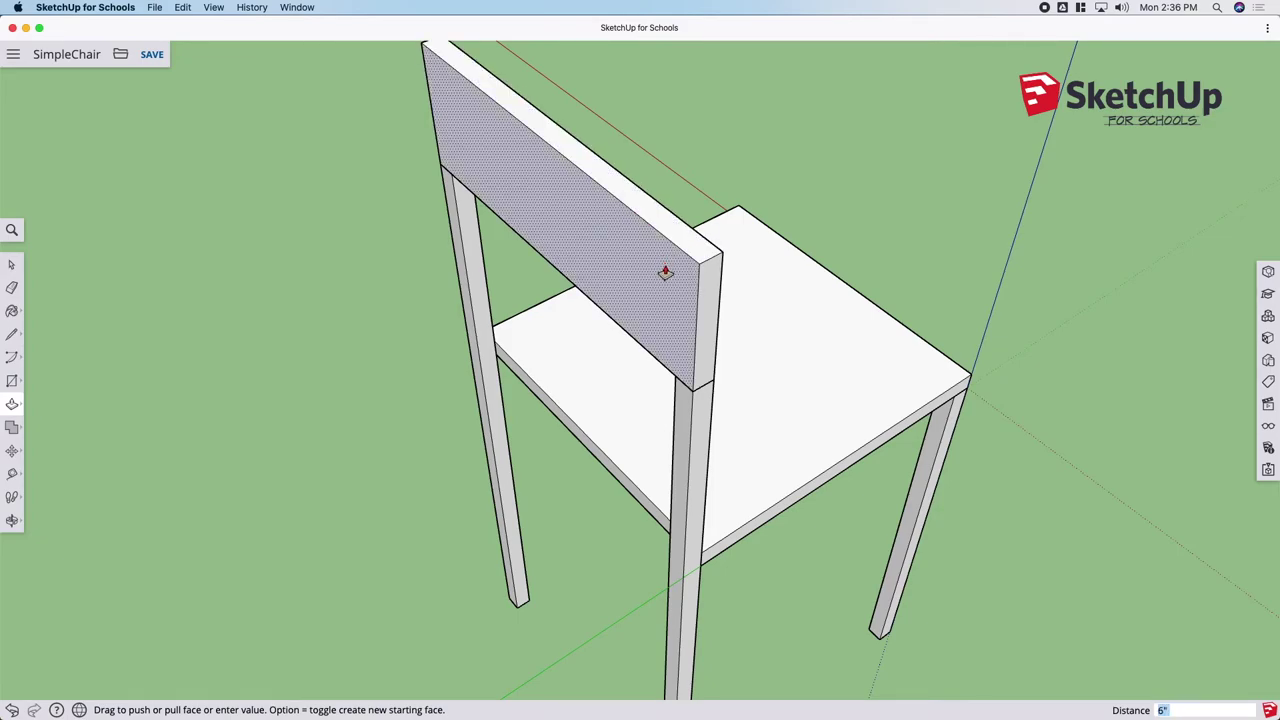
pyautogui.press('o')
pyautogui.moveTo(1028, 365)
pyautogui.mouseDown()
pyautogui.moveTo(379, 371)
pyautogui.moveTo(391, 372)
pyautogui.mouseUp()
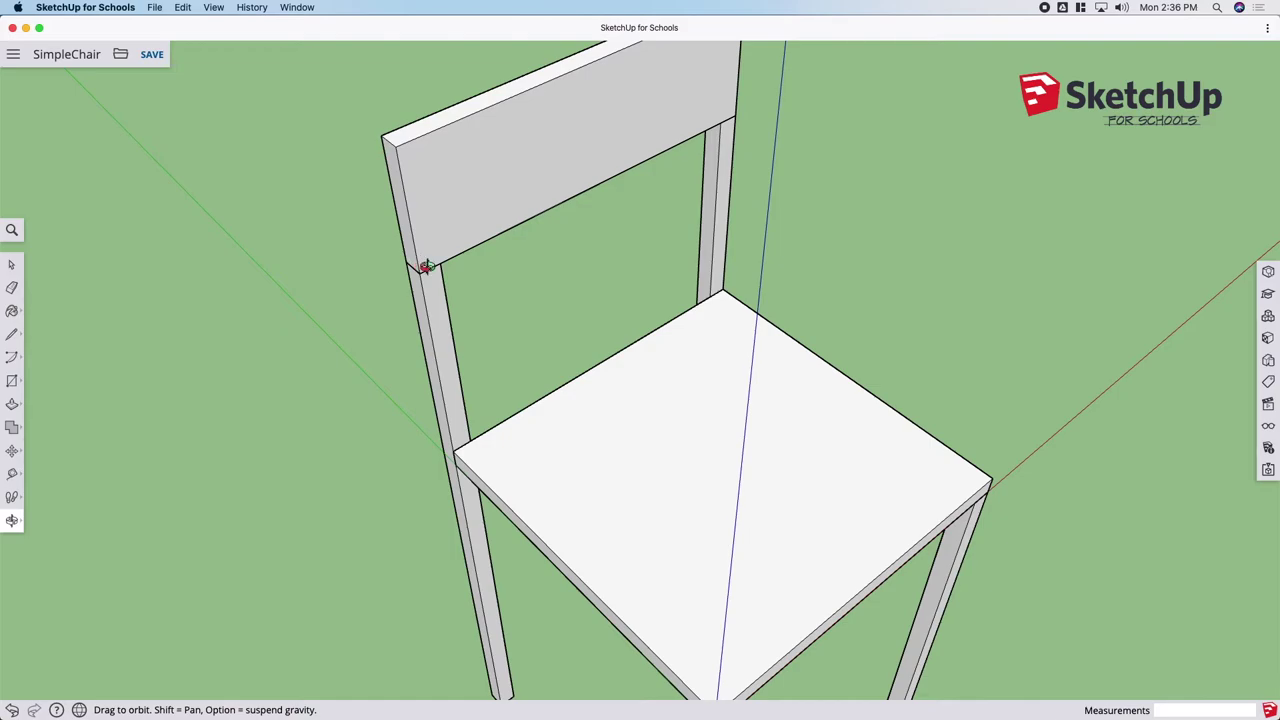
# Step: Select the backrest face and then the far back post to check them
pyautogui.scroll(3, 298, 475)
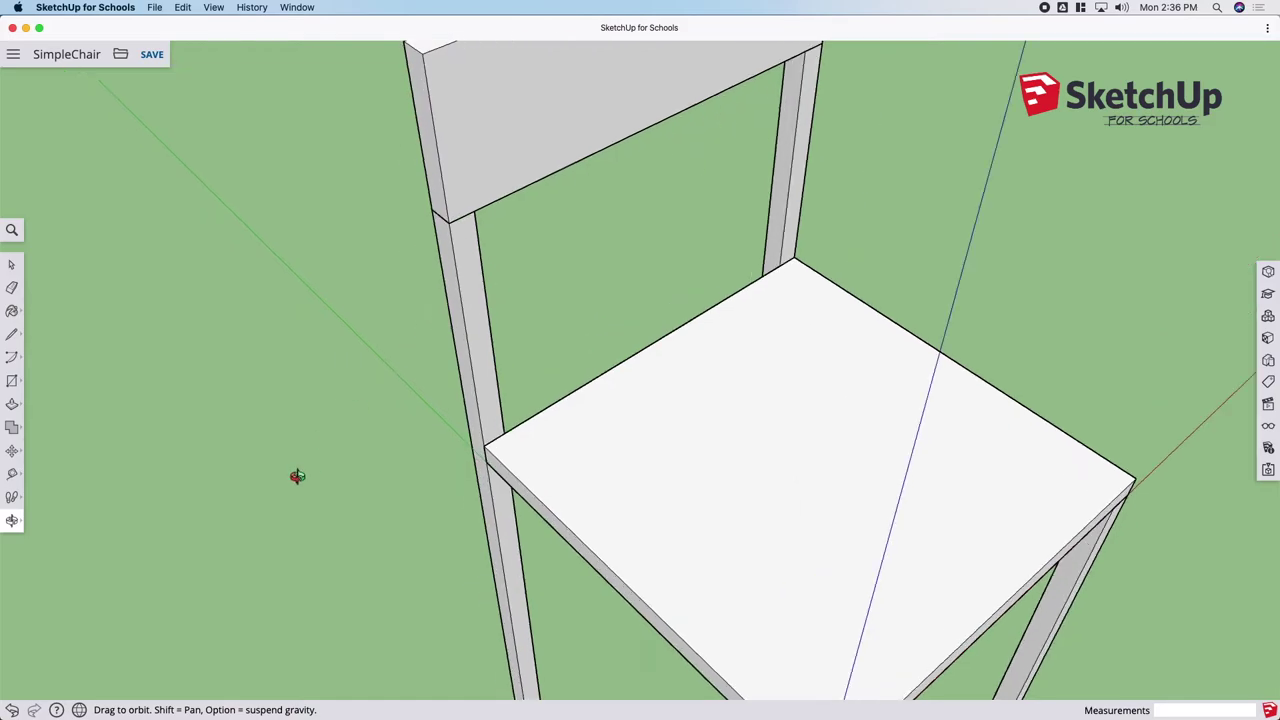
pyautogui.scroll(-5, 298, 475)
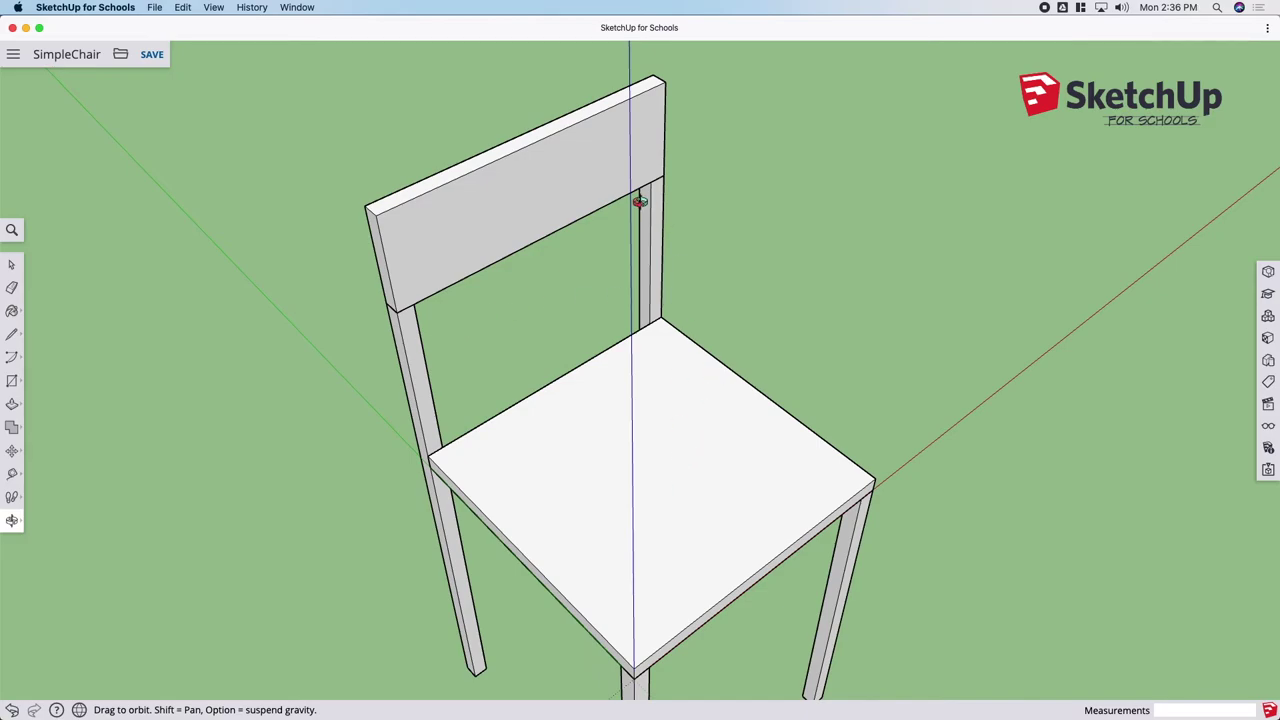
pyautogui.press('space')
pyautogui.click(585, 180)
pyautogui.click(792, 227)
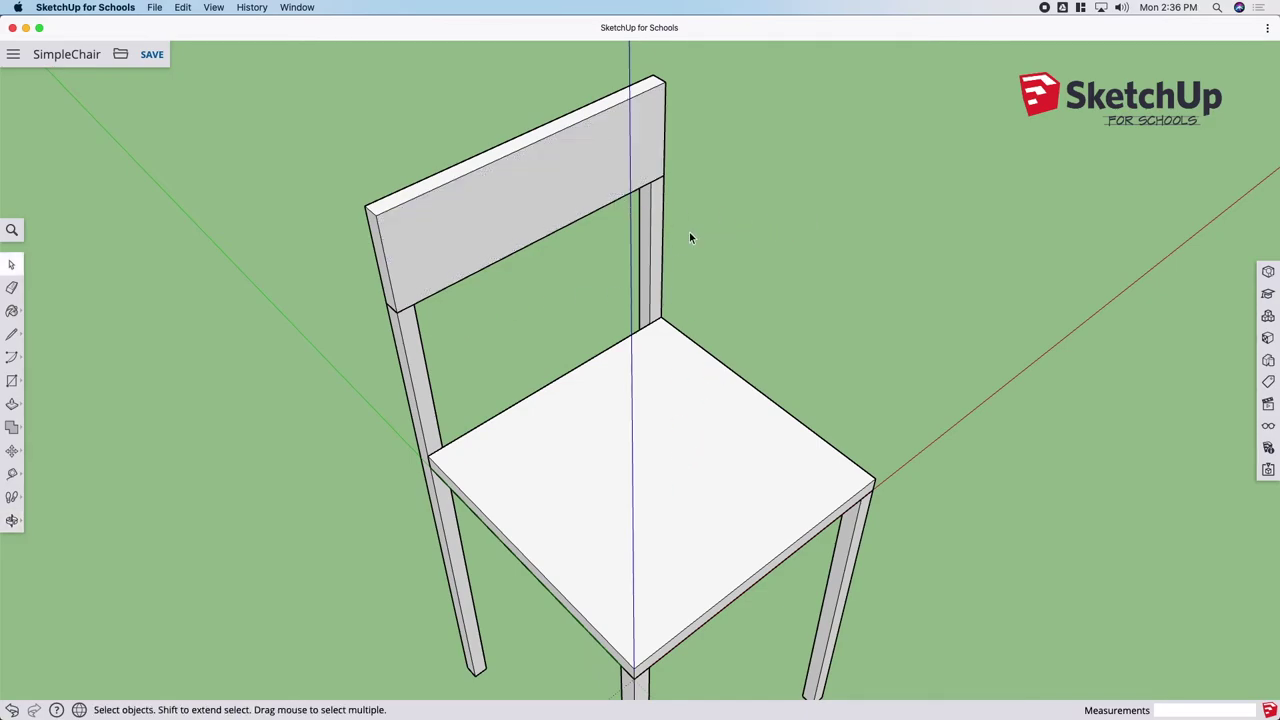
pyautogui.click(658, 242)
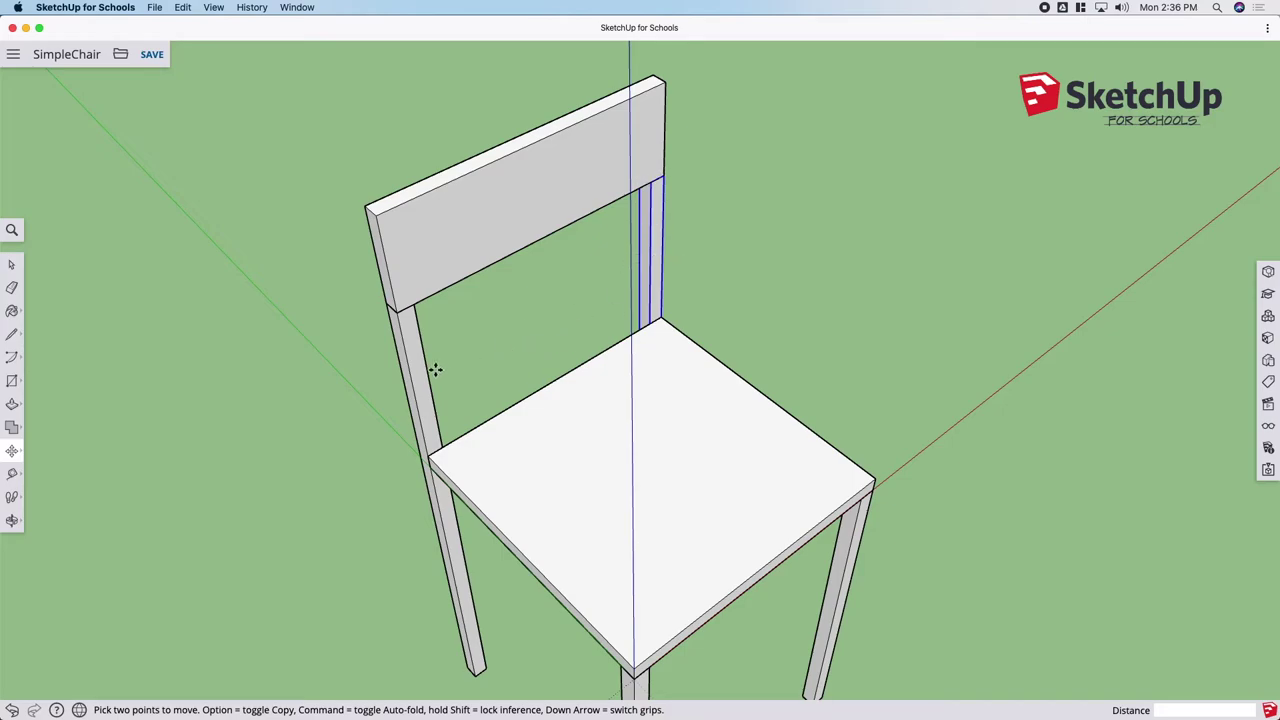
pyautogui.press('space')
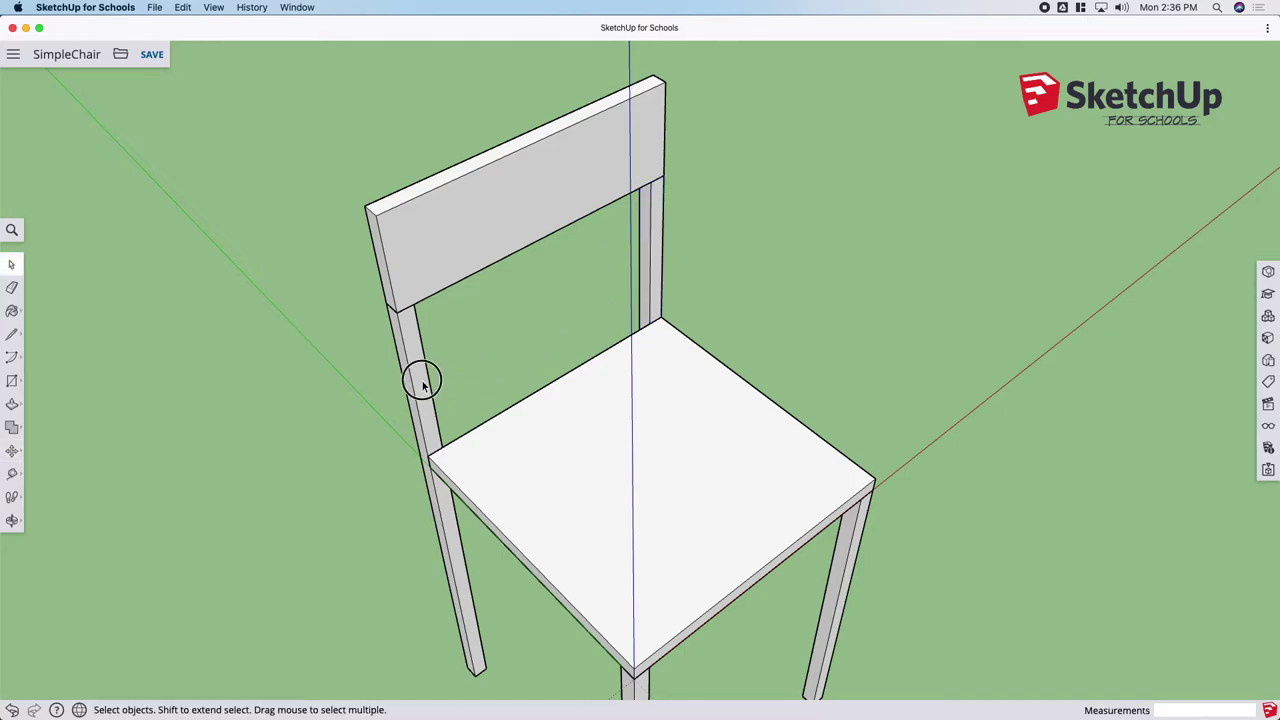
# Step: Move the near back post out to the left of the seat
pyautogui.click(422, 383)
pyautogui.press('m')
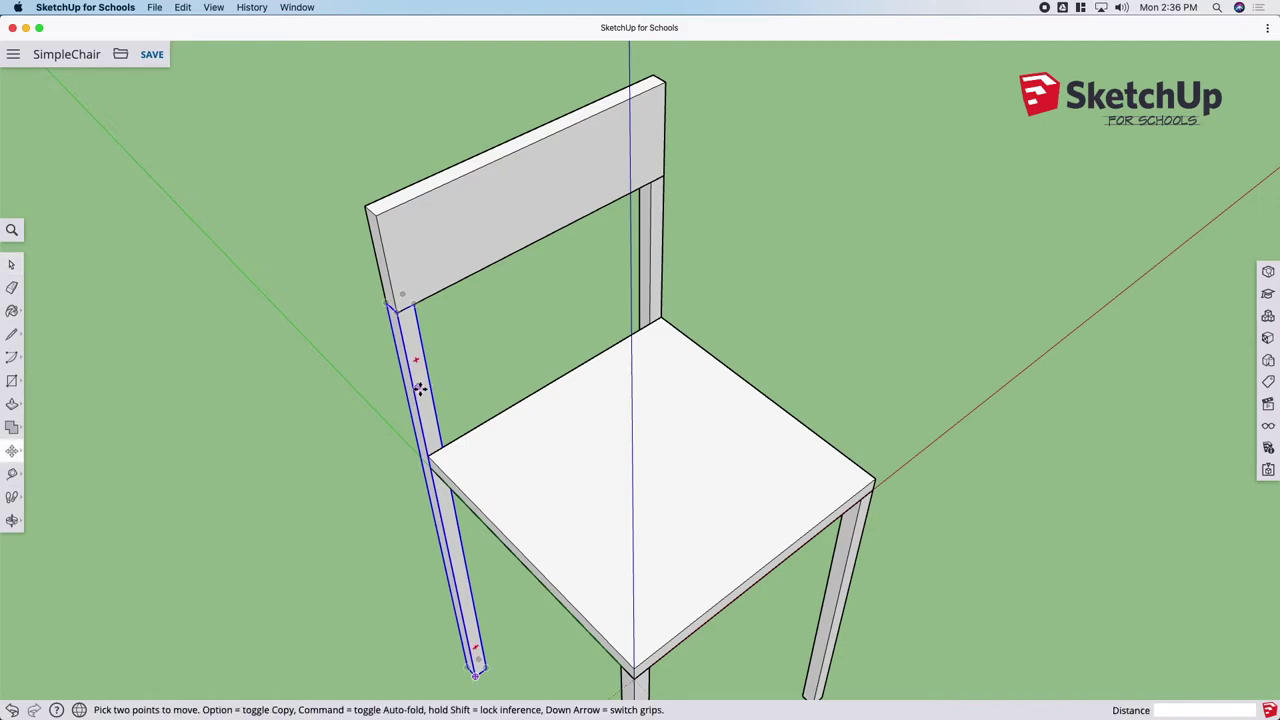
pyautogui.click(424, 385)
pyautogui.click(275, 395)
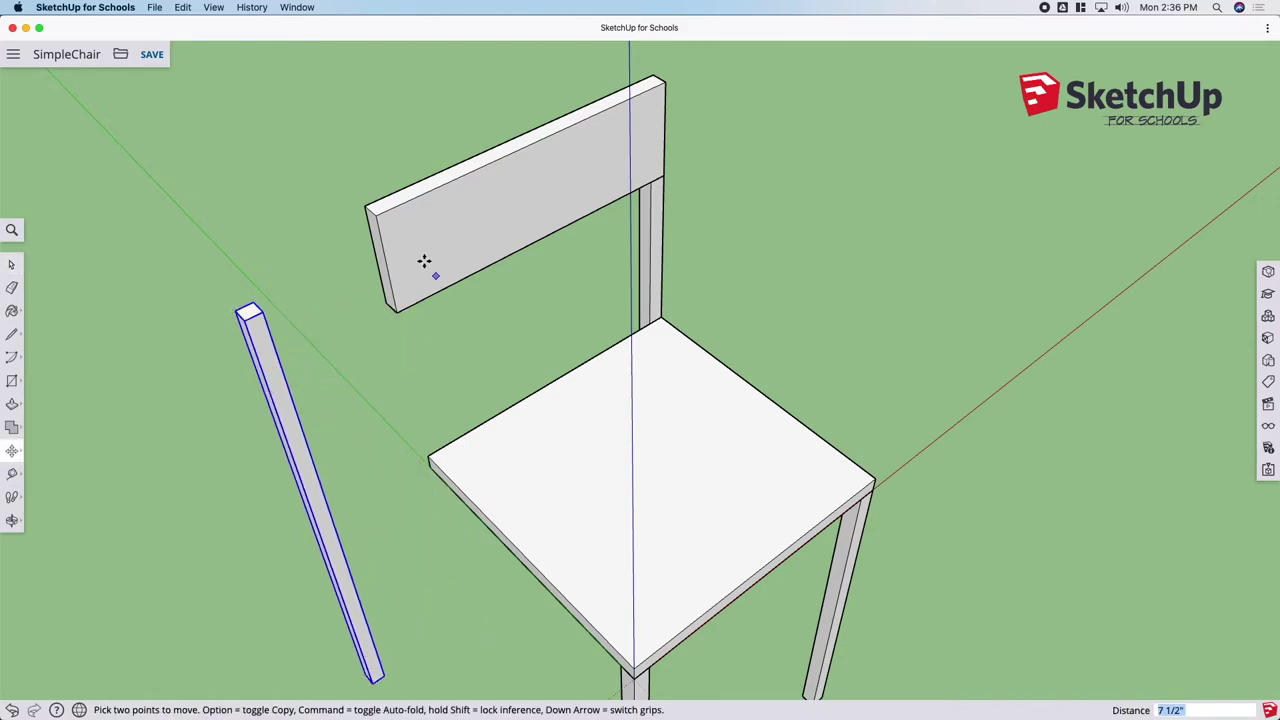
pyautogui.click(395, 200)
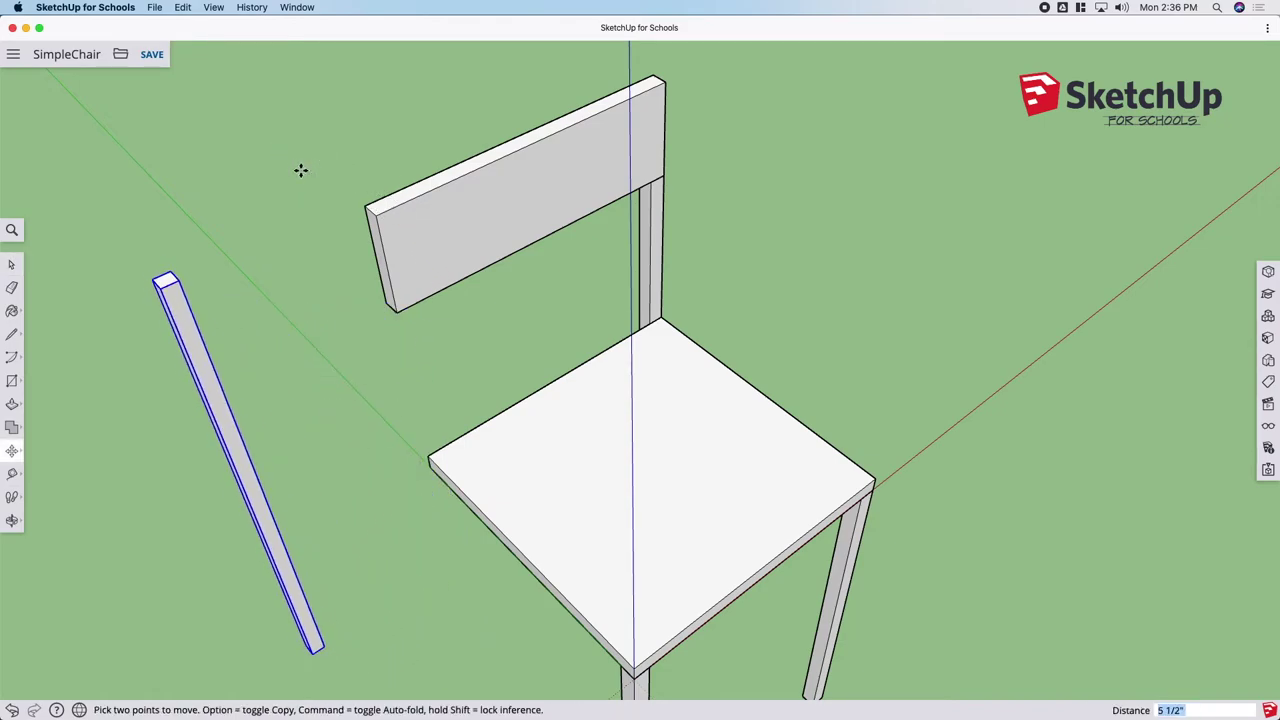
pyautogui.press('space')
pyautogui.click(301, 171)
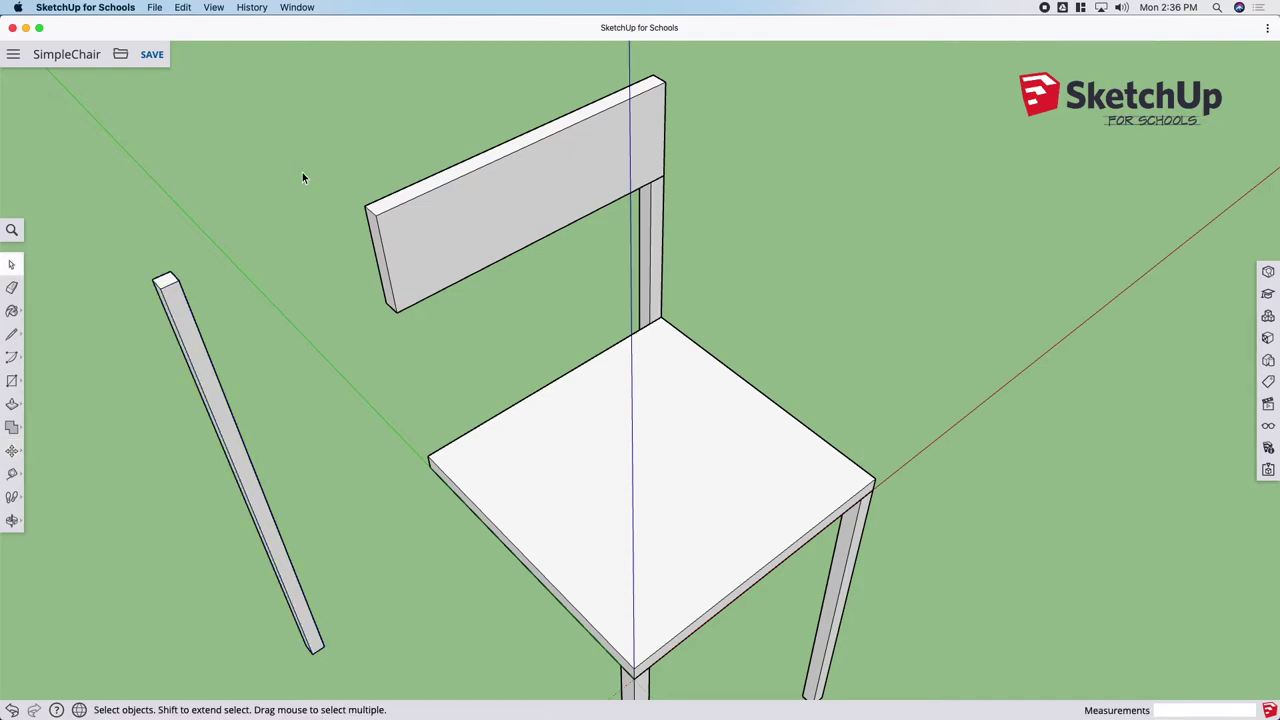
# Step: Try moving the backrest's top edge, then cancel the stretch
pyautogui.press('m')
pyautogui.click(438, 184)
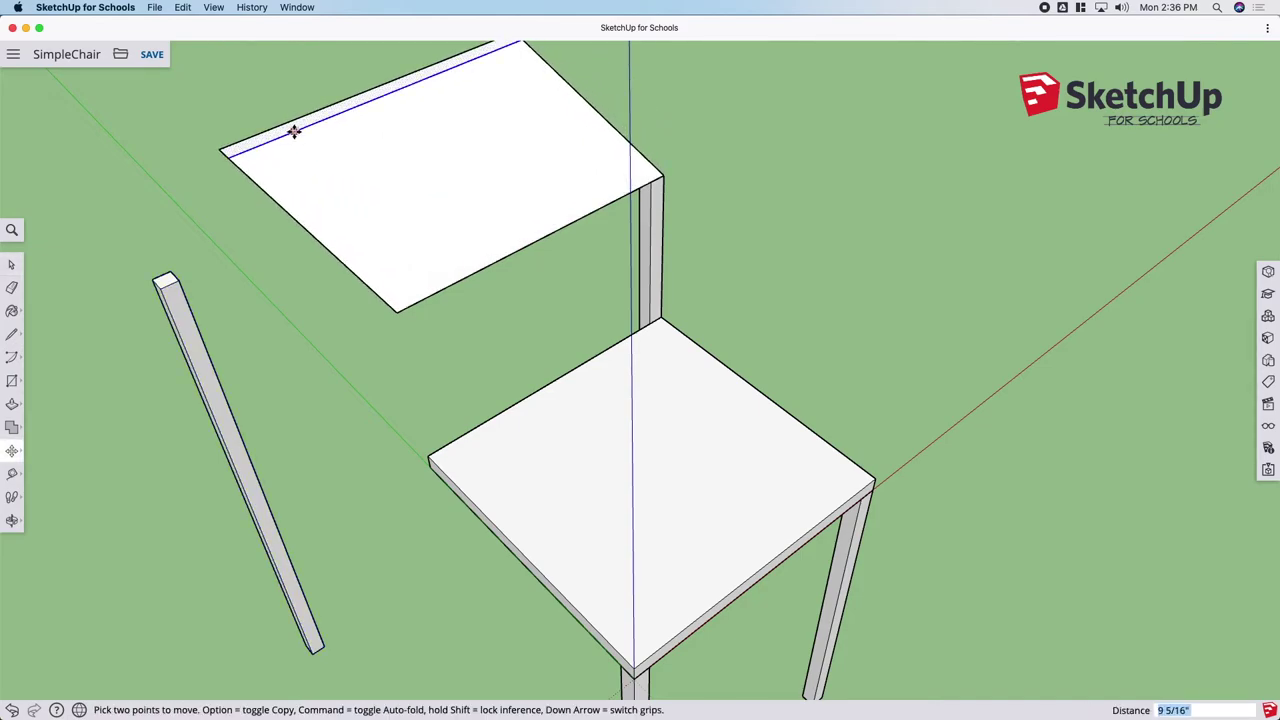
pyautogui.press('Escape')
pyautogui.press('space')
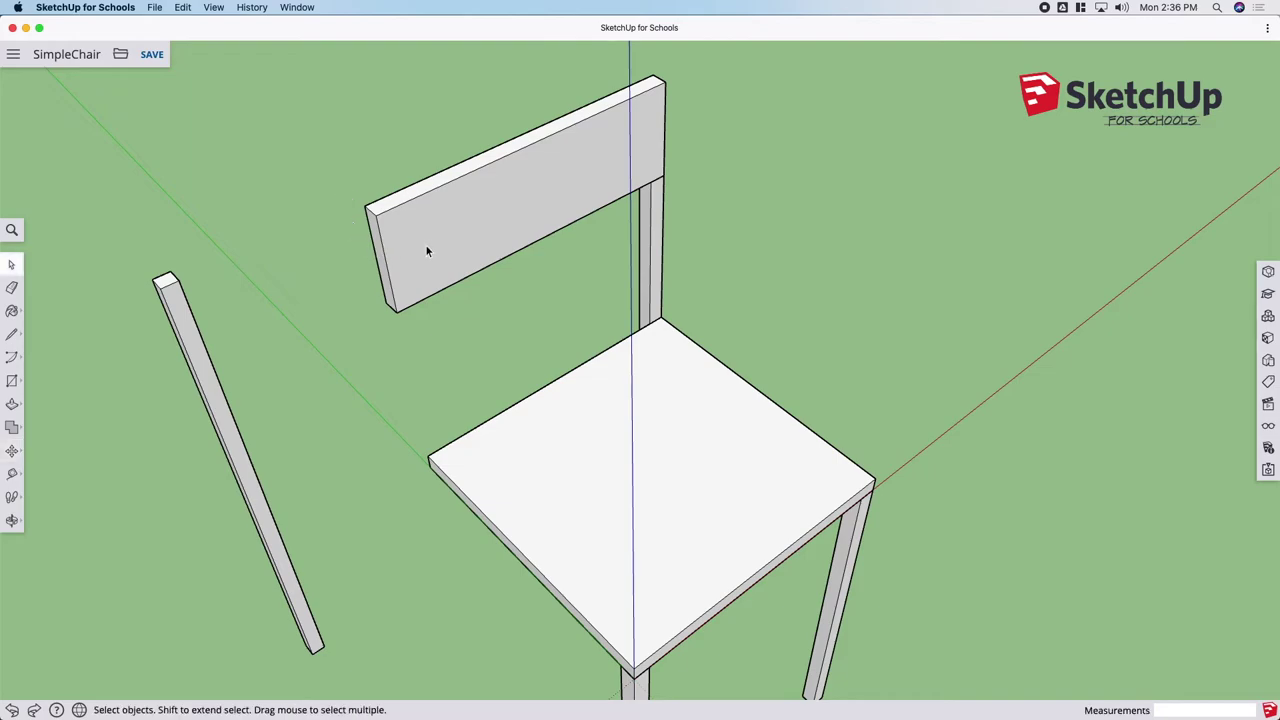
# Step: Group the whole backrest with Make Group and test moving it as one piece
pyautogui.tripleClick(426, 248)
pyautogui.rightClick(426, 244)
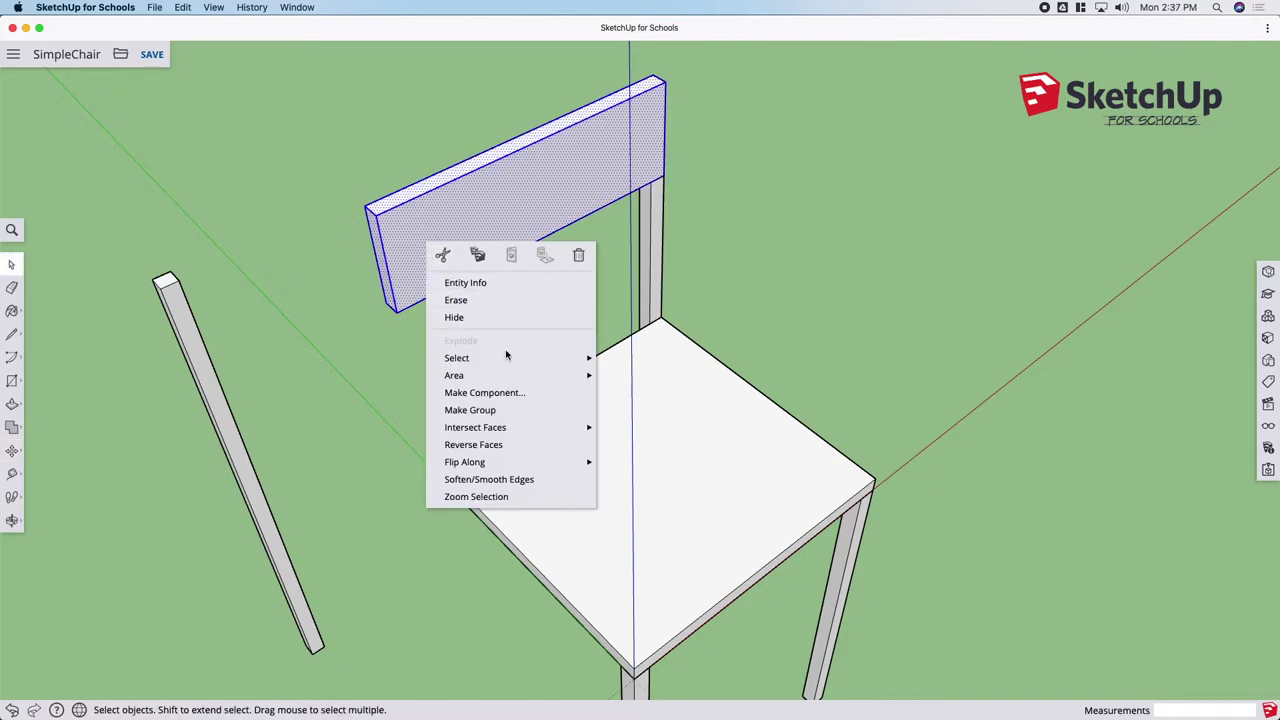
pyautogui.click(438, 405)
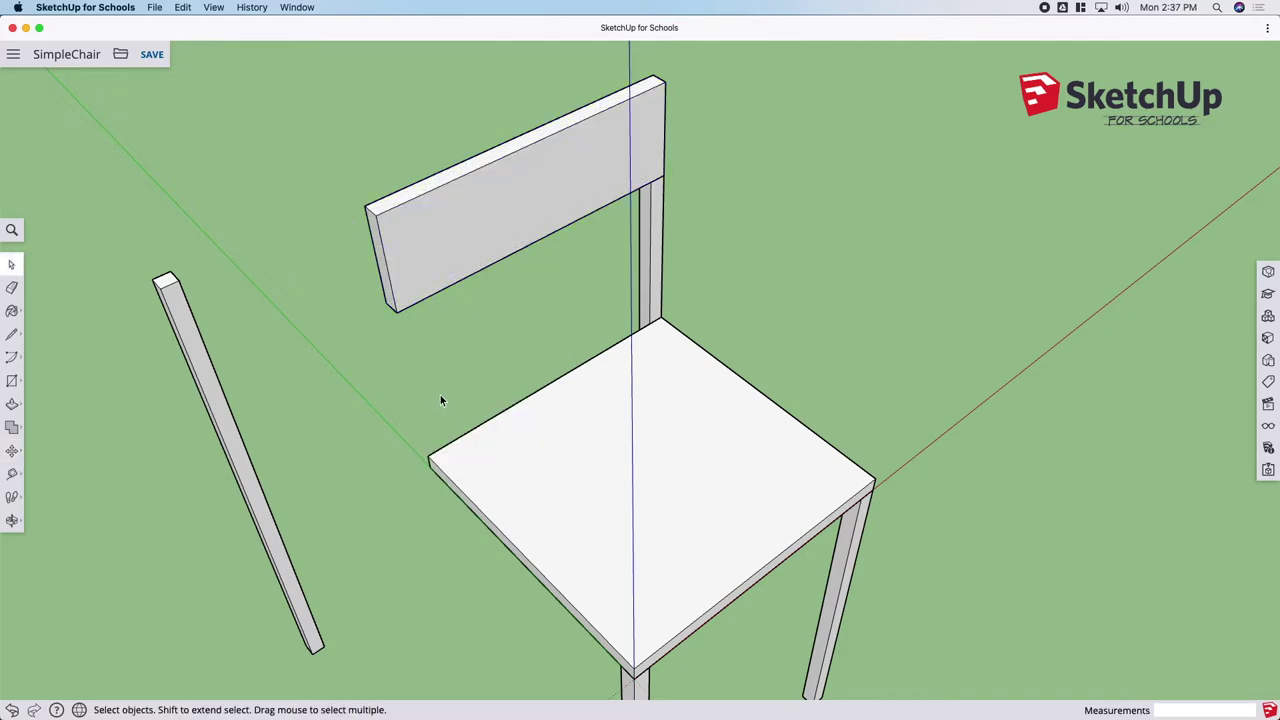
pyautogui.press('m')
pyautogui.click(471, 243)
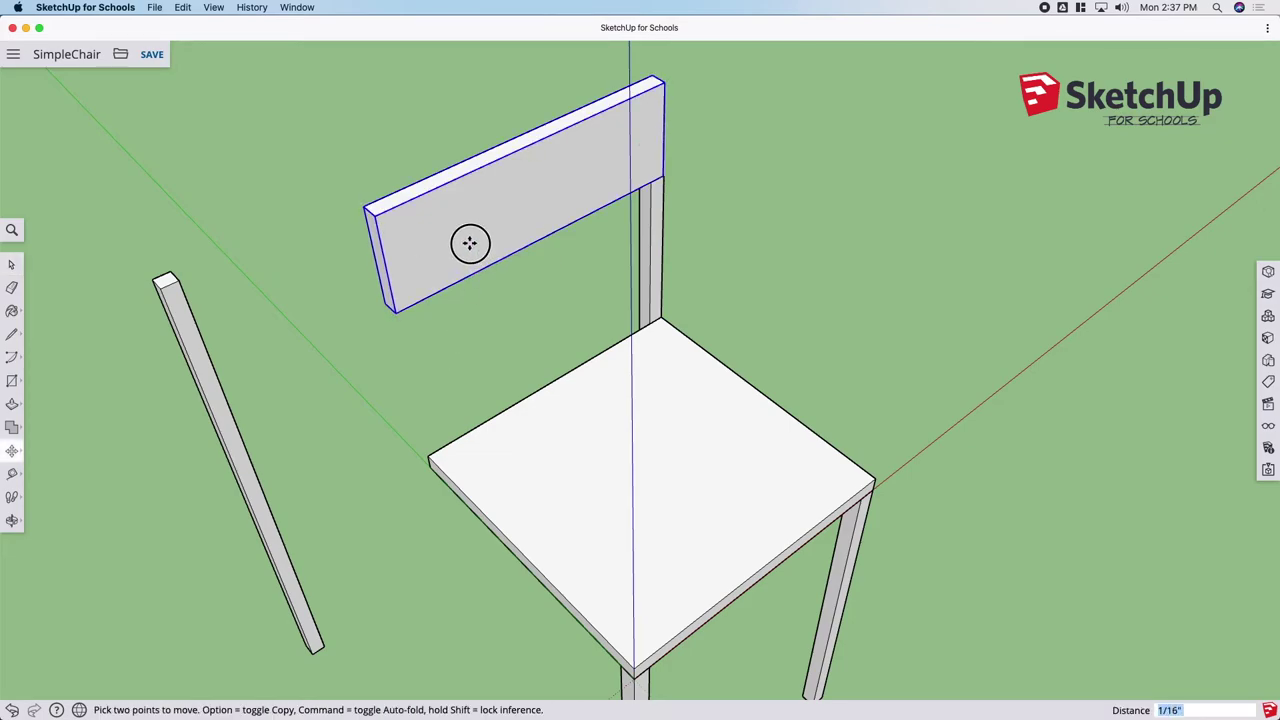
pyautogui.click(400, 201)
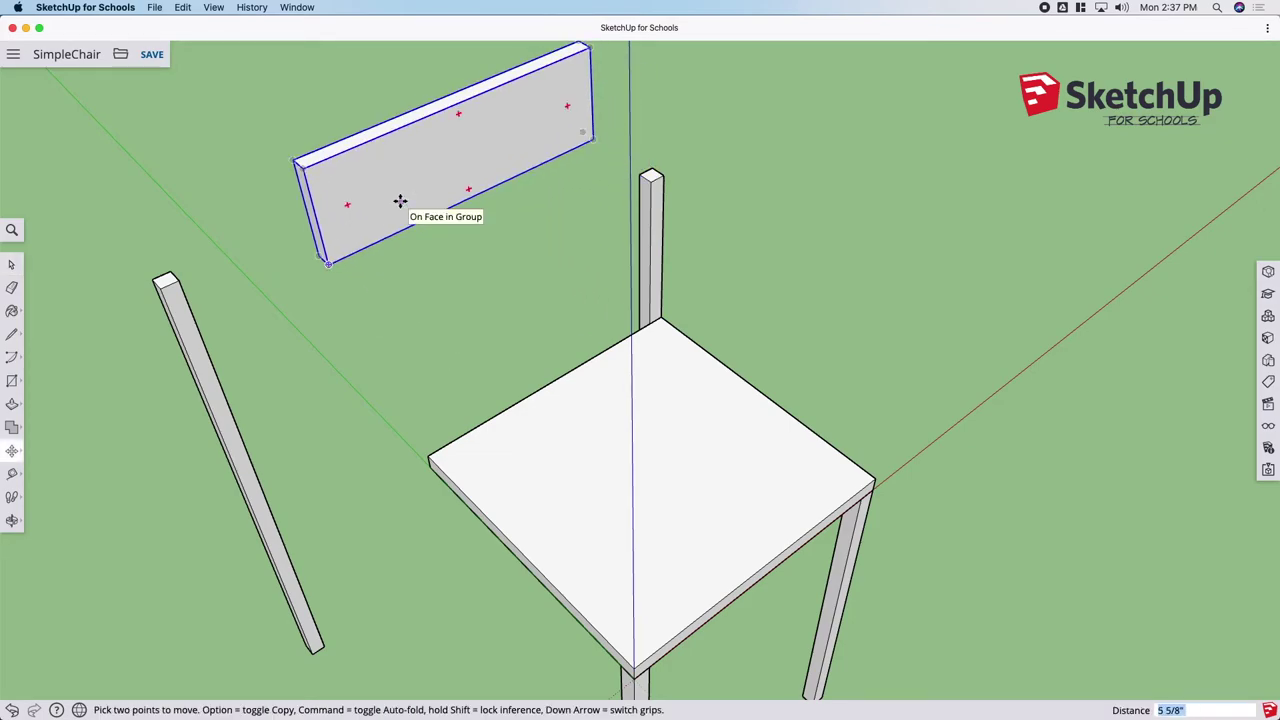
pyautogui.press('Escape')
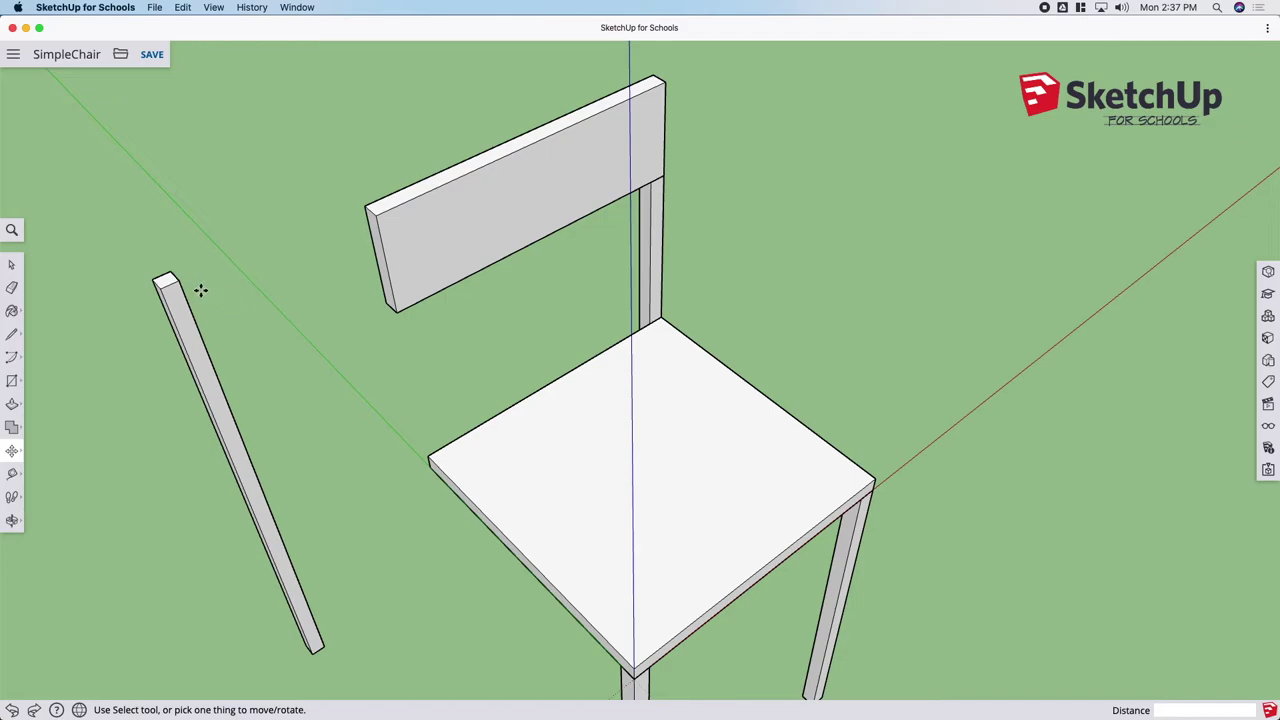
# Step: Move the loose back post back to its spot under the backrest
pyautogui.click(162, 287)
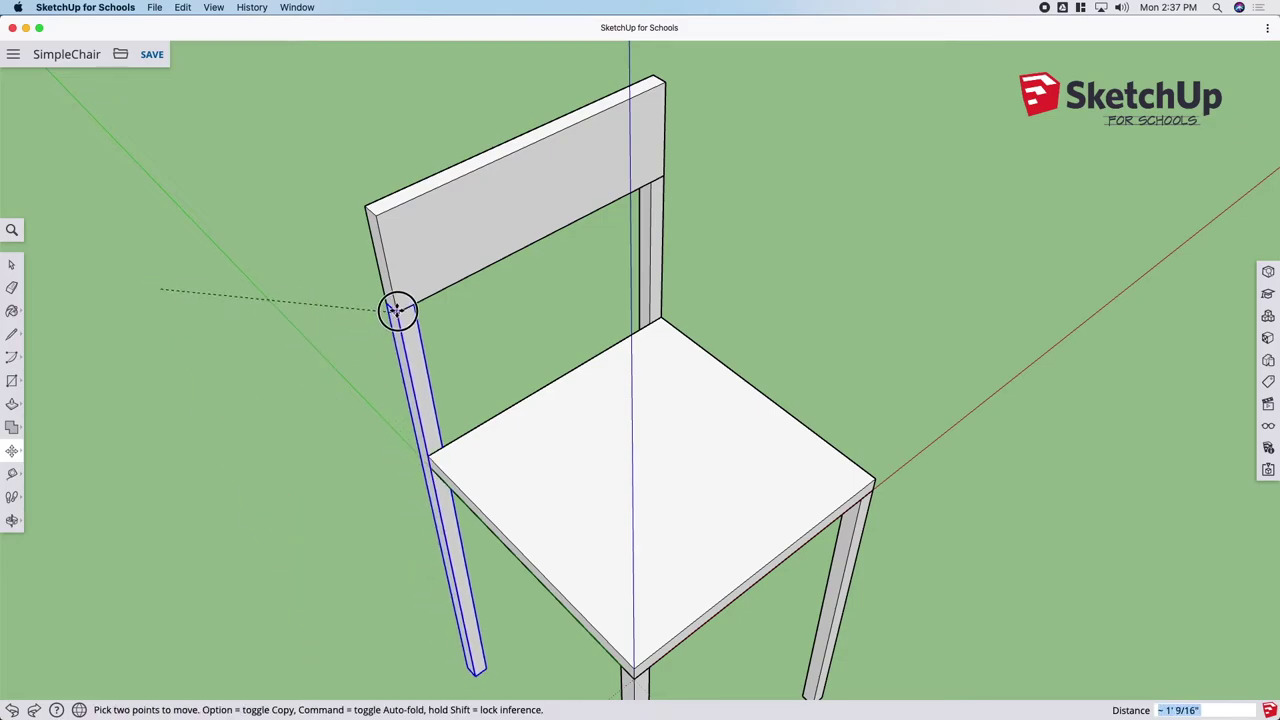
pyautogui.click(396, 310)
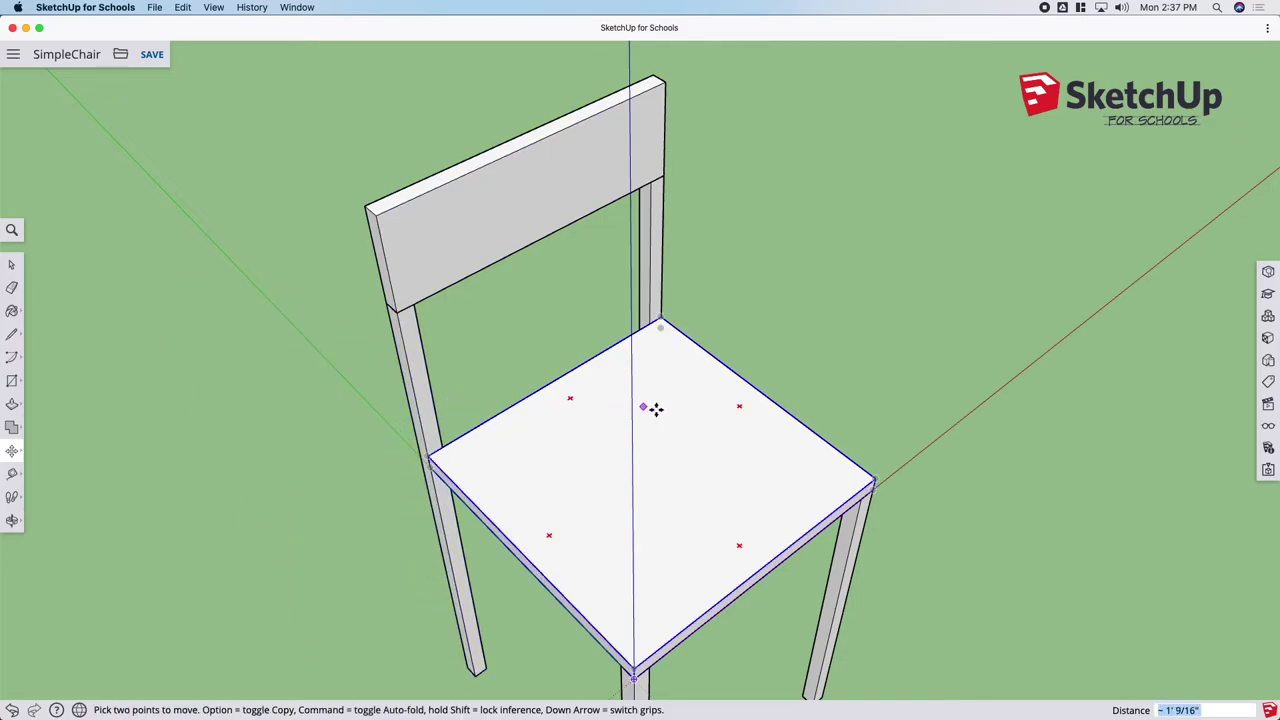
pyautogui.moveTo(929, 457)
pyautogui.mouseDown(button='middle')
pyautogui.moveTo(647, 390)
pyautogui.moveTo(509, 491)
pyautogui.moveTo(457, 271)
pyautogui.moveTo(431, 434)
pyautogui.moveTo(631, 510)
pyautogui.moveTo(694, 514)
pyautogui.moveTo(726, 551)
pyautogui.mouseUp(button='middle')
# Step: Draw a small square low on one tall leg and push it across to the other leg
pyautogui.scroll(3, 600, 585)
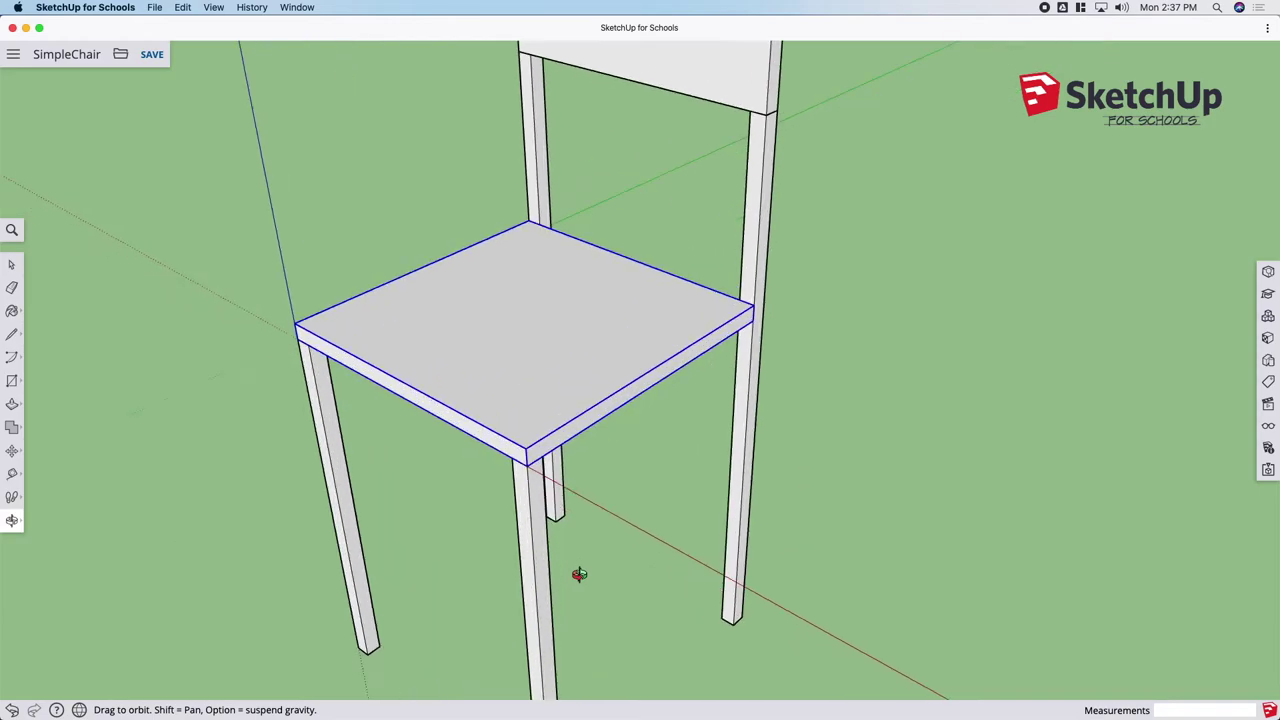
pyautogui.scroll(3, 583, 574)
pyautogui.scroll(3, 480, 543)
pyautogui.scroll(2, 480, 543)
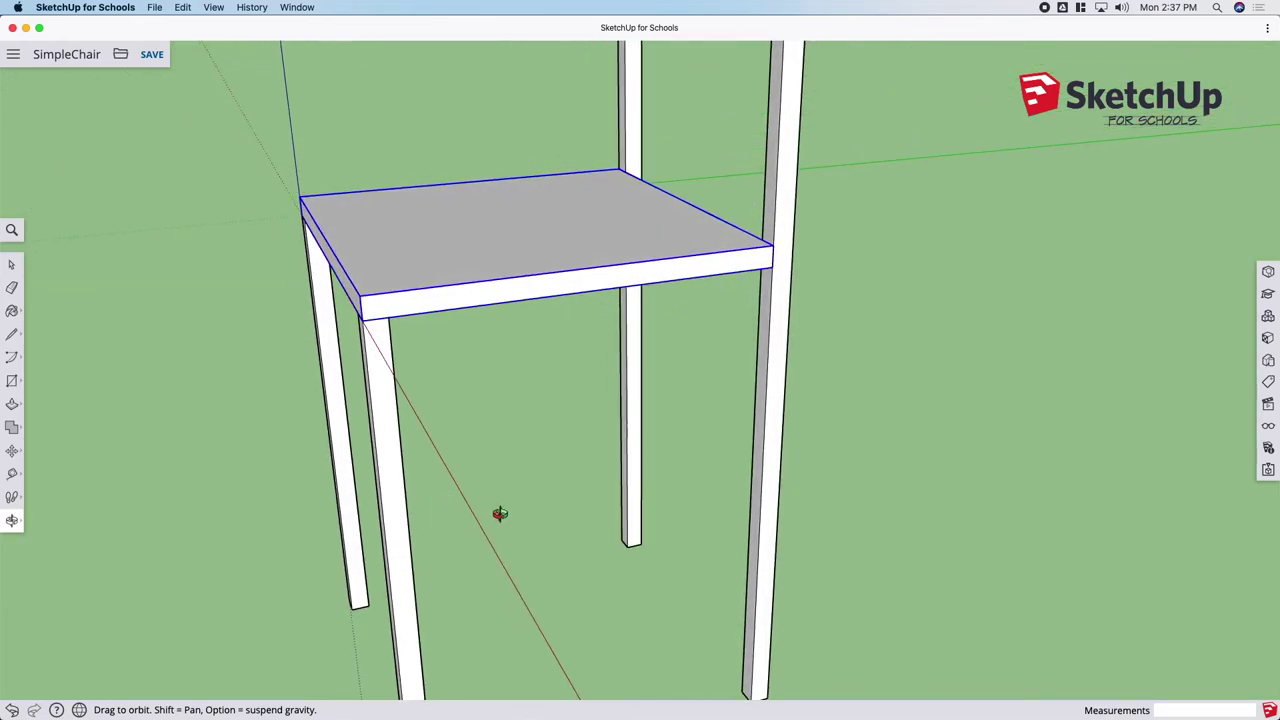
pyautogui.moveTo(500, 514)
pyautogui.mouseDown(button='middle')
pyautogui.moveTo(357, 520)
pyautogui.moveTo(669, 526)
pyautogui.moveTo(371, 509)
pyautogui.moveTo(763, 526)
pyautogui.moveTo(826, 557)
pyautogui.moveTo(827, 546)
pyautogui.mouseUp(button='middle')
pyautogui.press('r')
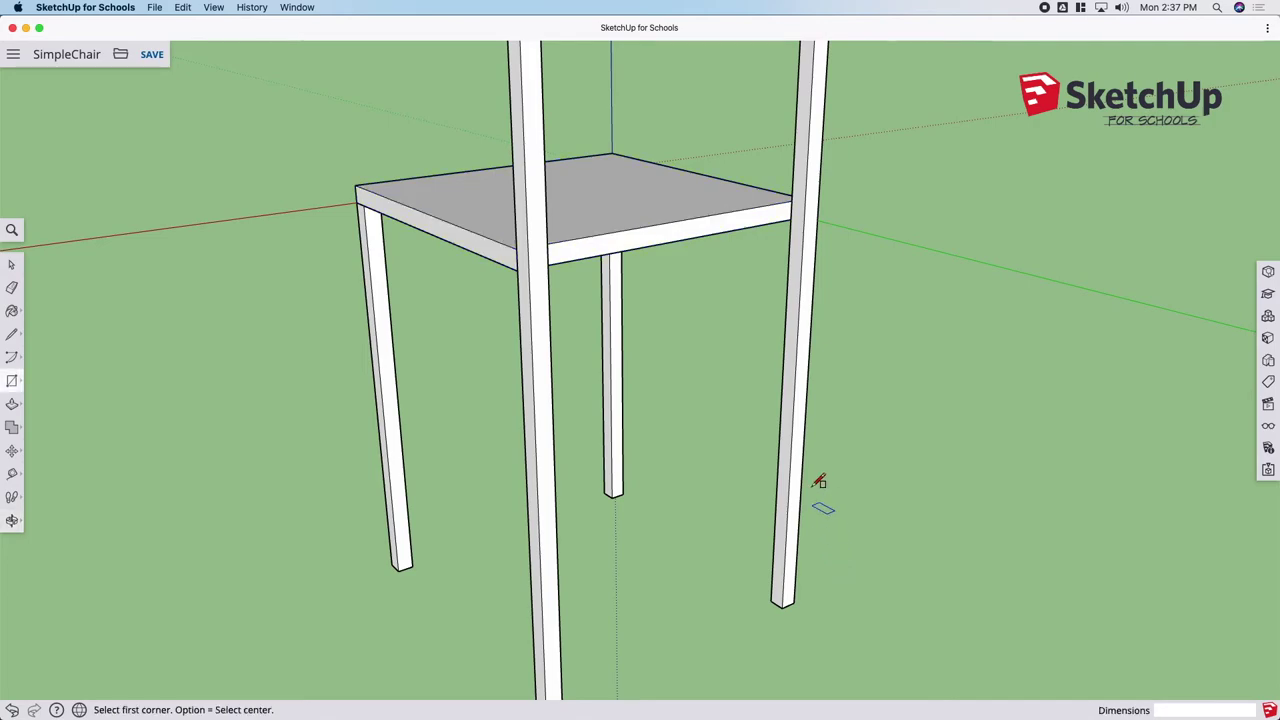
pyautogui.click(791, 430)
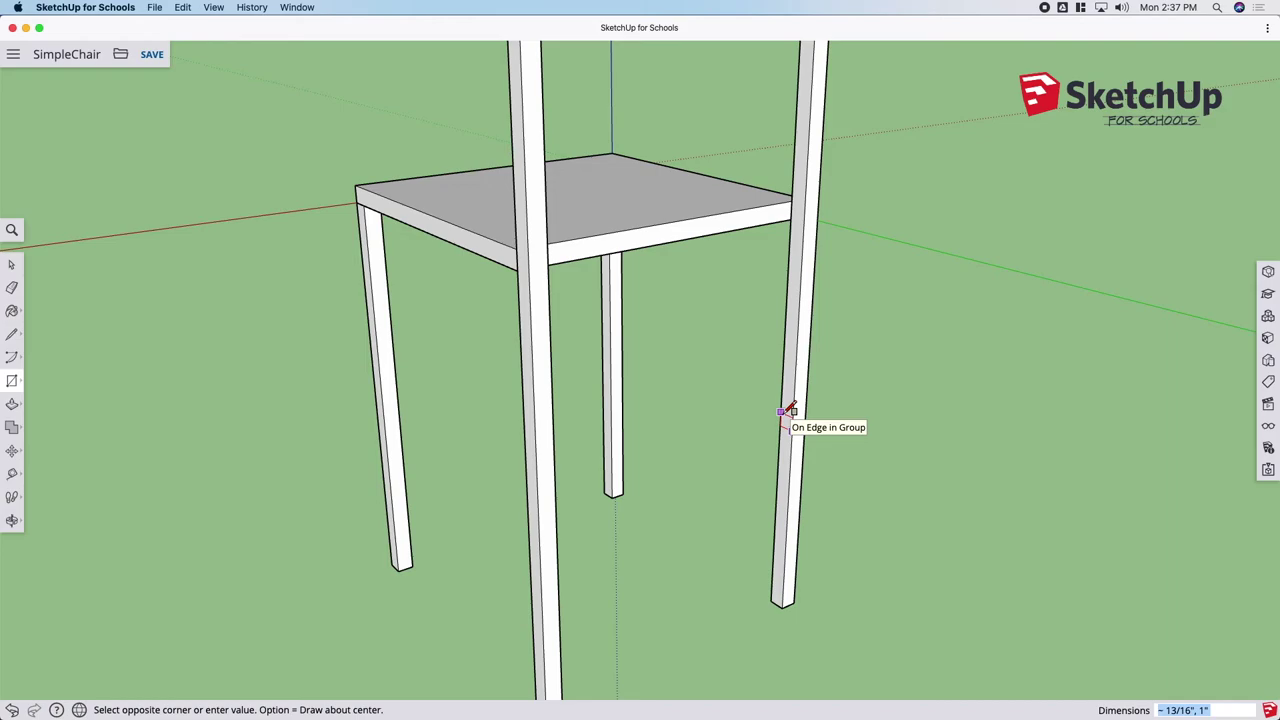
pyautogui.write('1,1')
pyautogui.click(789, 410)
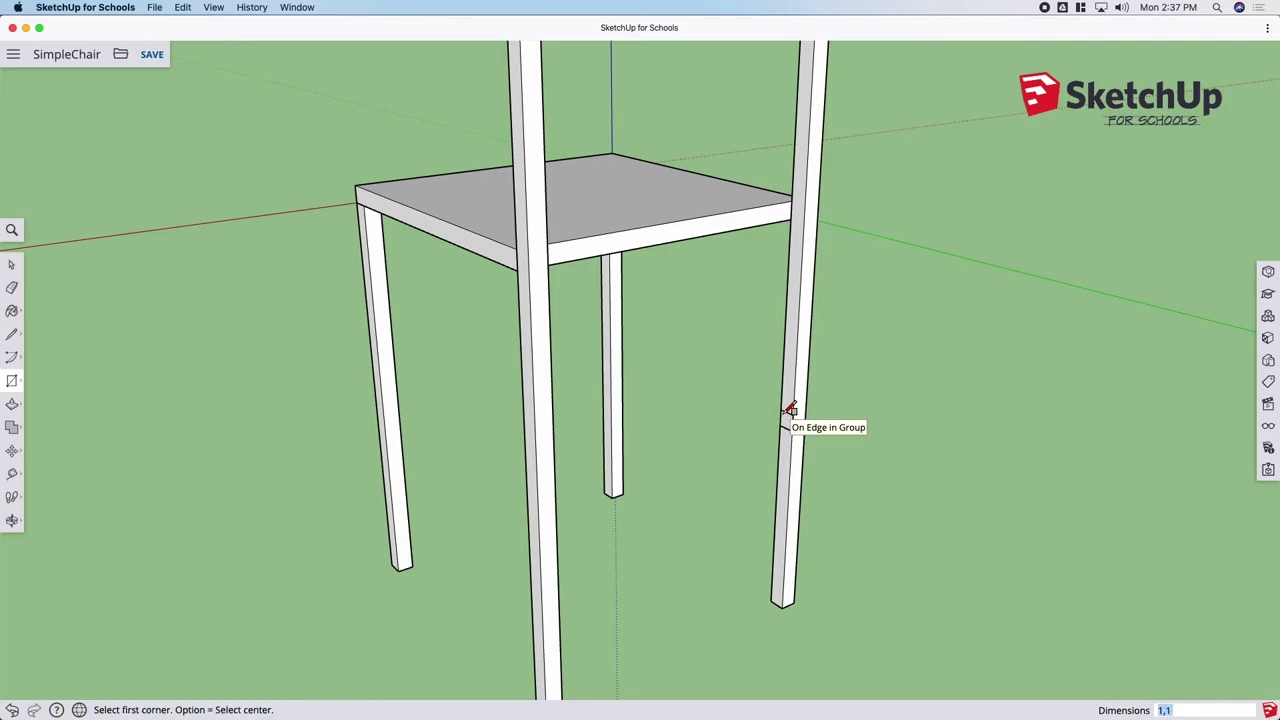
pyautogui.press('p')
pyautogui.click(783, 424)
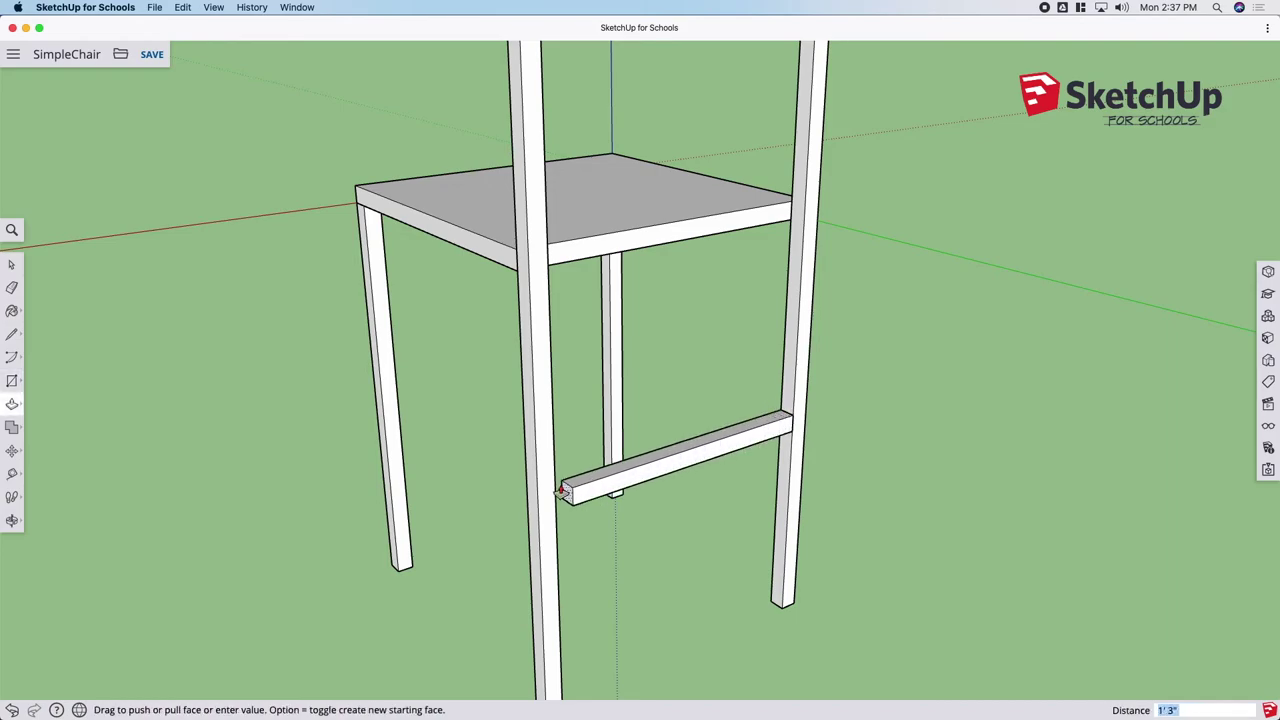
pyautogui.click(552, 500)
pyautogui.press('space')
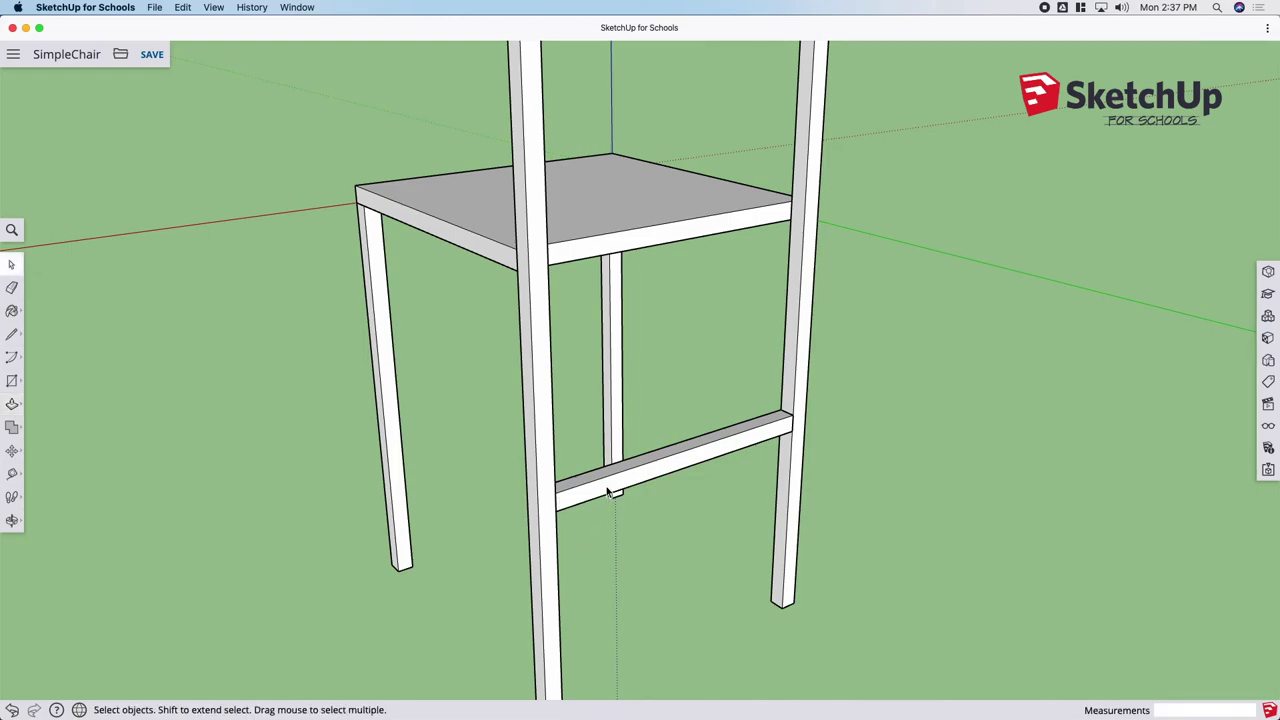
# Step: Turn the new rung into a group with Make Group
pyautogui.tripleClick(608, 492)
pyautogui.rightClick(608, 490)
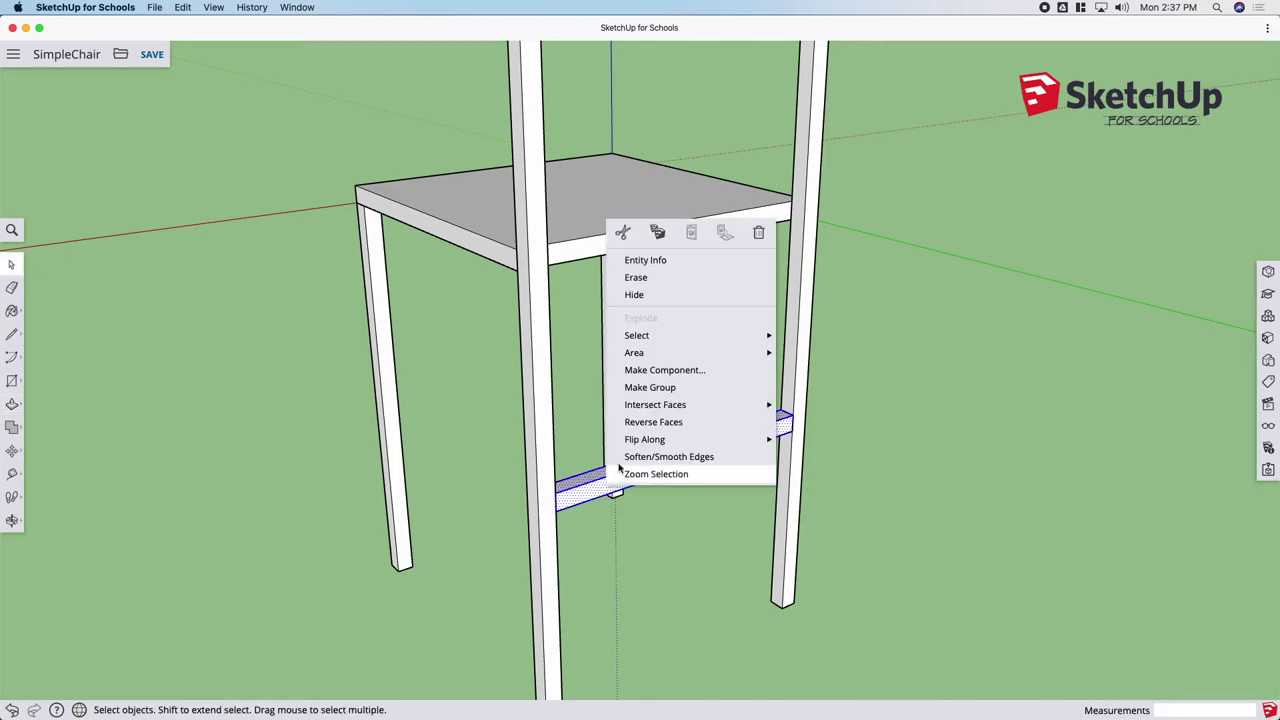
pyautogui.click(656, 392)
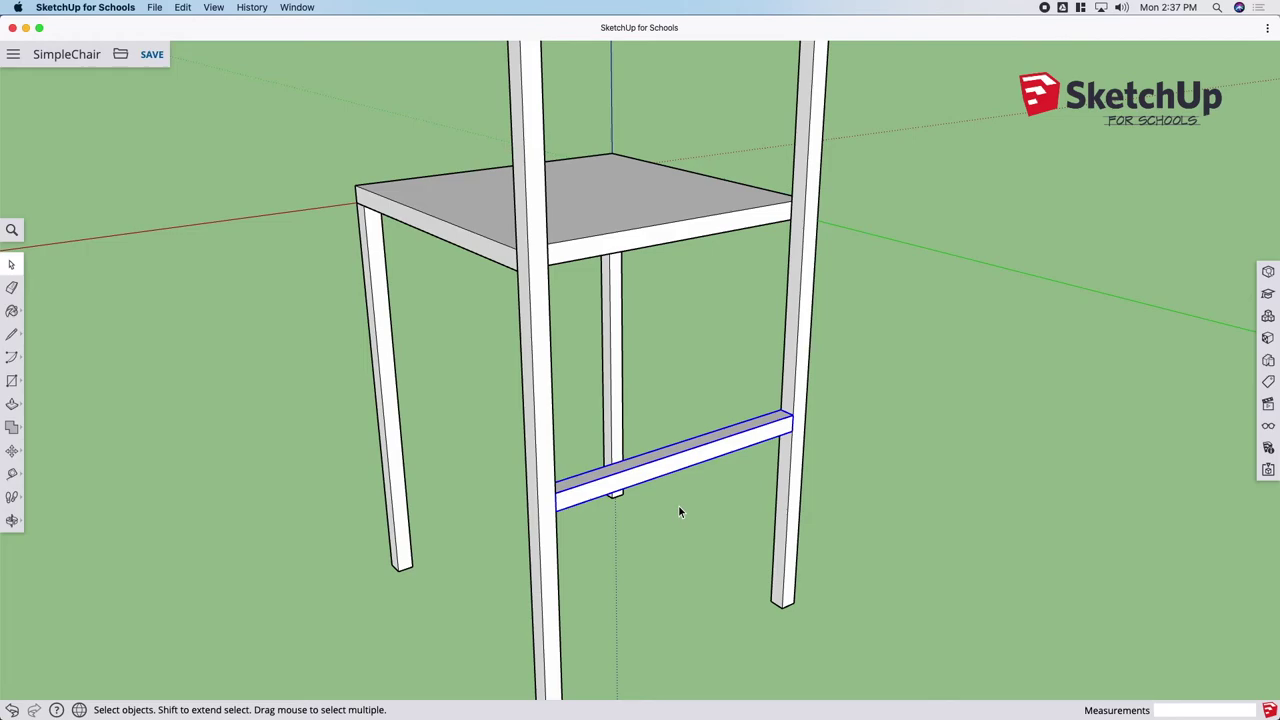
# Step: Move-copy the rung with Option so the copy spans the opposite pair of legs
pyautogui.press('m')
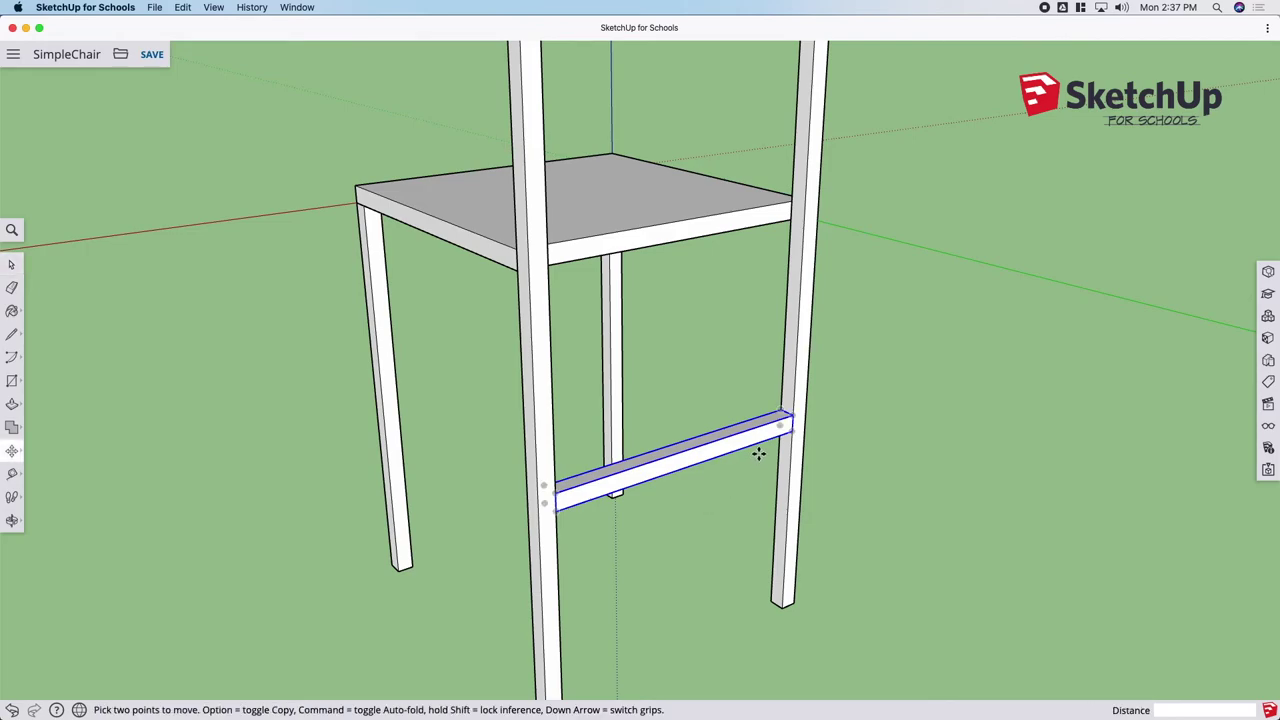
pyautogui.press('alt')
pyautogui.click(790, 414)
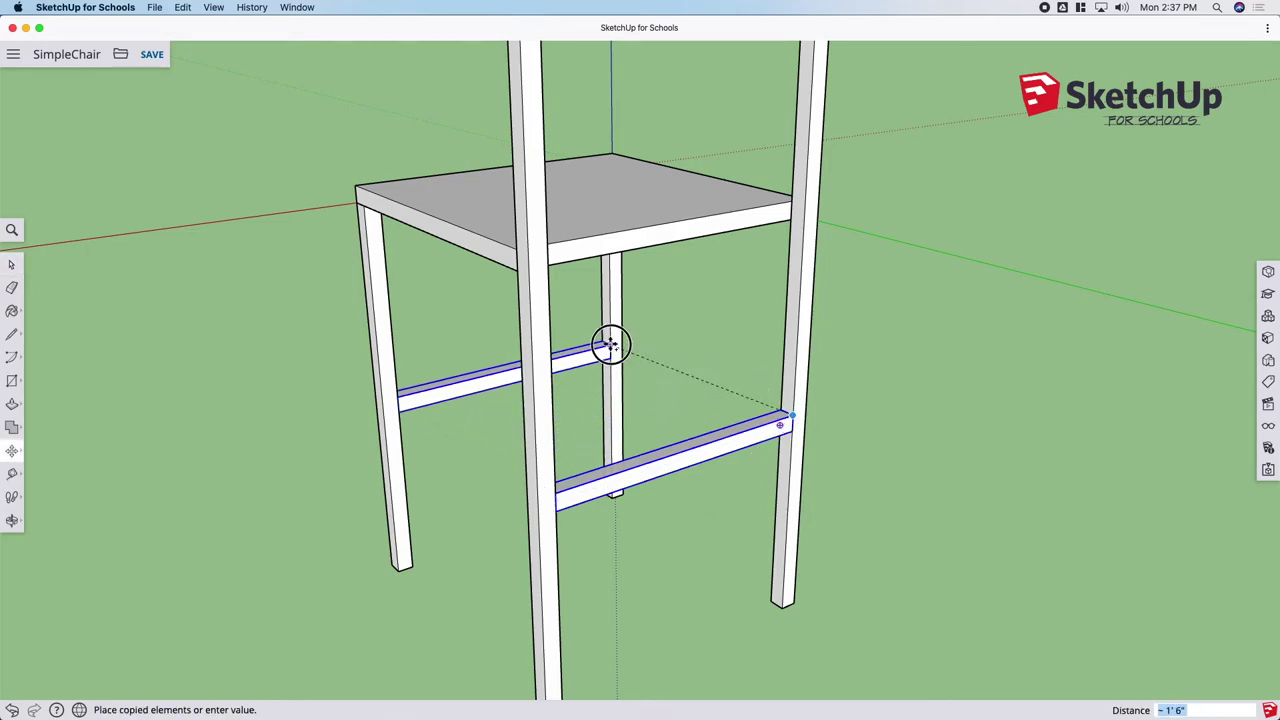
pyautogui.click(610, 344)
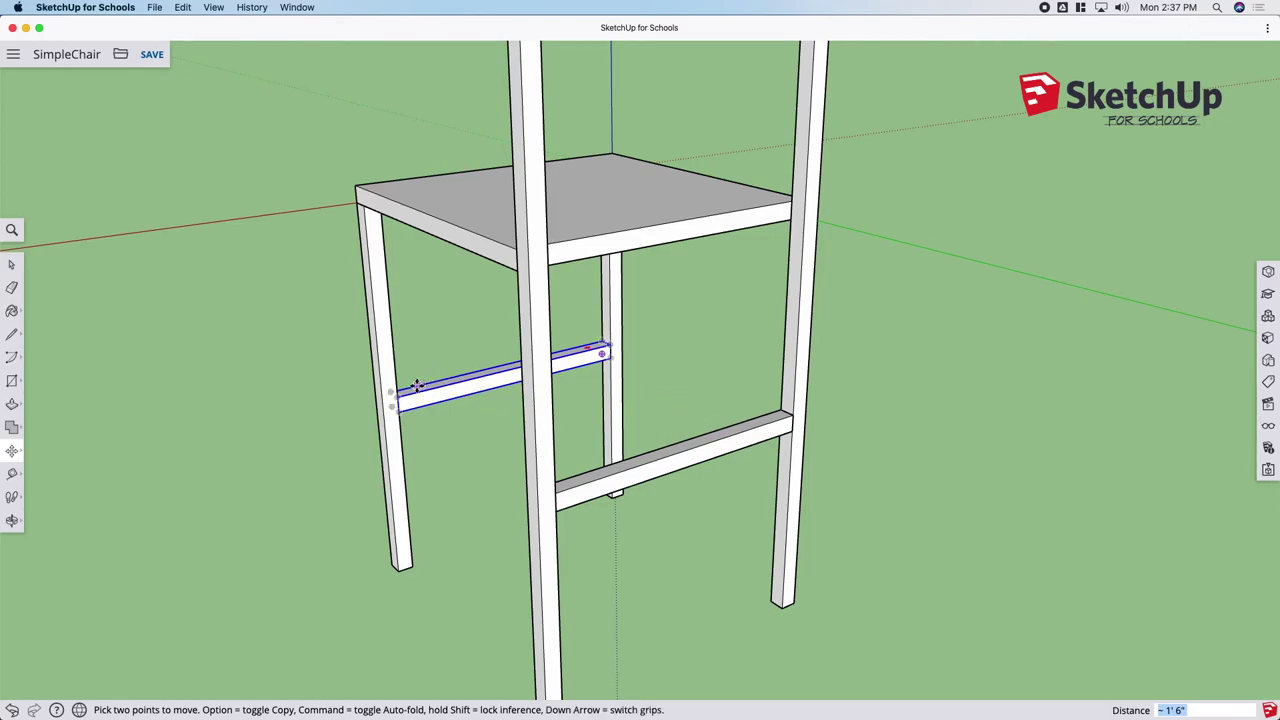
pyautogui.press('q')
pyautogui.press('m')
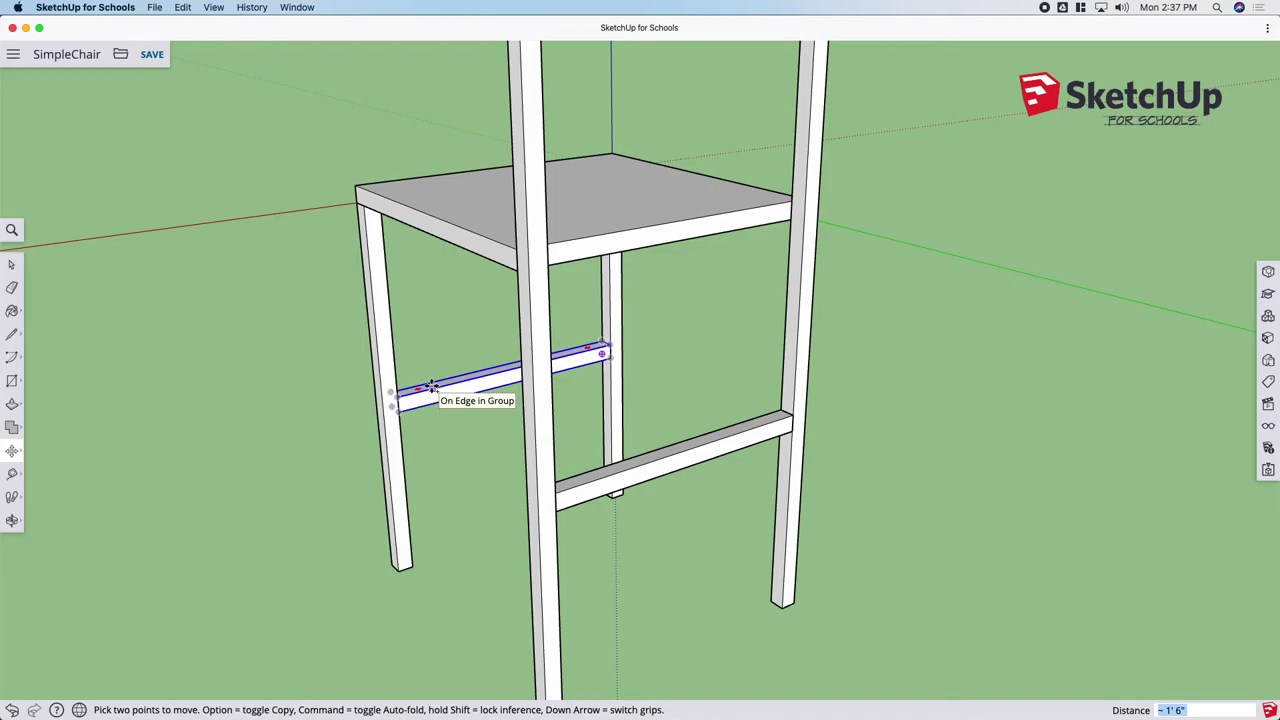
# Step: Place another copy of the rung on the ground beside the chair
pyautogui.click(431, 387)
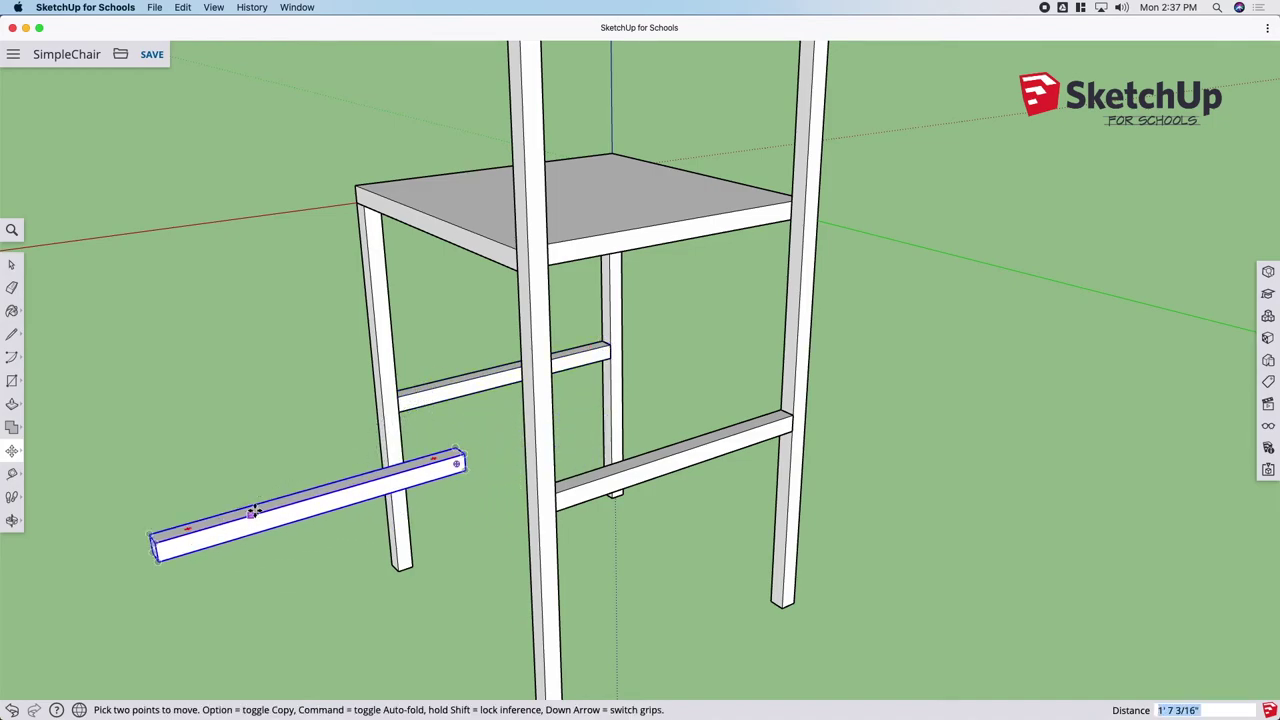
pyautogui.click(433, 468)
pyautogui.moveTo(334, 457); pyautogui.dragTo(455, 498, button='middle')
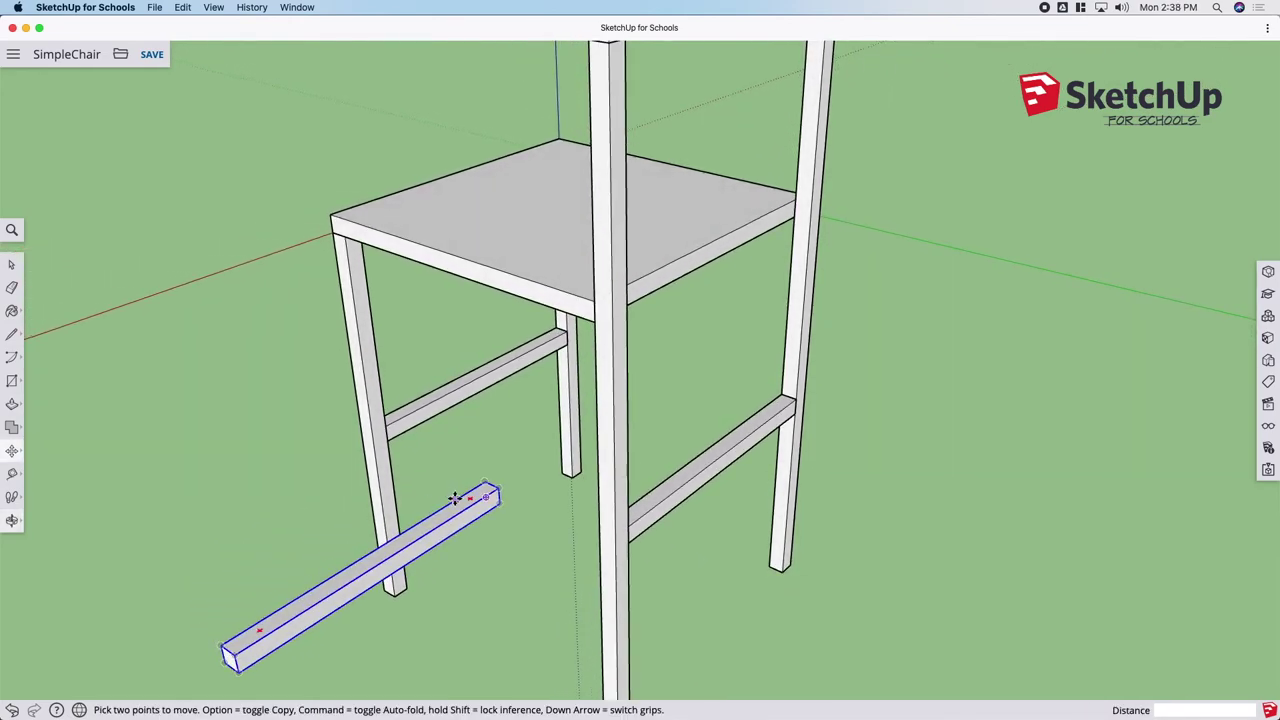
# Step: Rotate the copied rung a quarter turn and pick it up to move it
pyautogui.press('q')
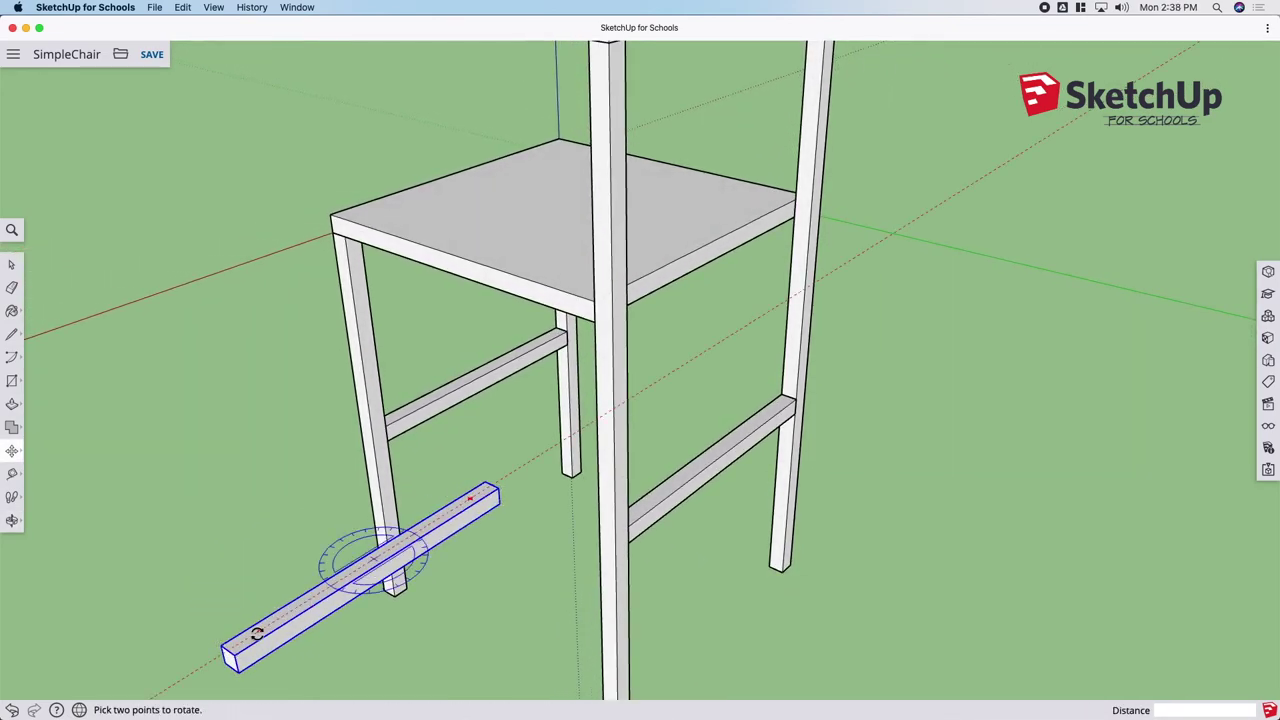
pyautogui.press('m')
pyautogui.press('q')
pyautogui.press('m')
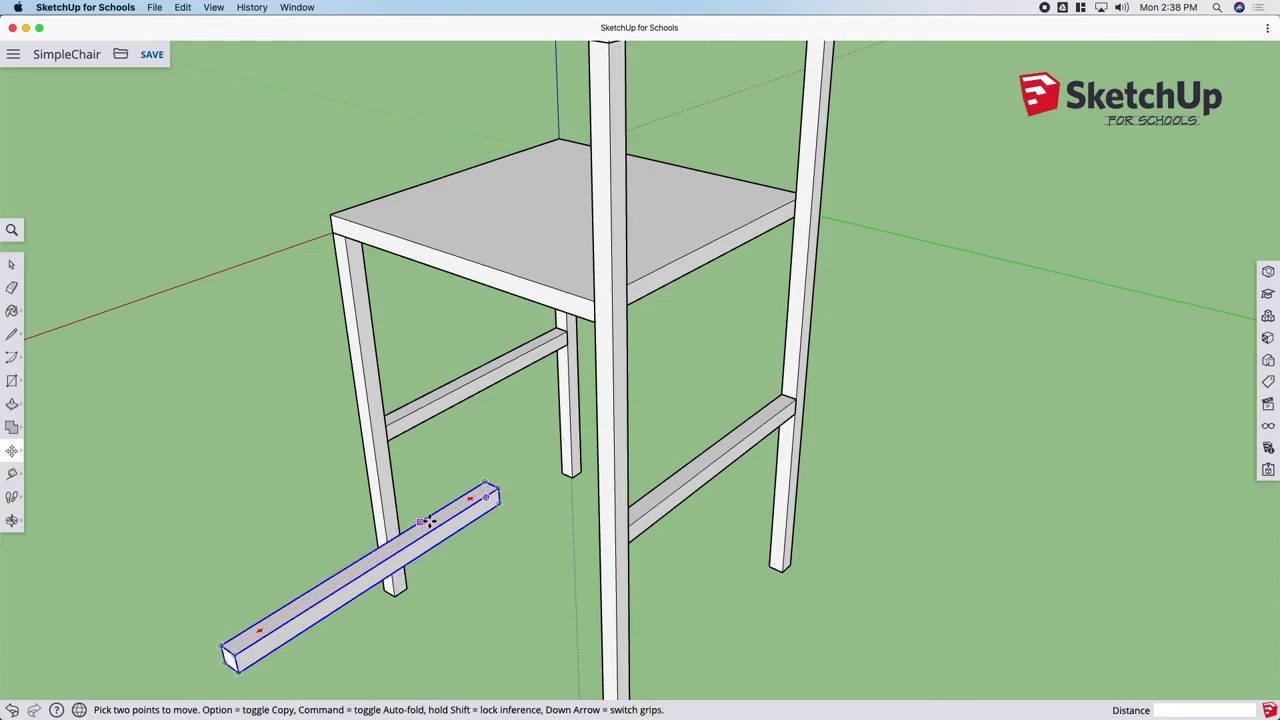
pyautogui.press('q')
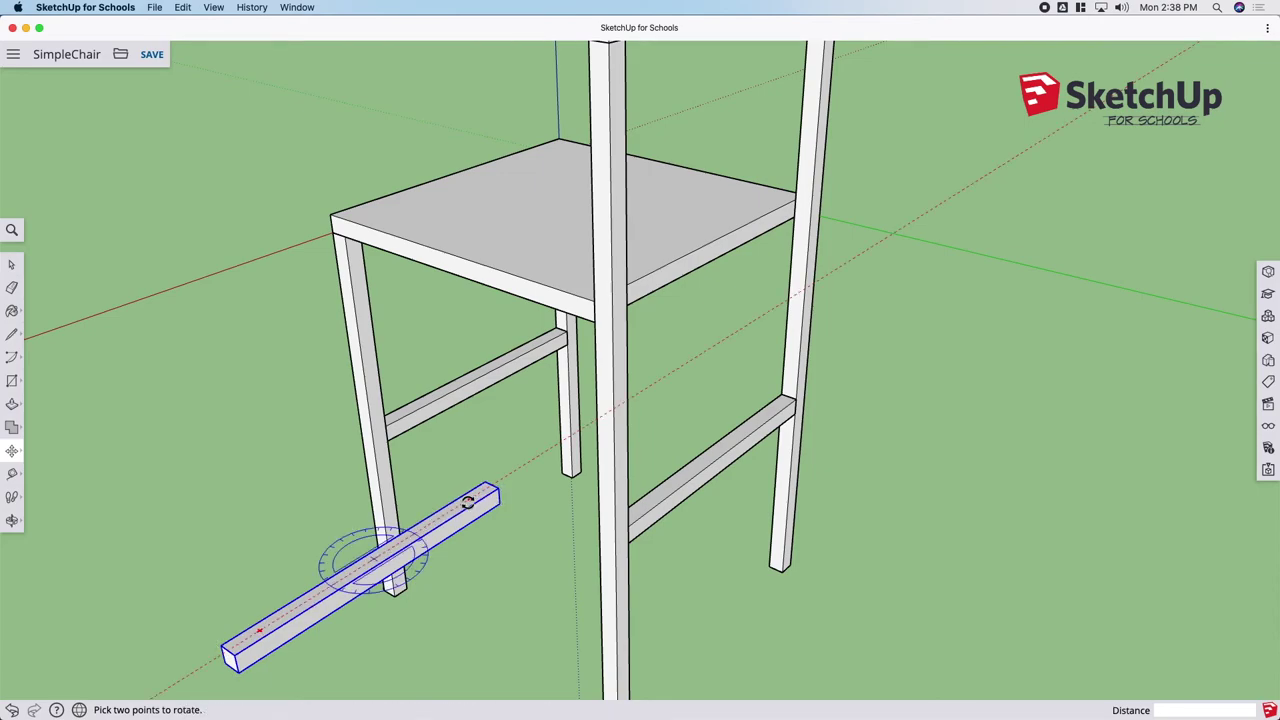
pyautogui.press('m')
pyautogui.press('q')
pyautogui.press('m')
pyautogui.press('q')
pyautogui.click(470, 498)
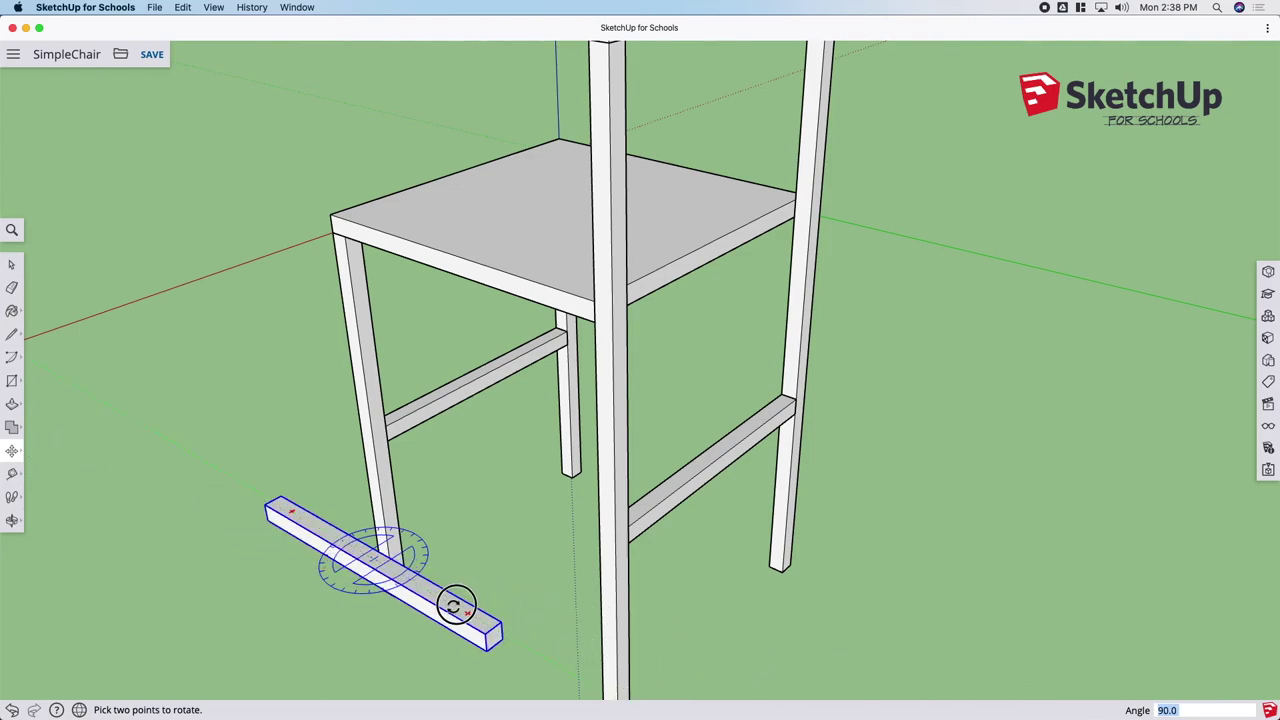
pyautogui.click(451, 607)
pyautogui.press('m')
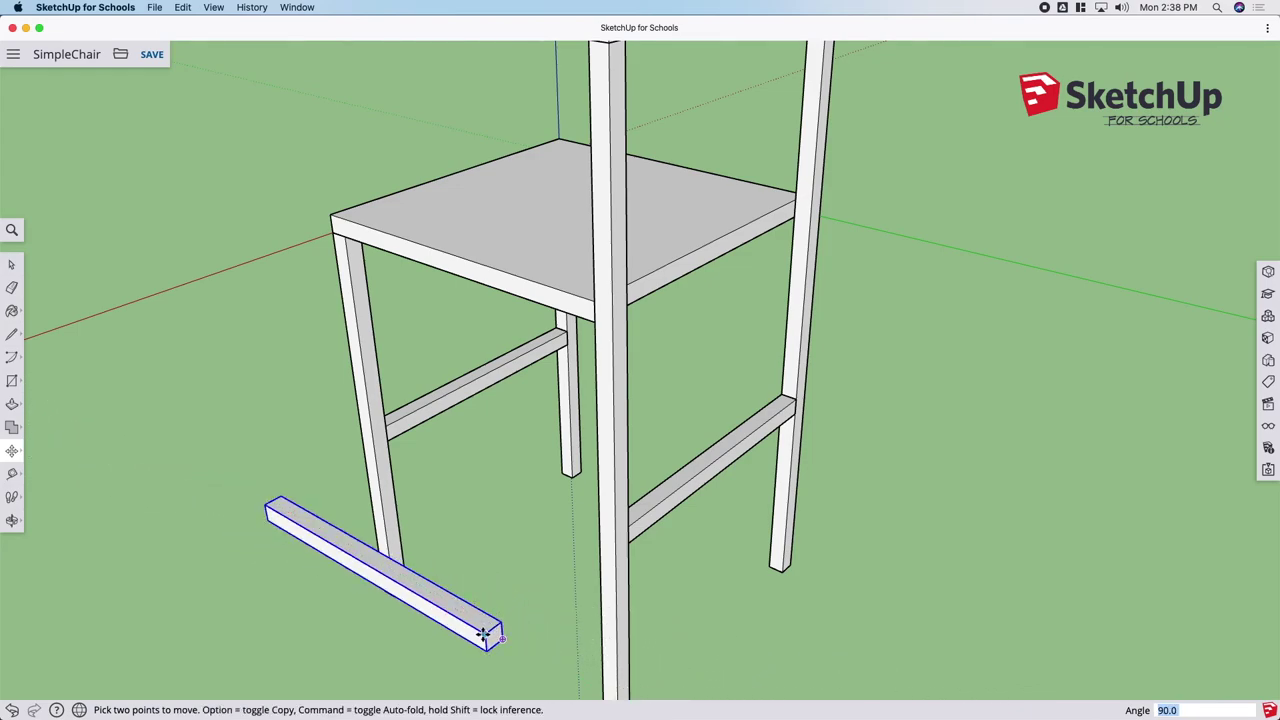
pyautogui.click(490, 633)
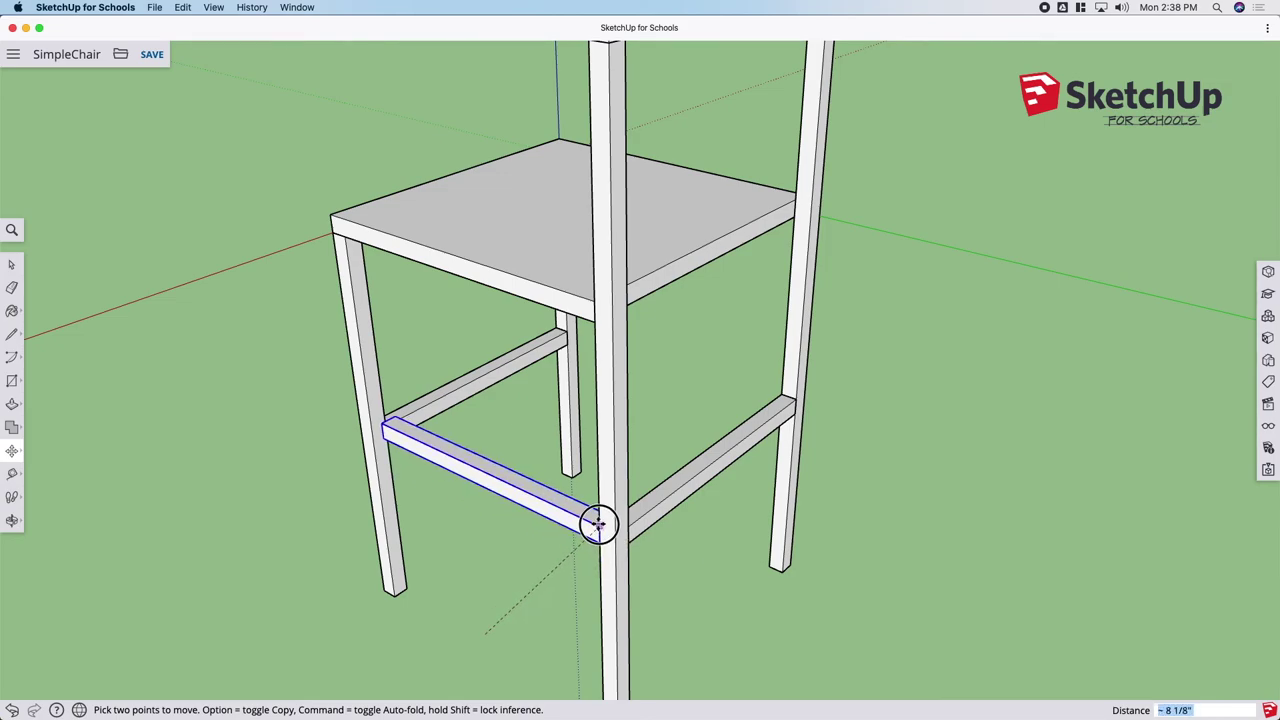
# Step: Set the rotated rung between the side legs and orbit in to inspect it
pyautogui.click(596, 516)
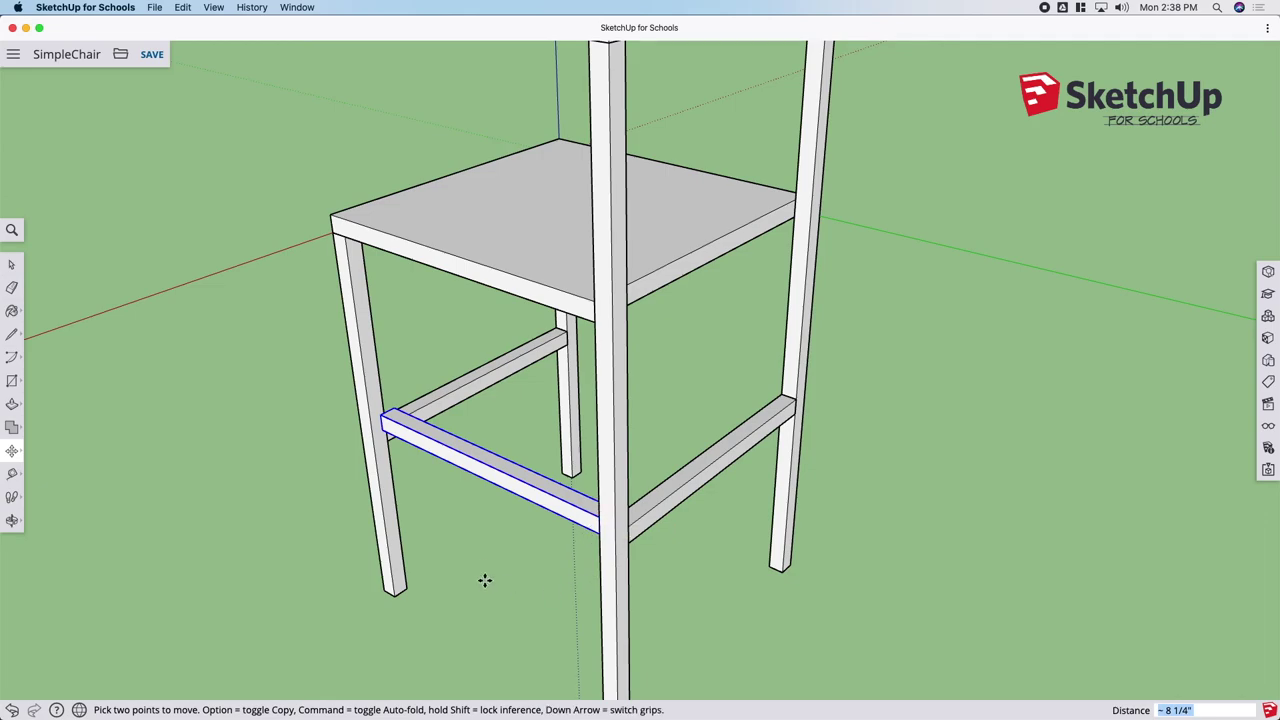
pyautogui.press('o')
pyautogui.moveTo(349, 563)
pyautogui.mouseDown()
pyautogui.moveTo(862, 497)
pyautogui.moveTo(752, 527)
pyautogui.mouseUp()
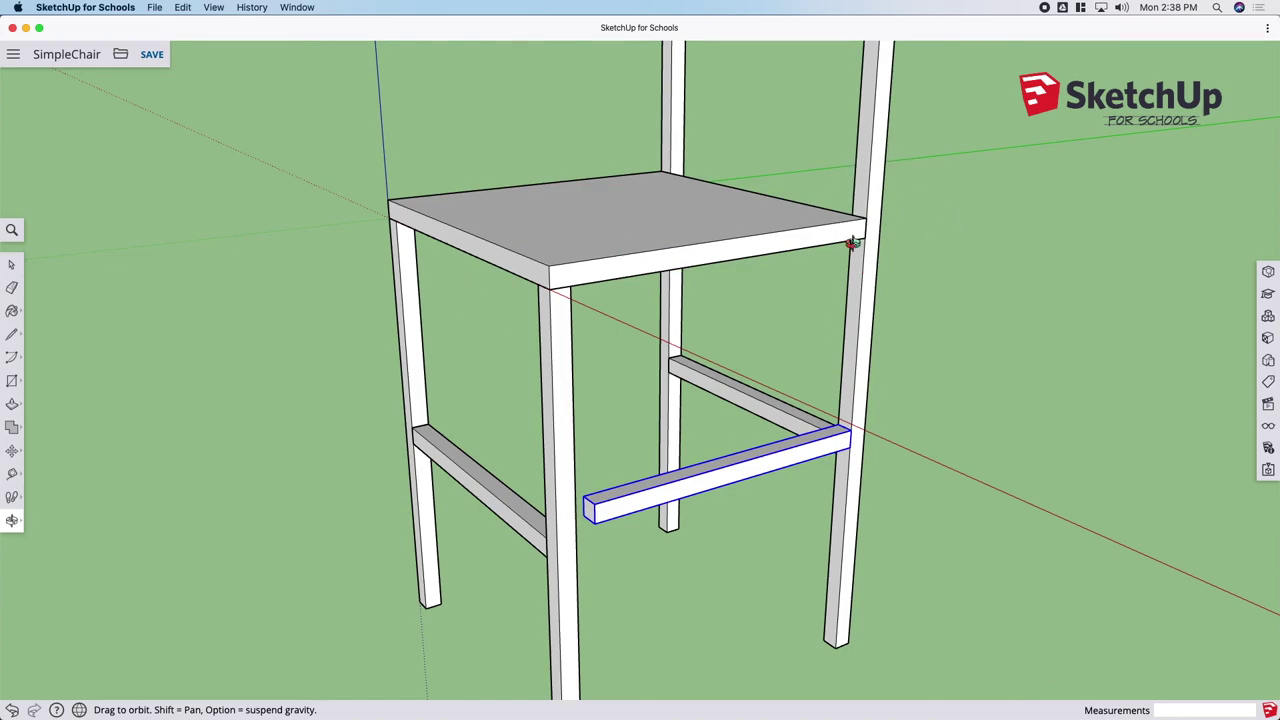
pyautogui.scroll(-3, 583, 525)
pyautogui.scroll(3, 600, 517)
pyautogui.scroll(3, 603, 514)
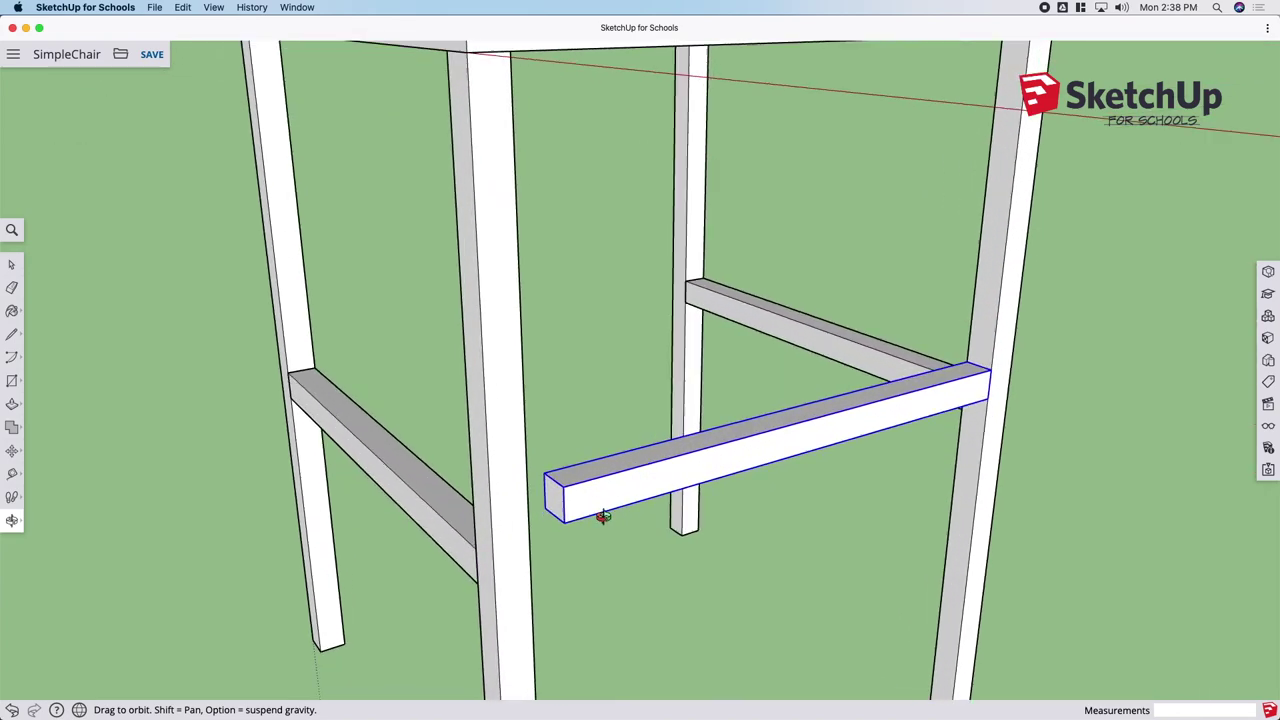
# Step: Inside the rung group, pull its end face out until it meets the leg
pyautogui.press('space')
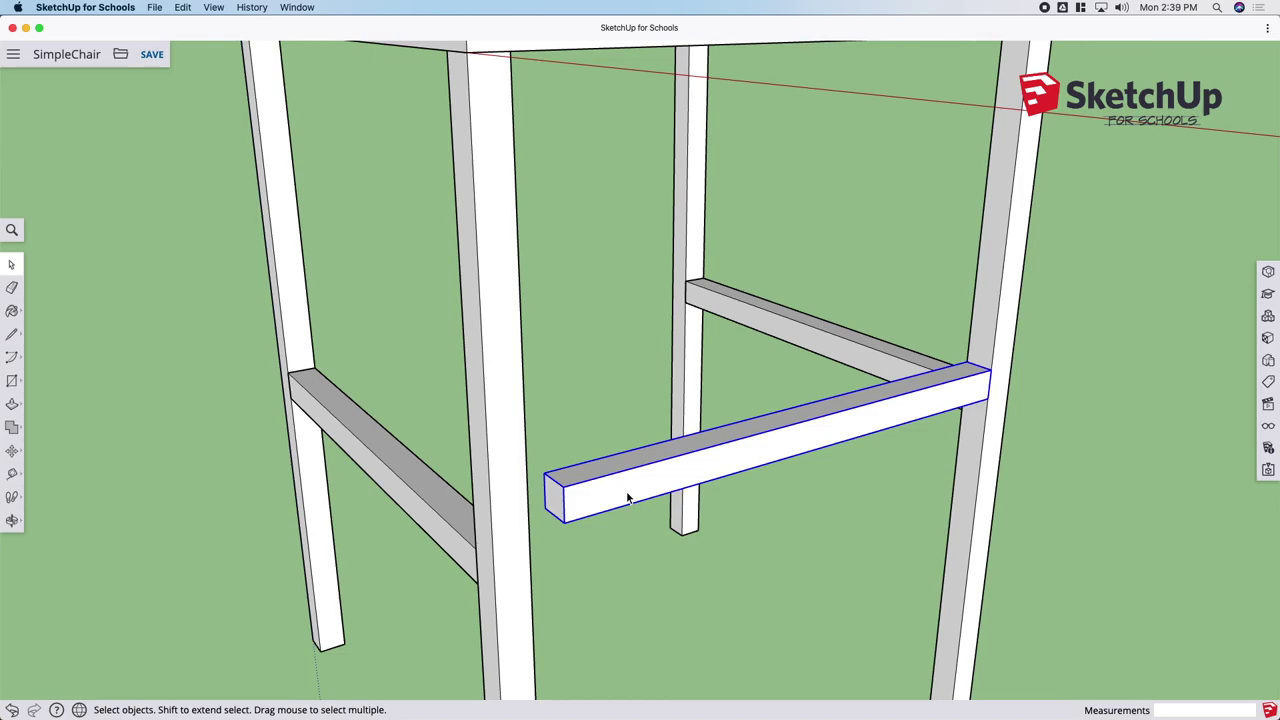
pyautogui.doubleClick(628, 497)
pyautogui.press('p')
pyautogui.click(550, 505)
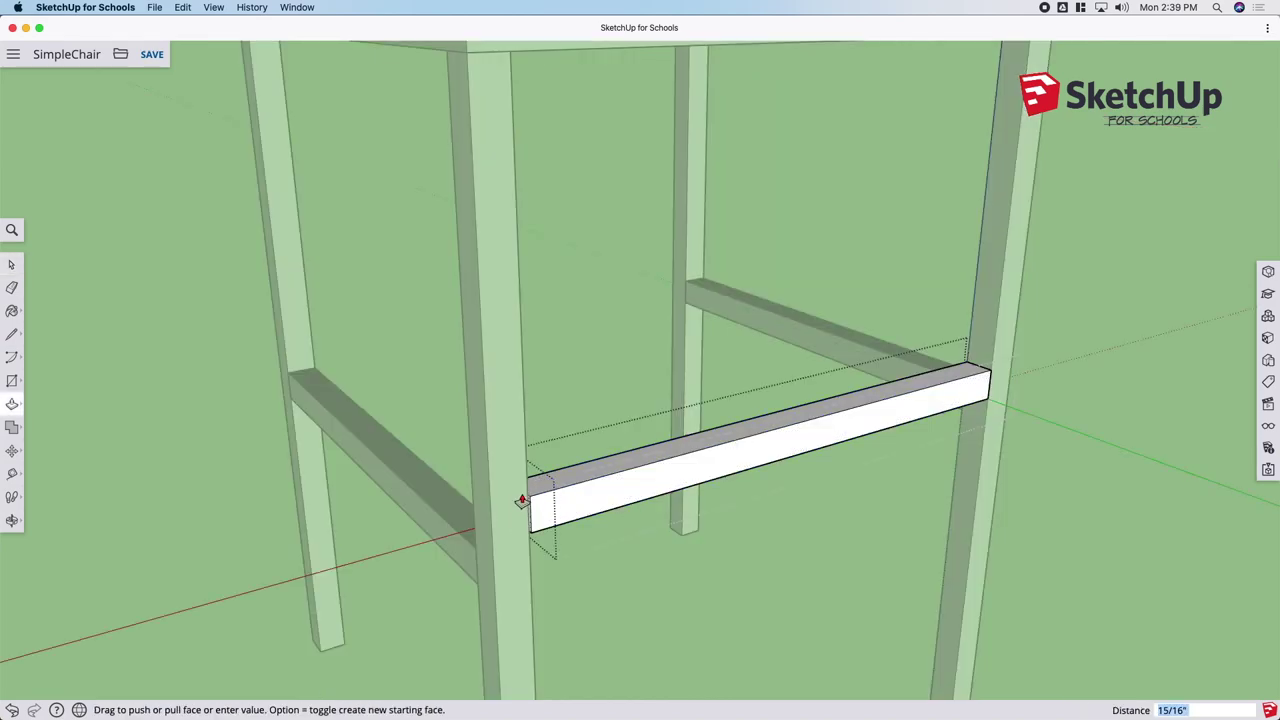
pyautogui.click(527, 492)
pyautogui.press('space')
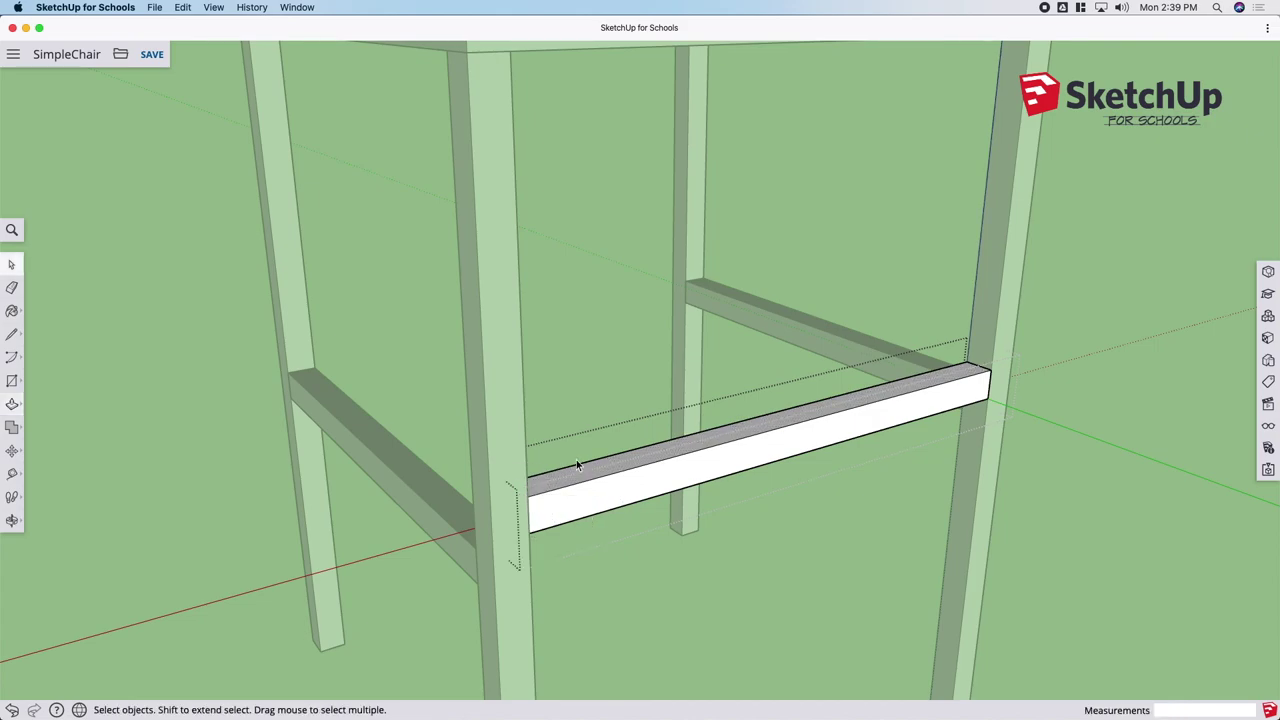
pyautogui.click(545, 342)
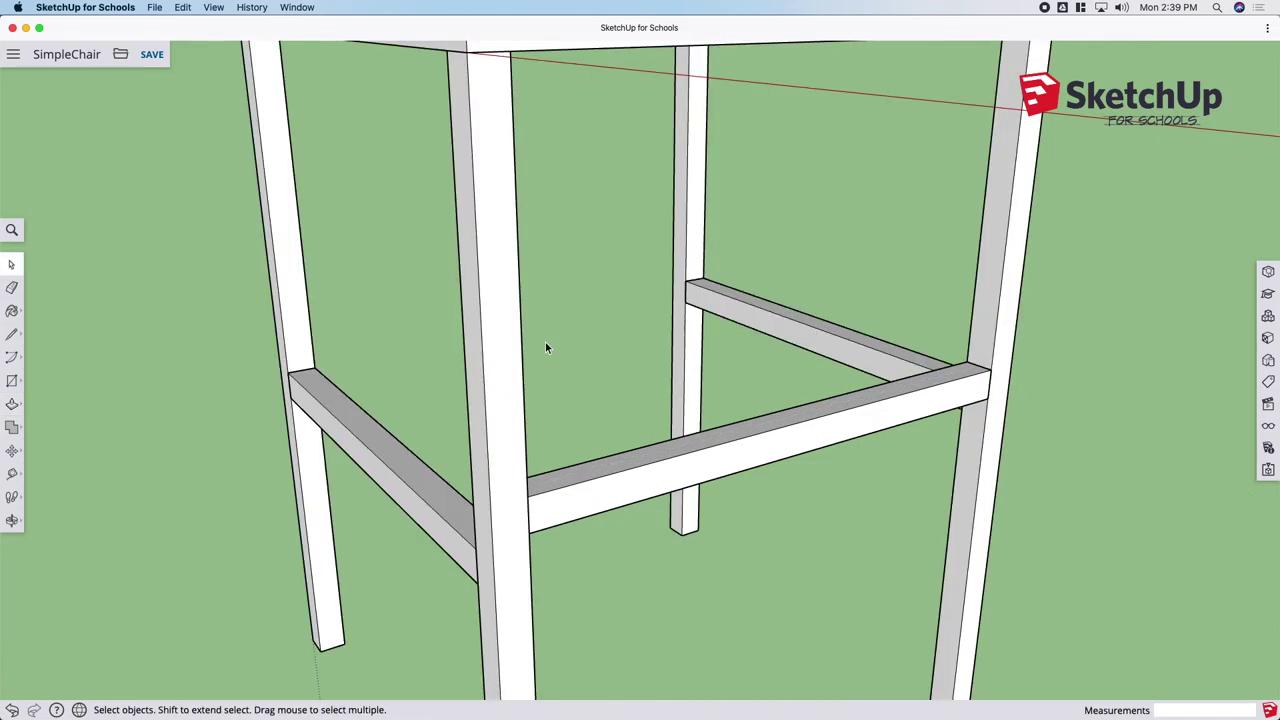
# Step: Copy the side rung with Move+Option onto the opposite pair of legs
pyautogui.click(623, 480)
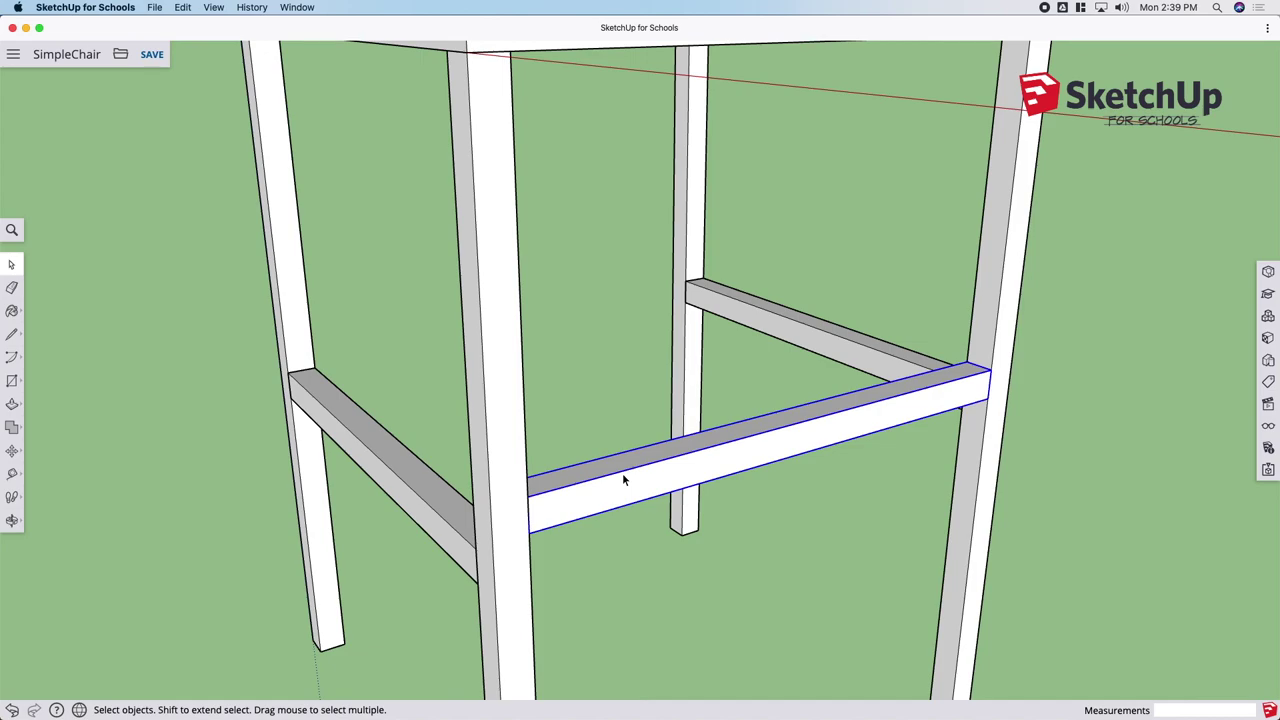
pyautogui.press('m')
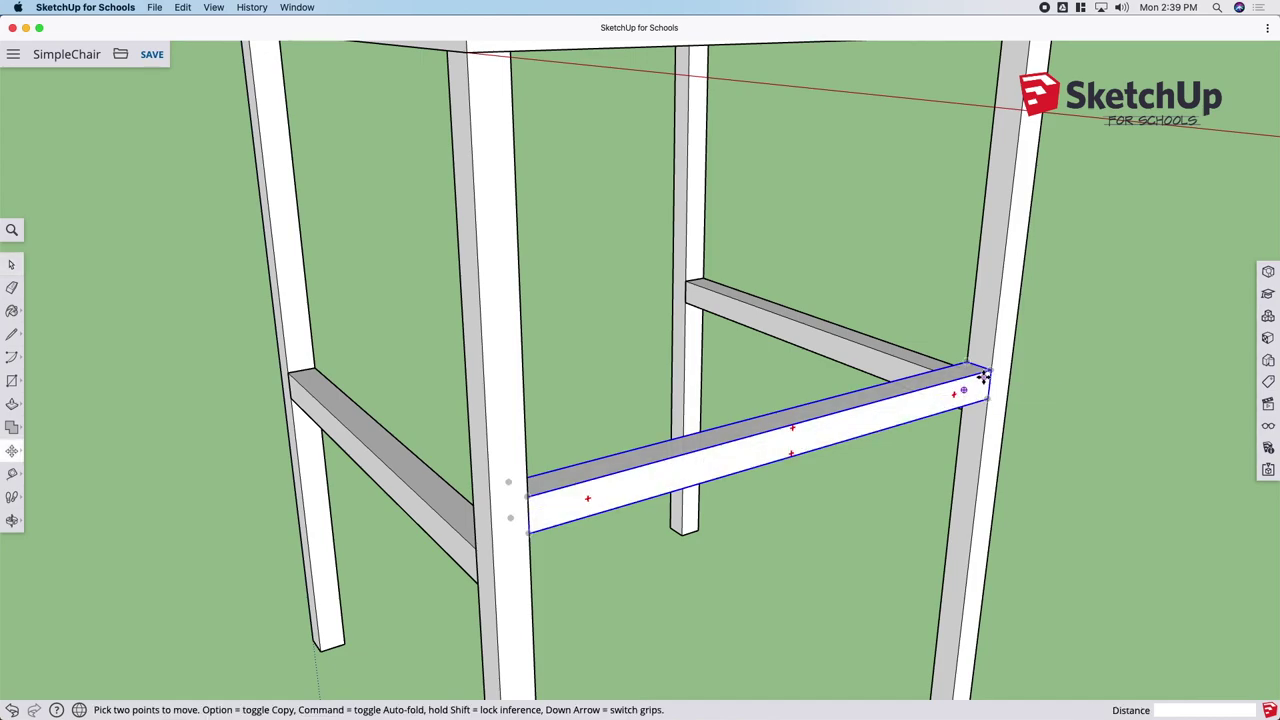
pyautogui.press('alt')
pyautogui.click(990, 371)
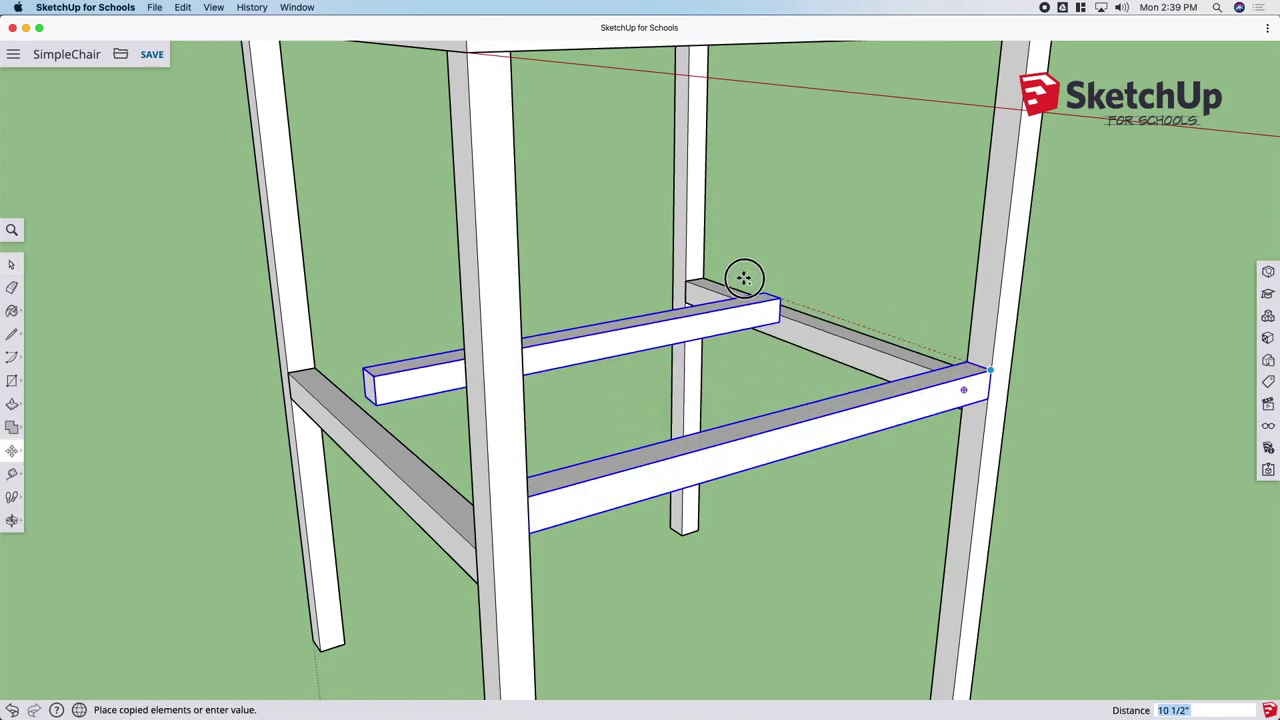
pyautogui.click(686, 264)
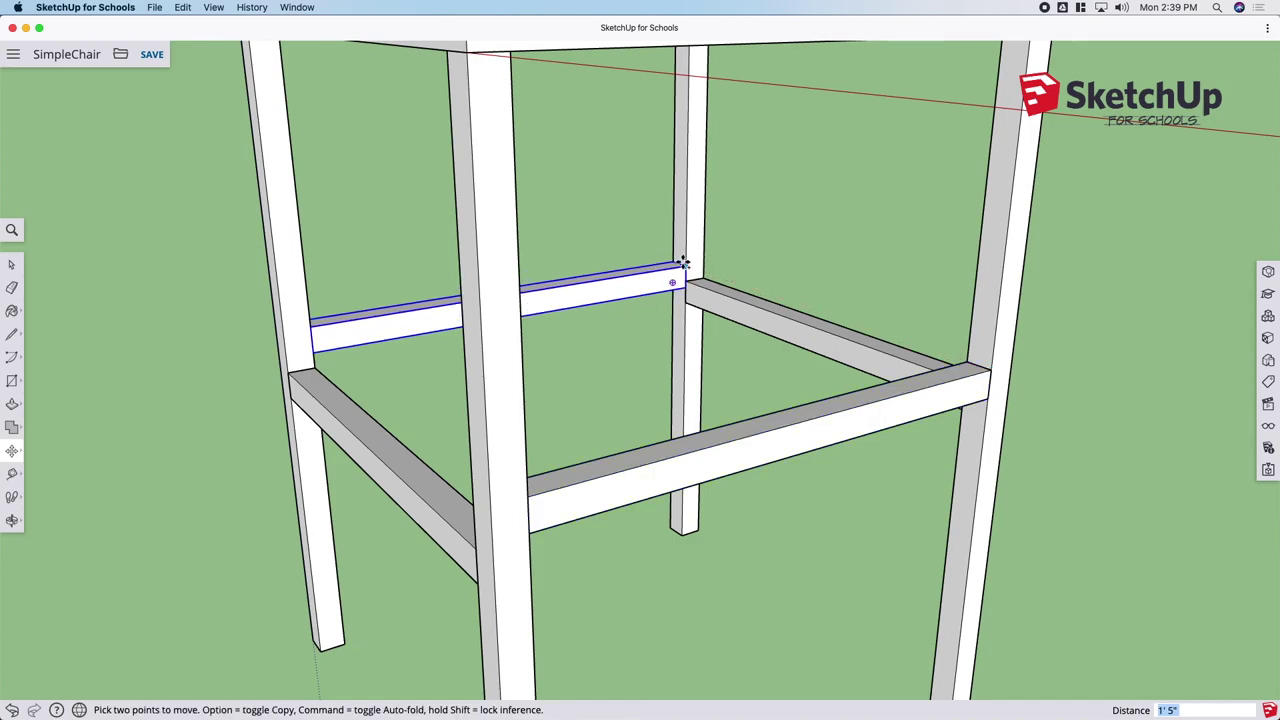
pyautogui.scroll(-3, 712, 356)
pyautogui.press('space')
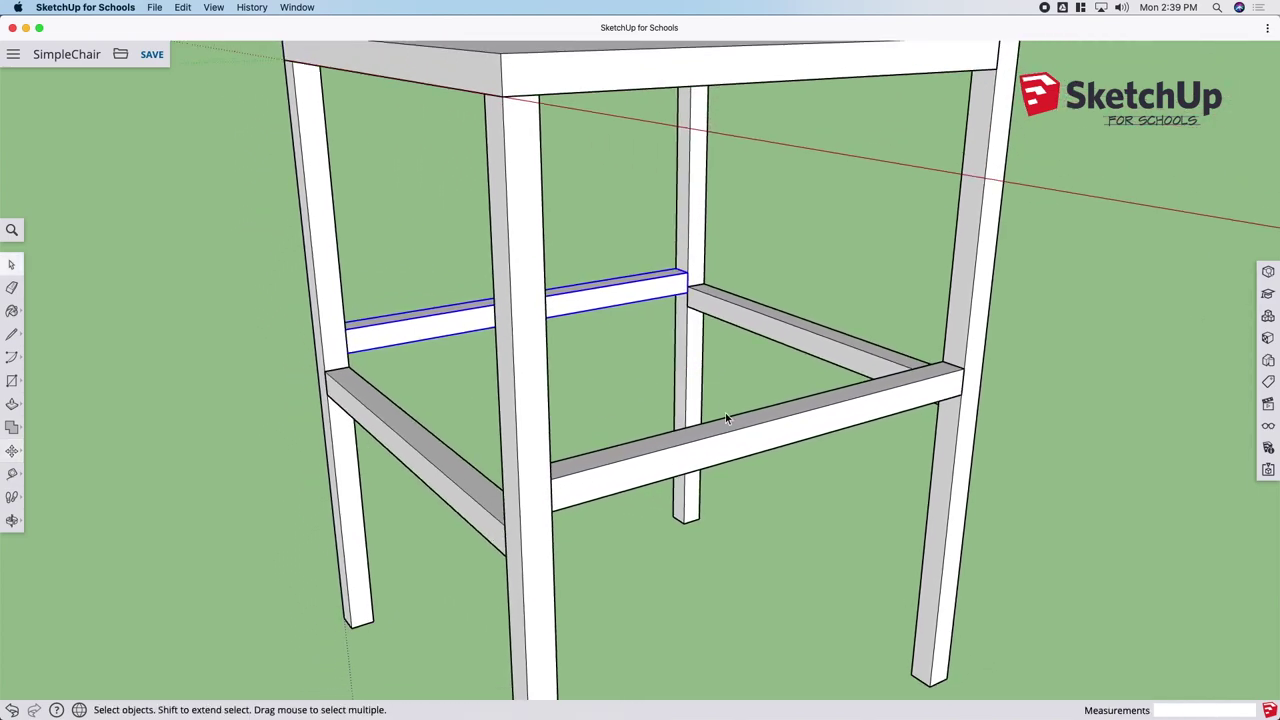
pyautogui.click(790, 481)
pyautogui.scroll(-3, 790, 475)
pyautogui.scroll(-2, 789, 464)
pyautogui.scroll(2, 792, 467)
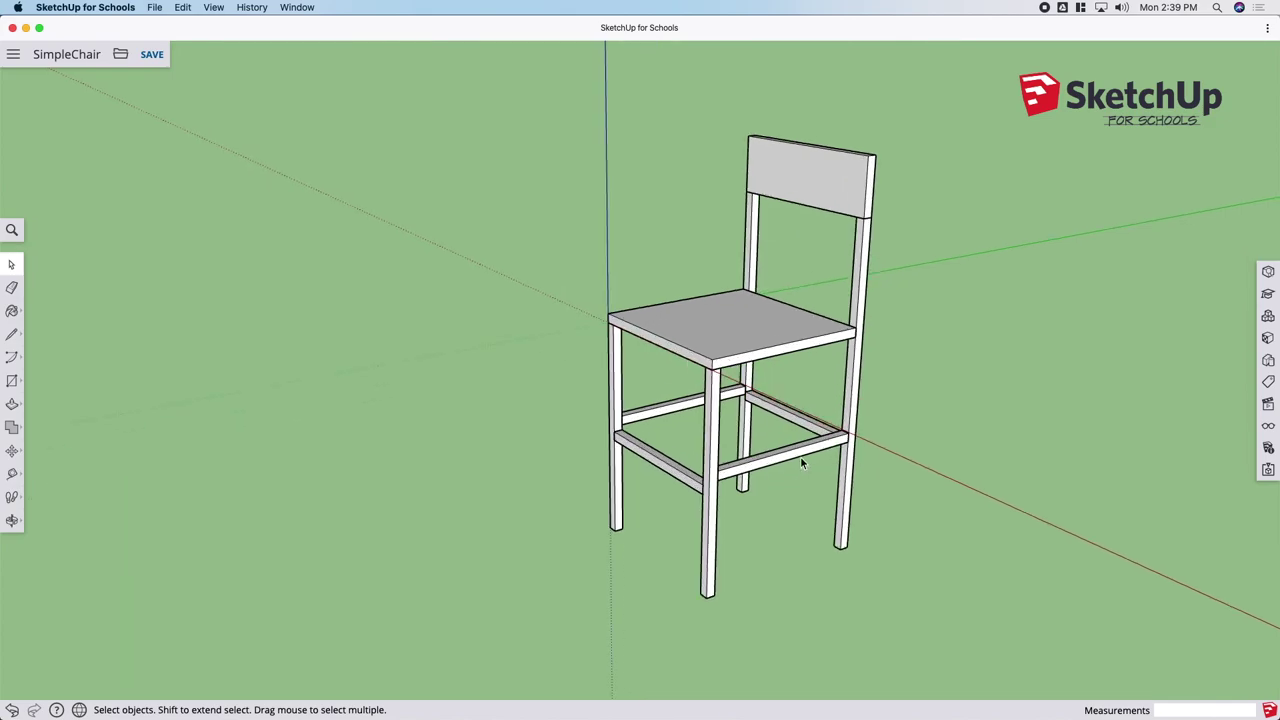